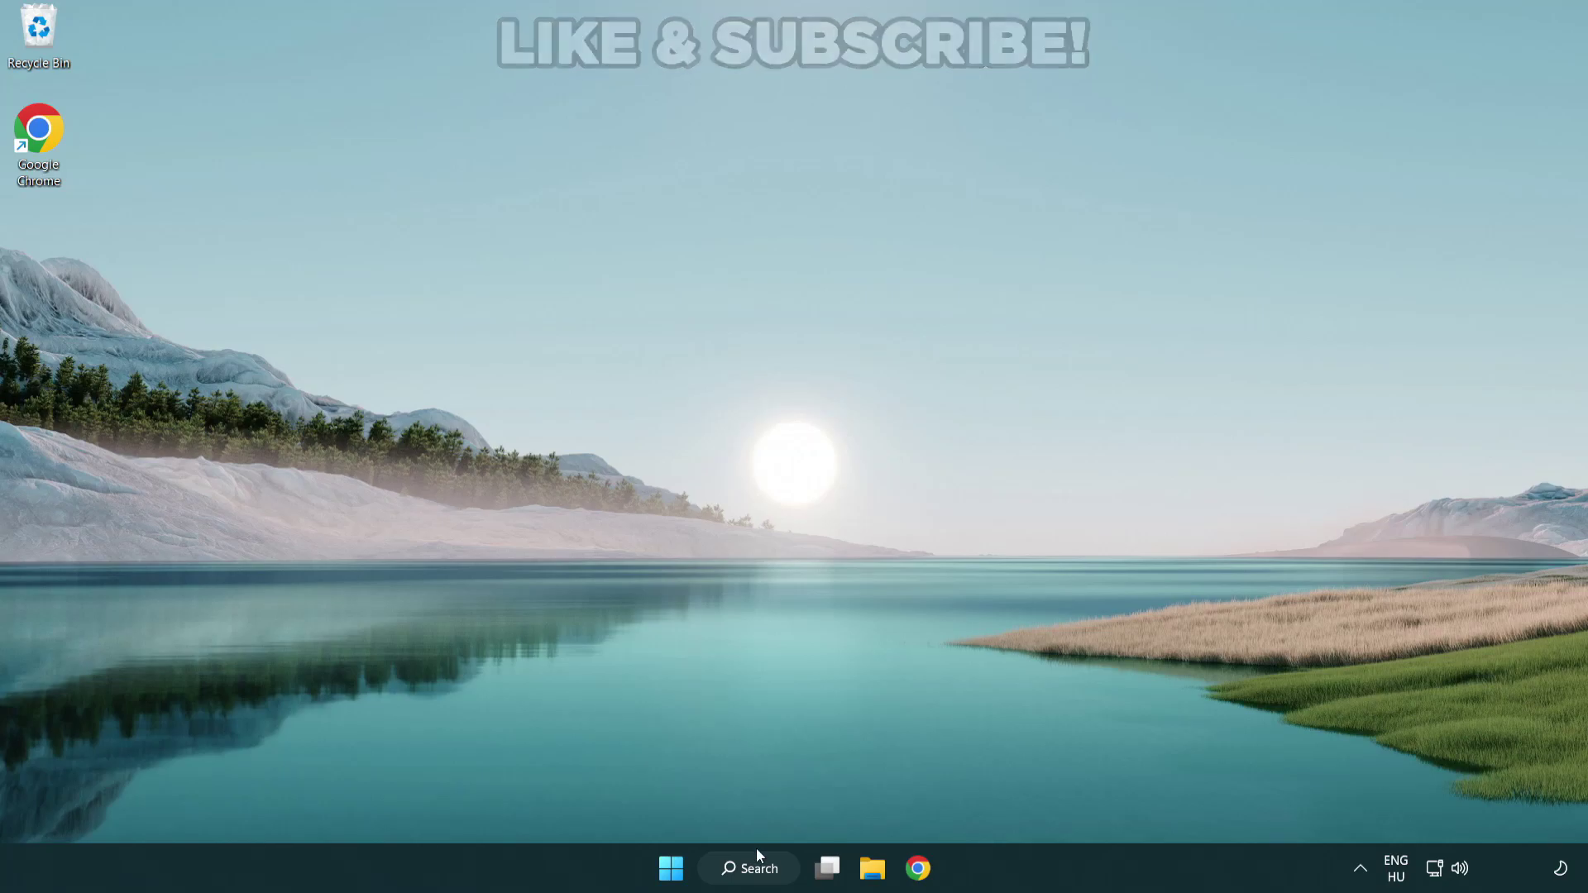
# Search 'device manager' from the taskbar and launch the Device Manager best match.
pyautogui.click(758, 875)
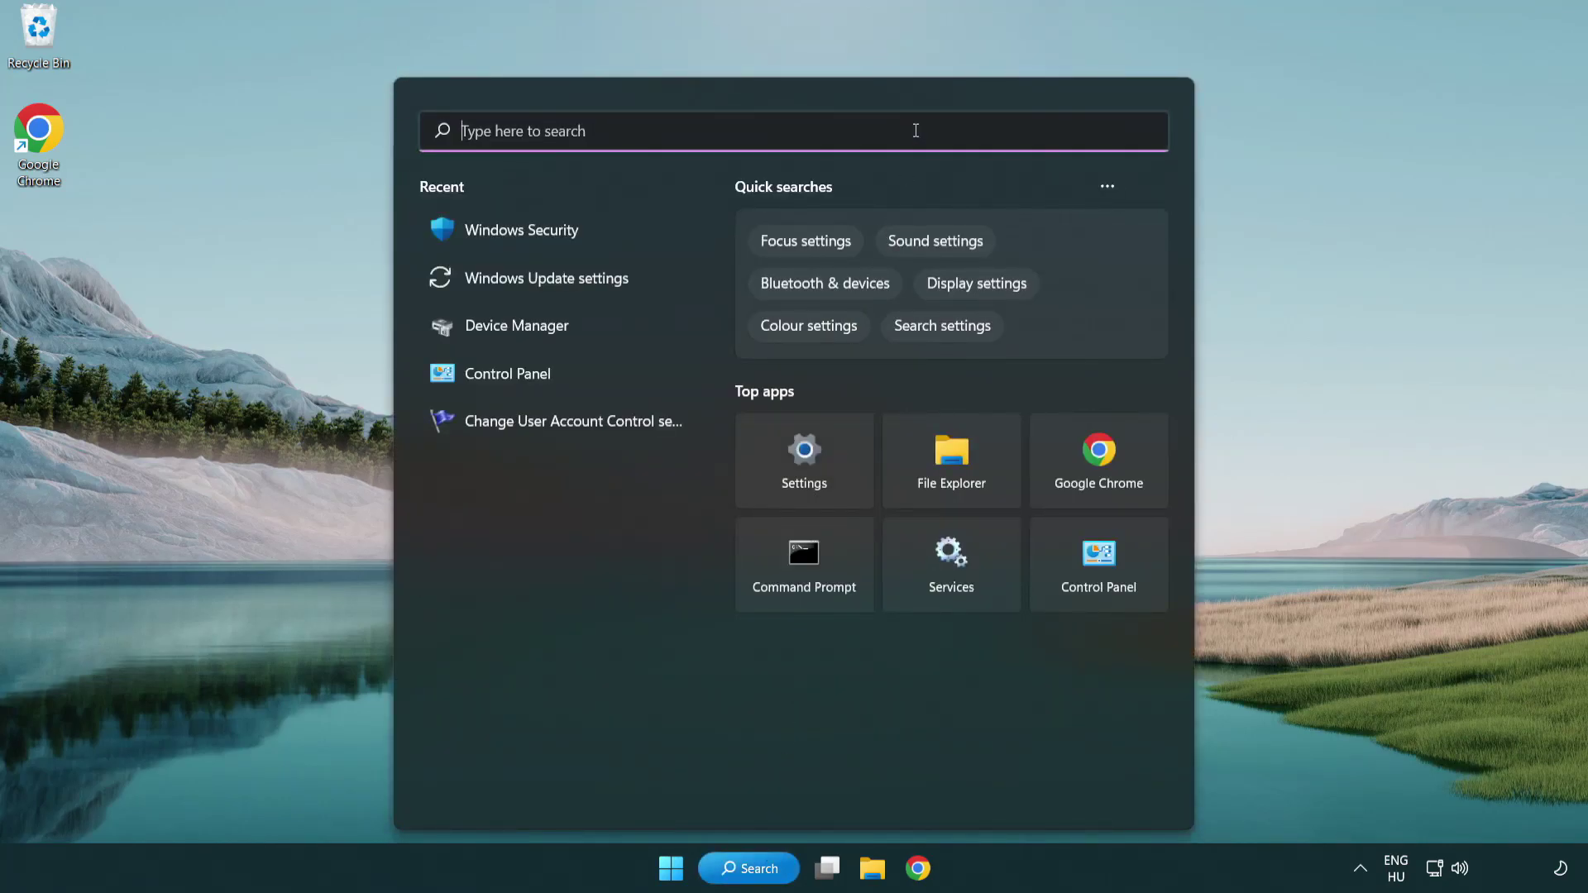
pyautogui.write('device m')
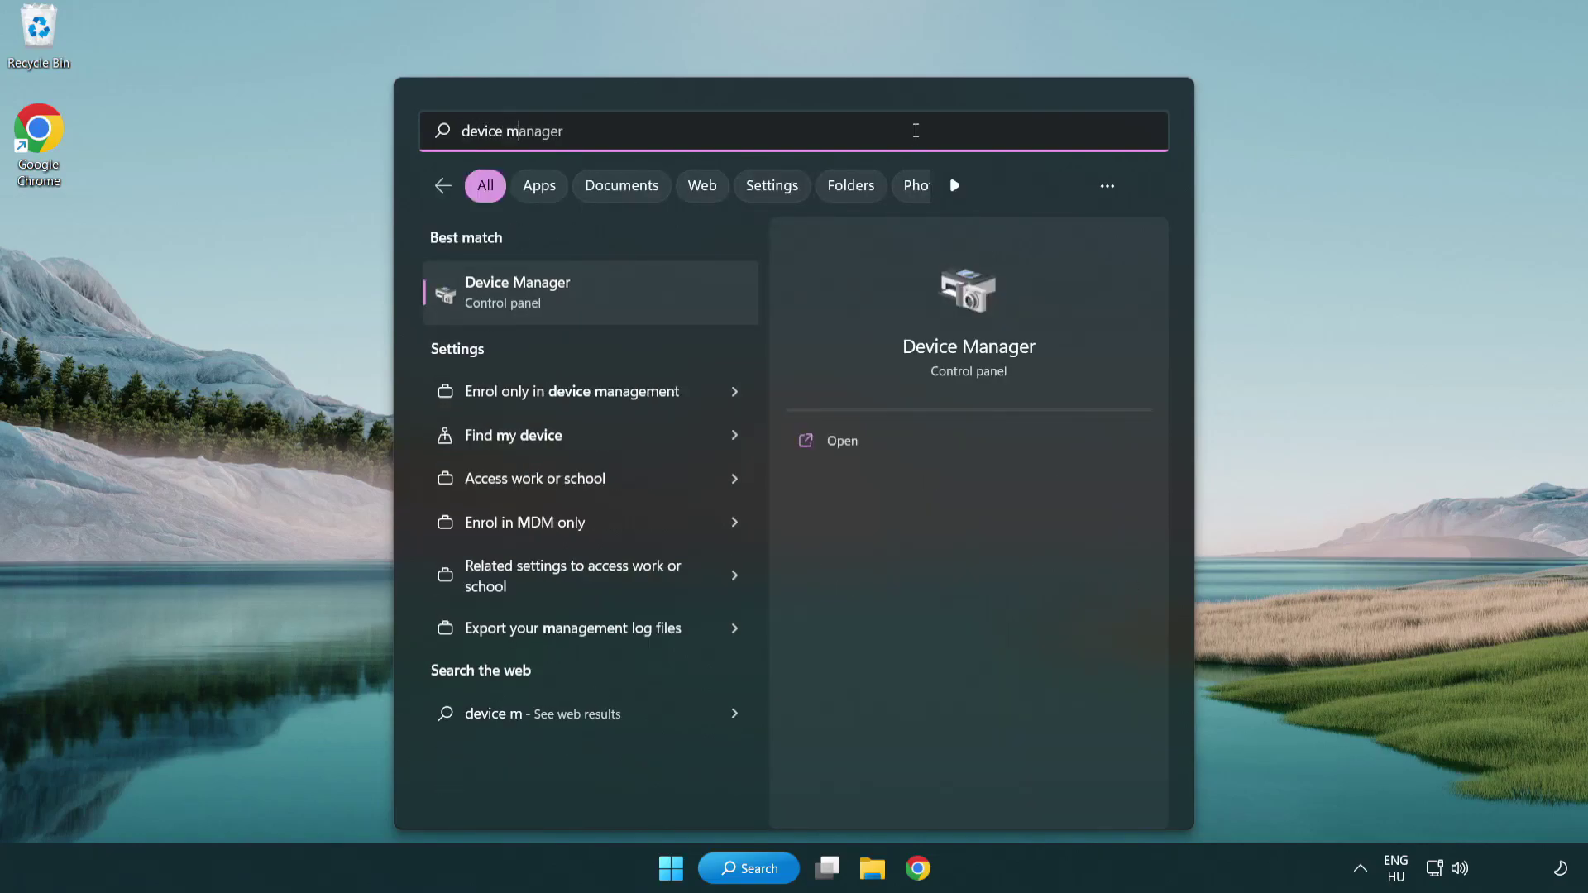
pyautogui.write('anager')
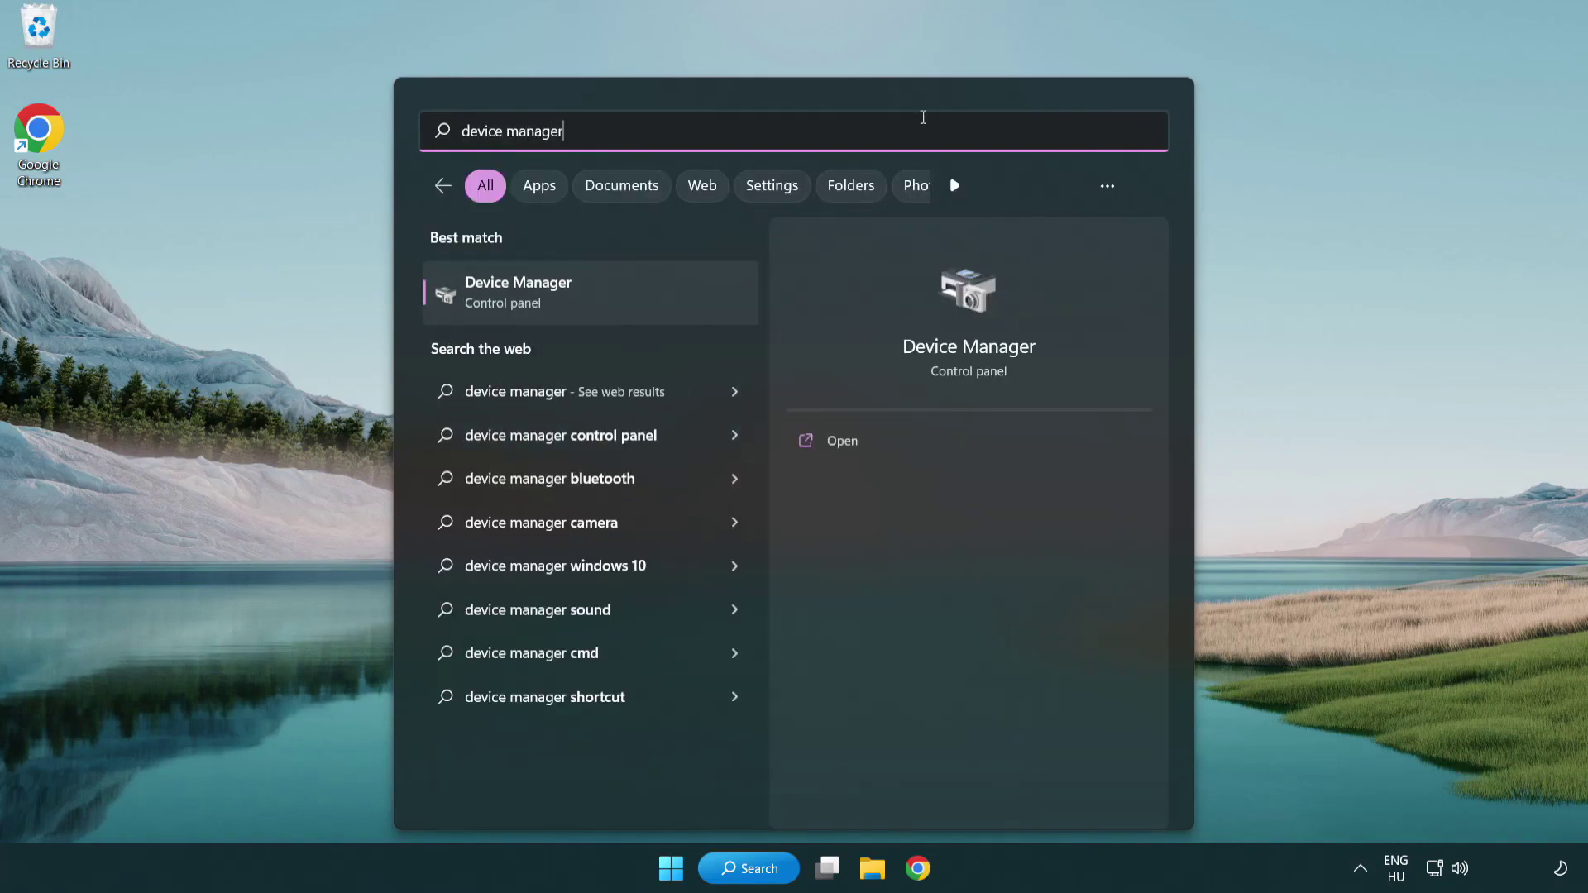
pyautogui.click(637, 304)
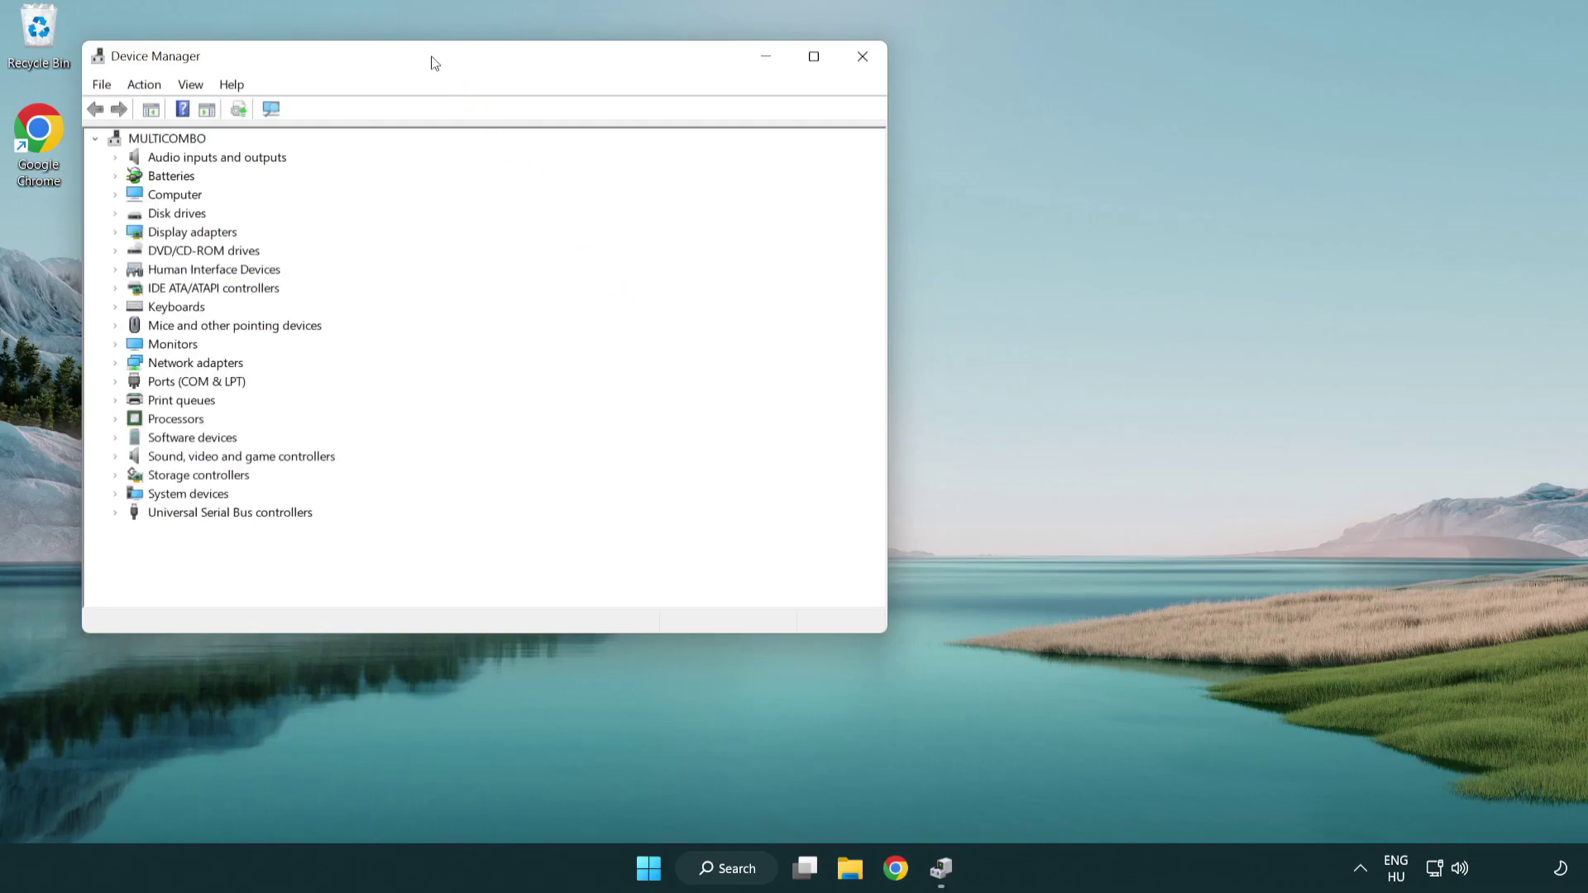
# Run an automatic driver search for the VMware SVGA 3D display adapter, then close the wizard.
pyautogui.moveTo(431, 58); pyautogui.dragTo(696, 155)
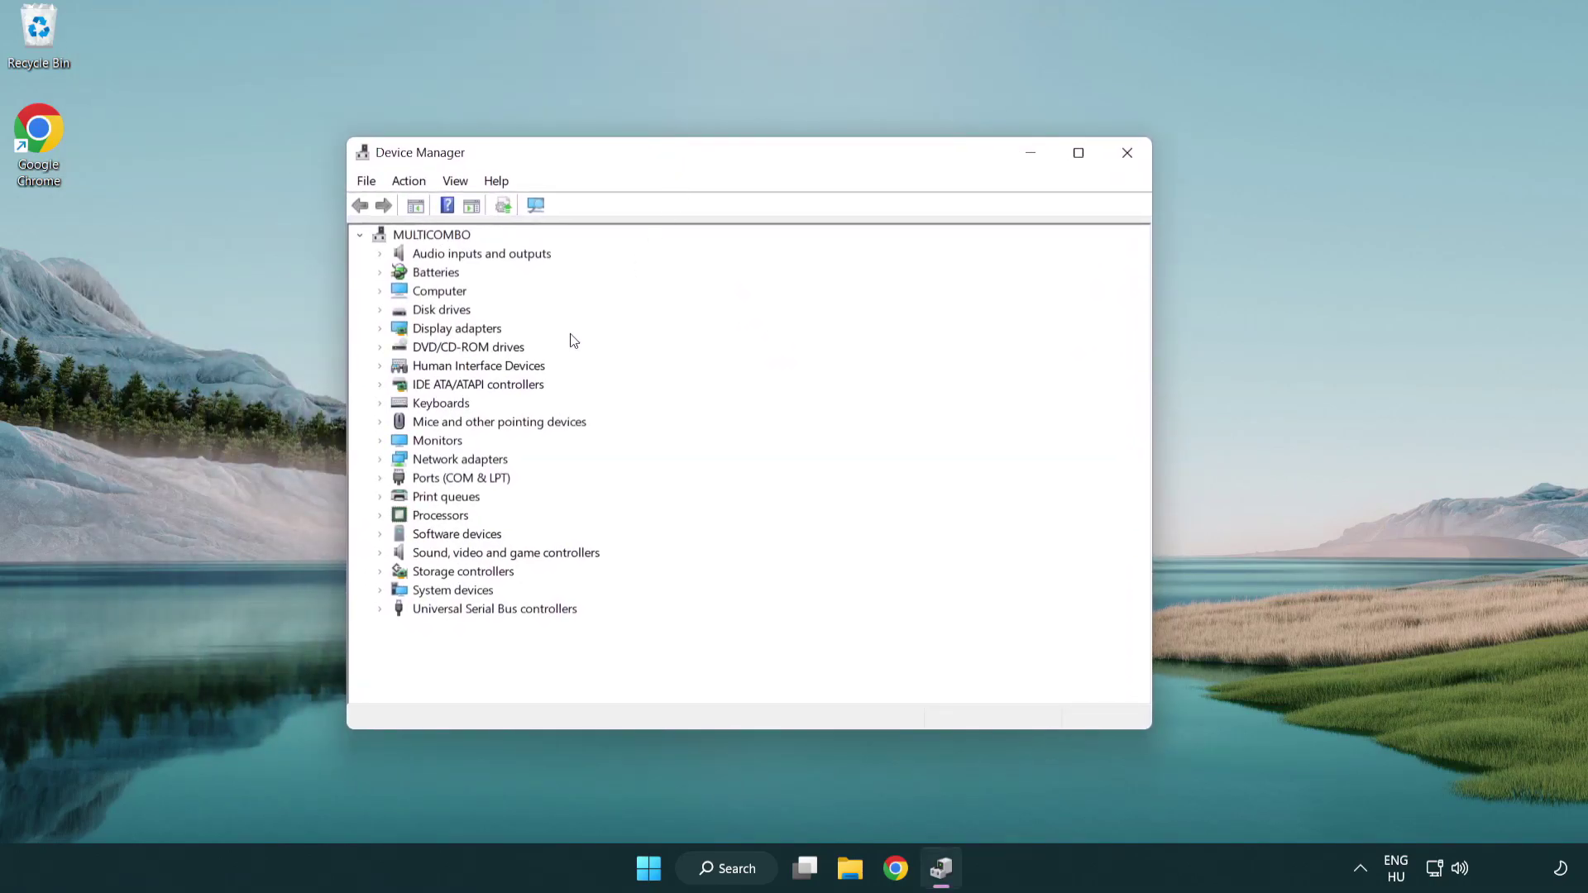
pyautogui.click(439, 333)
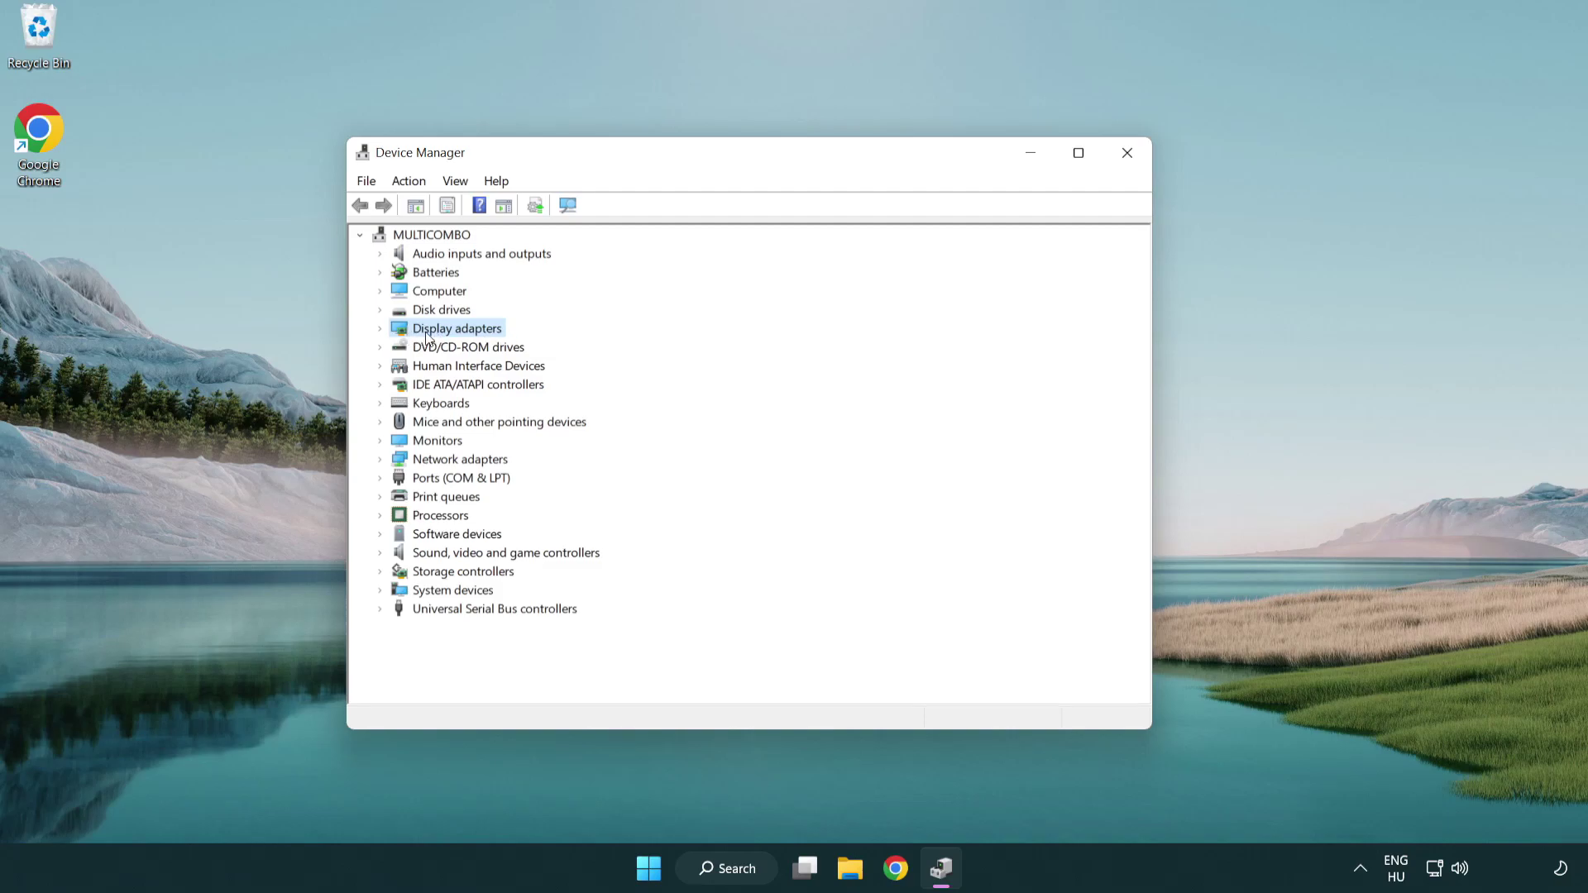
pyautogui.click(380, 331)
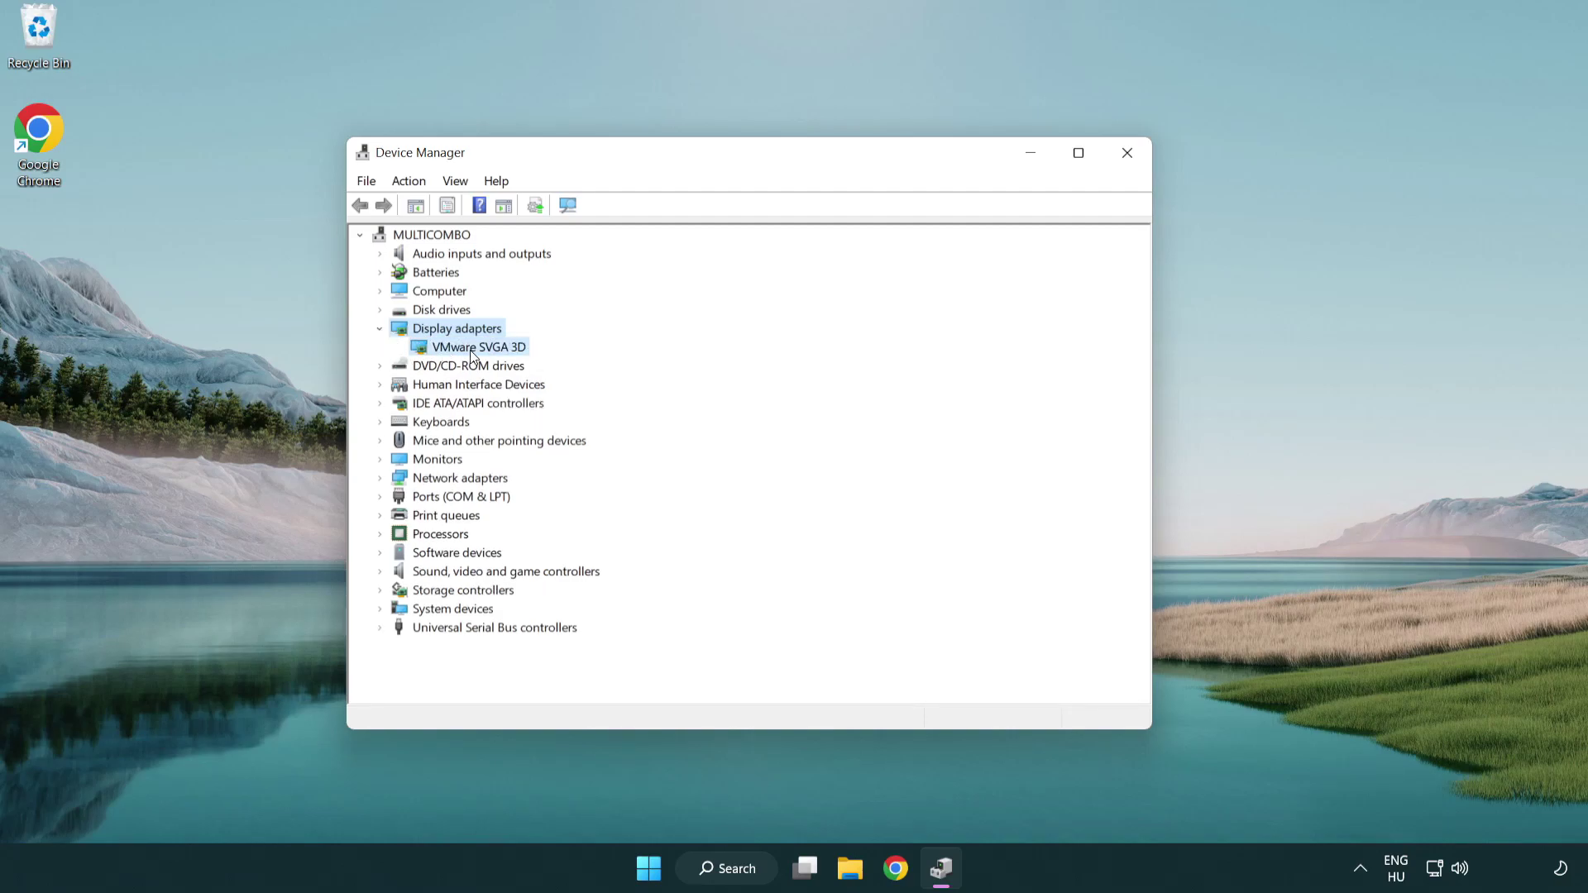
pyautogui.click(517, 351)
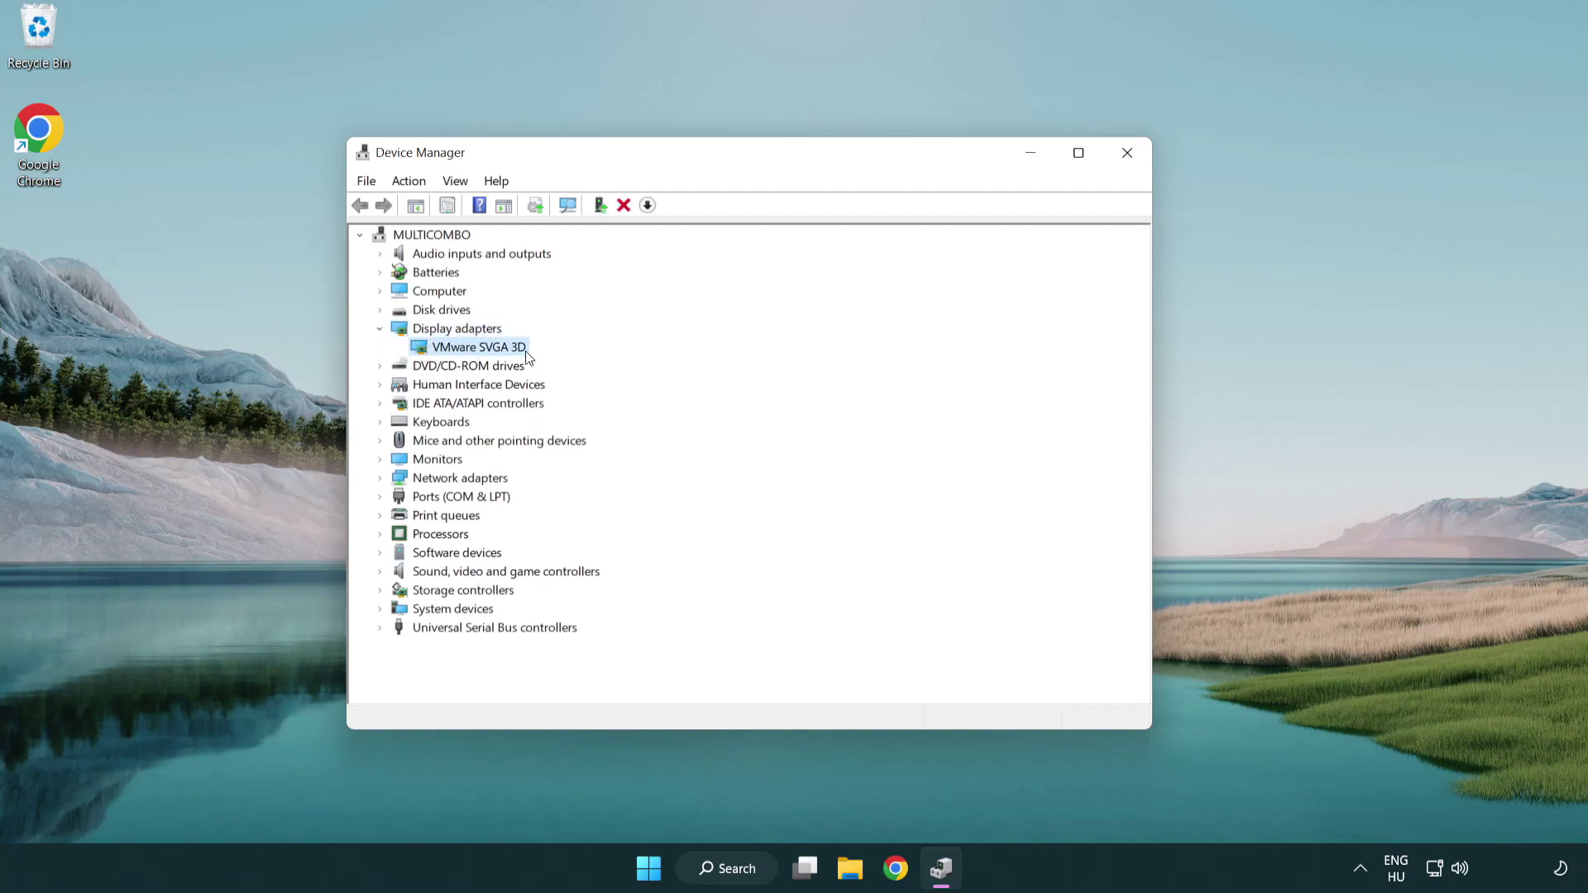
pyautogui.rightClick(469, 349)
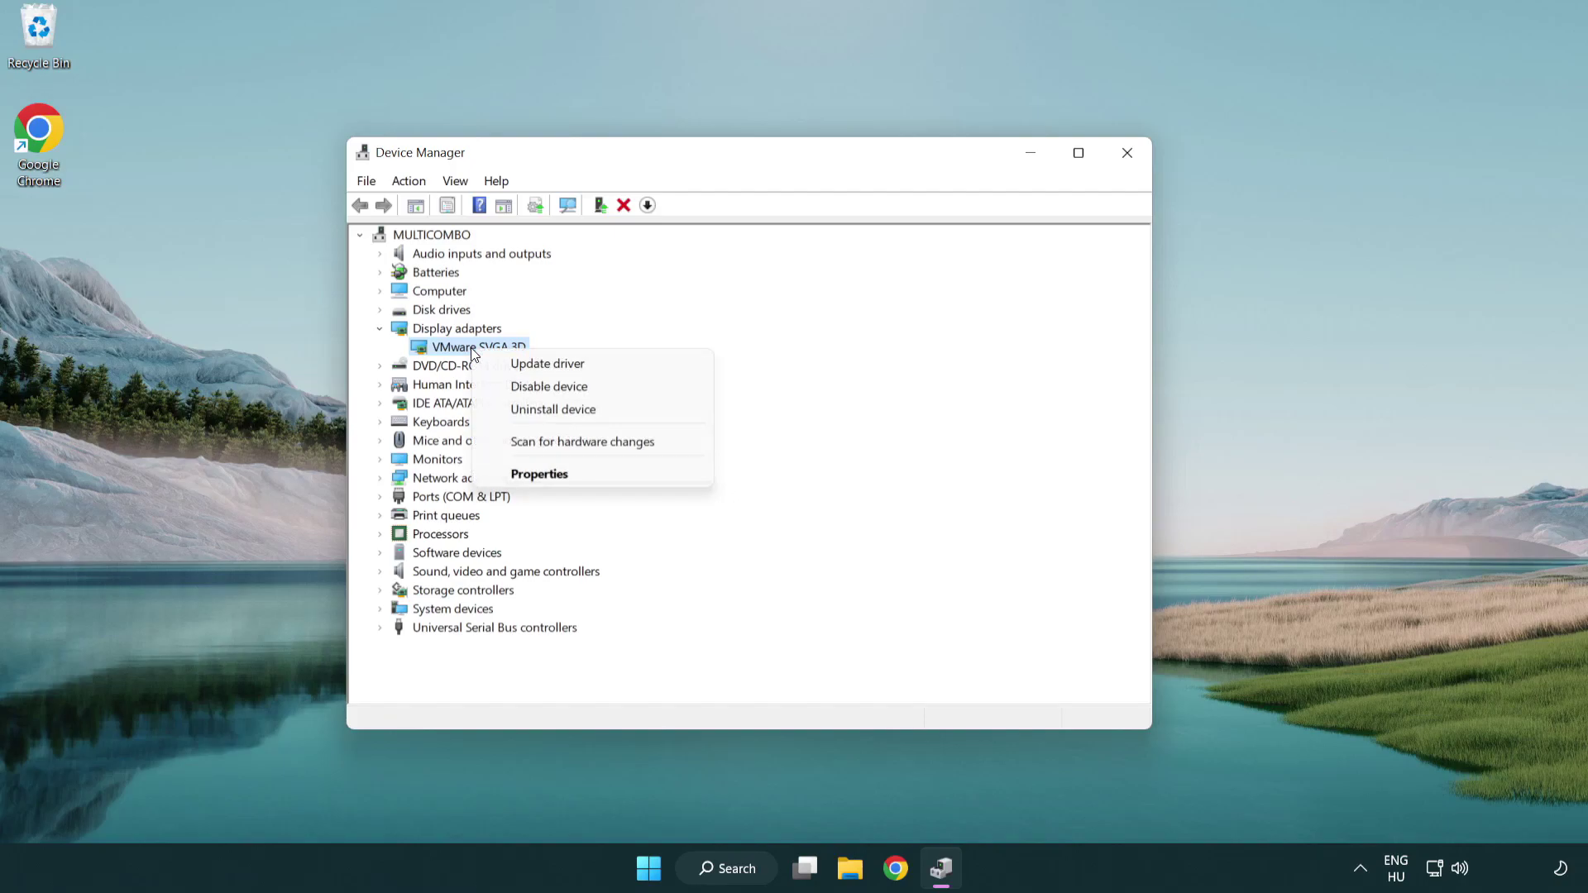
pyautogui.click(625, 362)
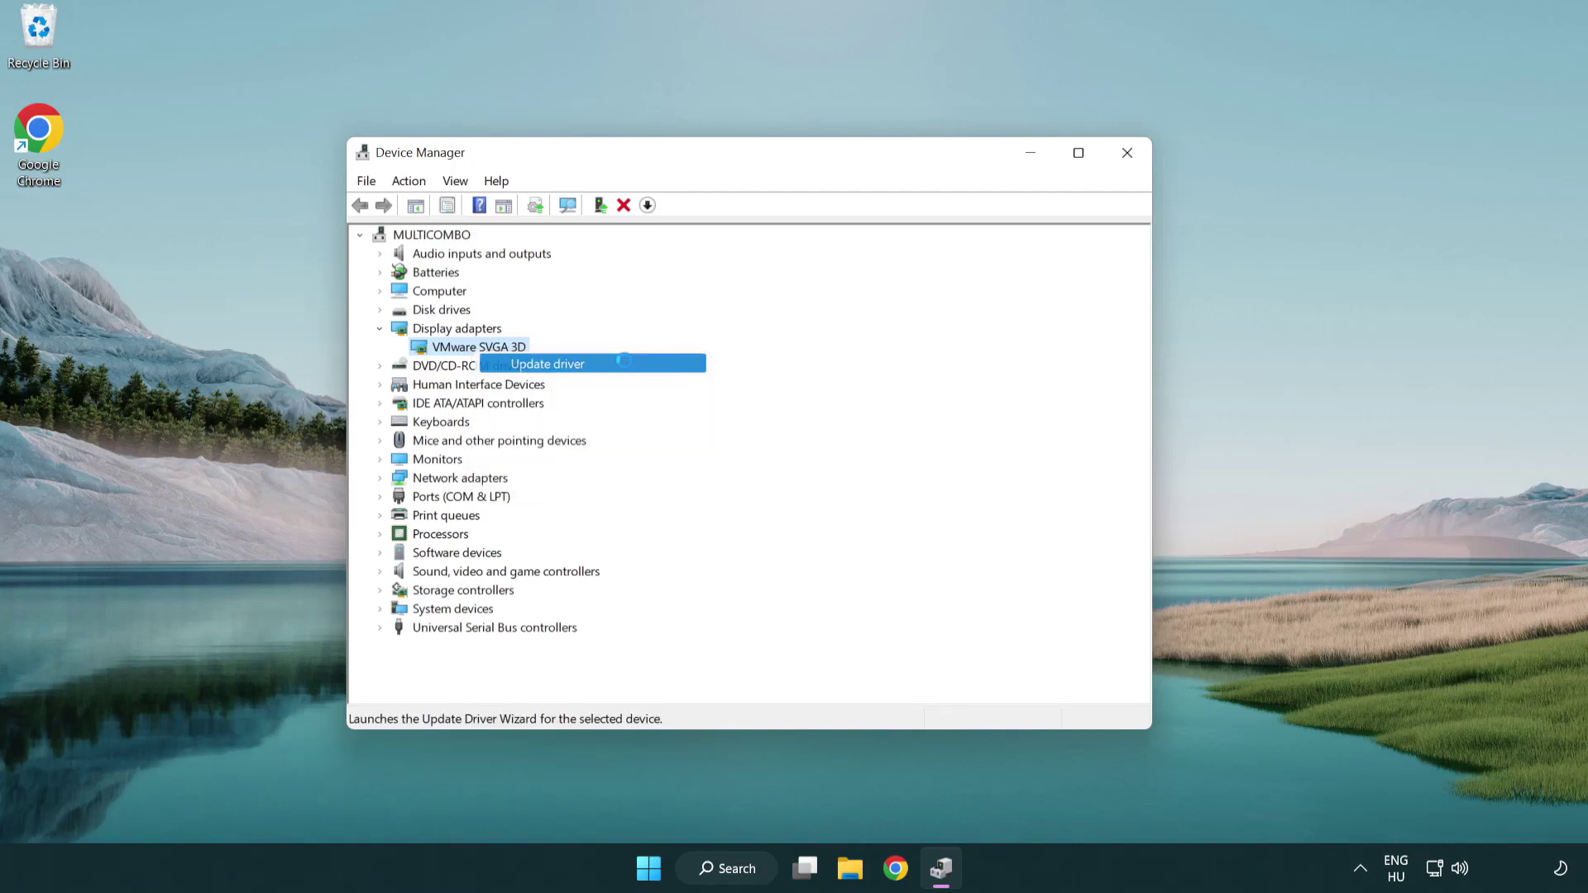
pyautogui.moveTo(656, 248); pyautogui.dragTo(687, 239)
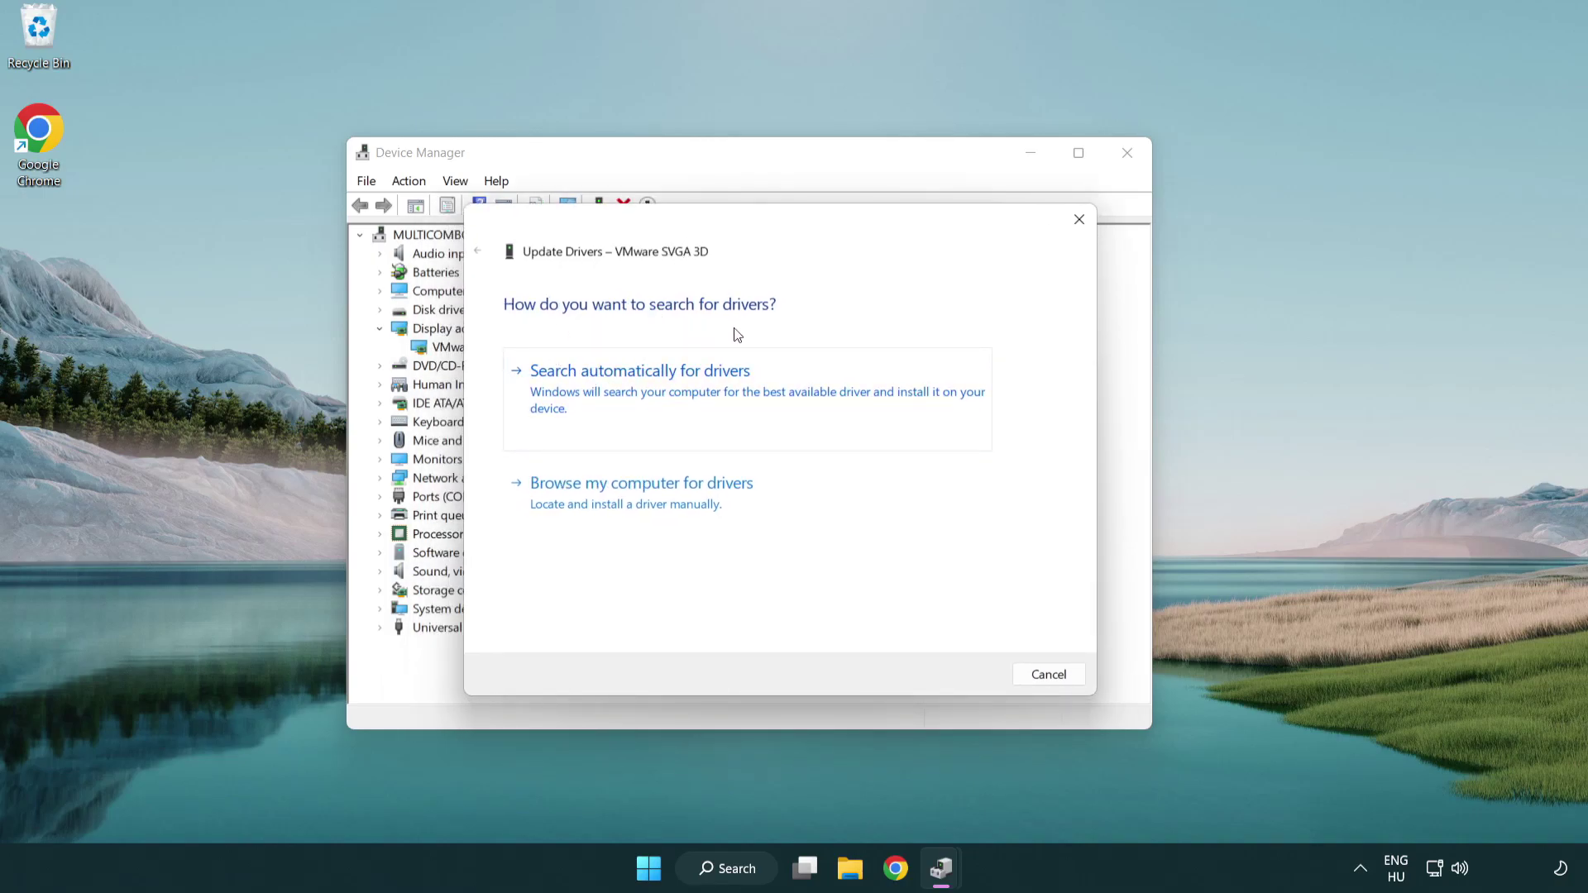
pyautogui.click(699, 389)
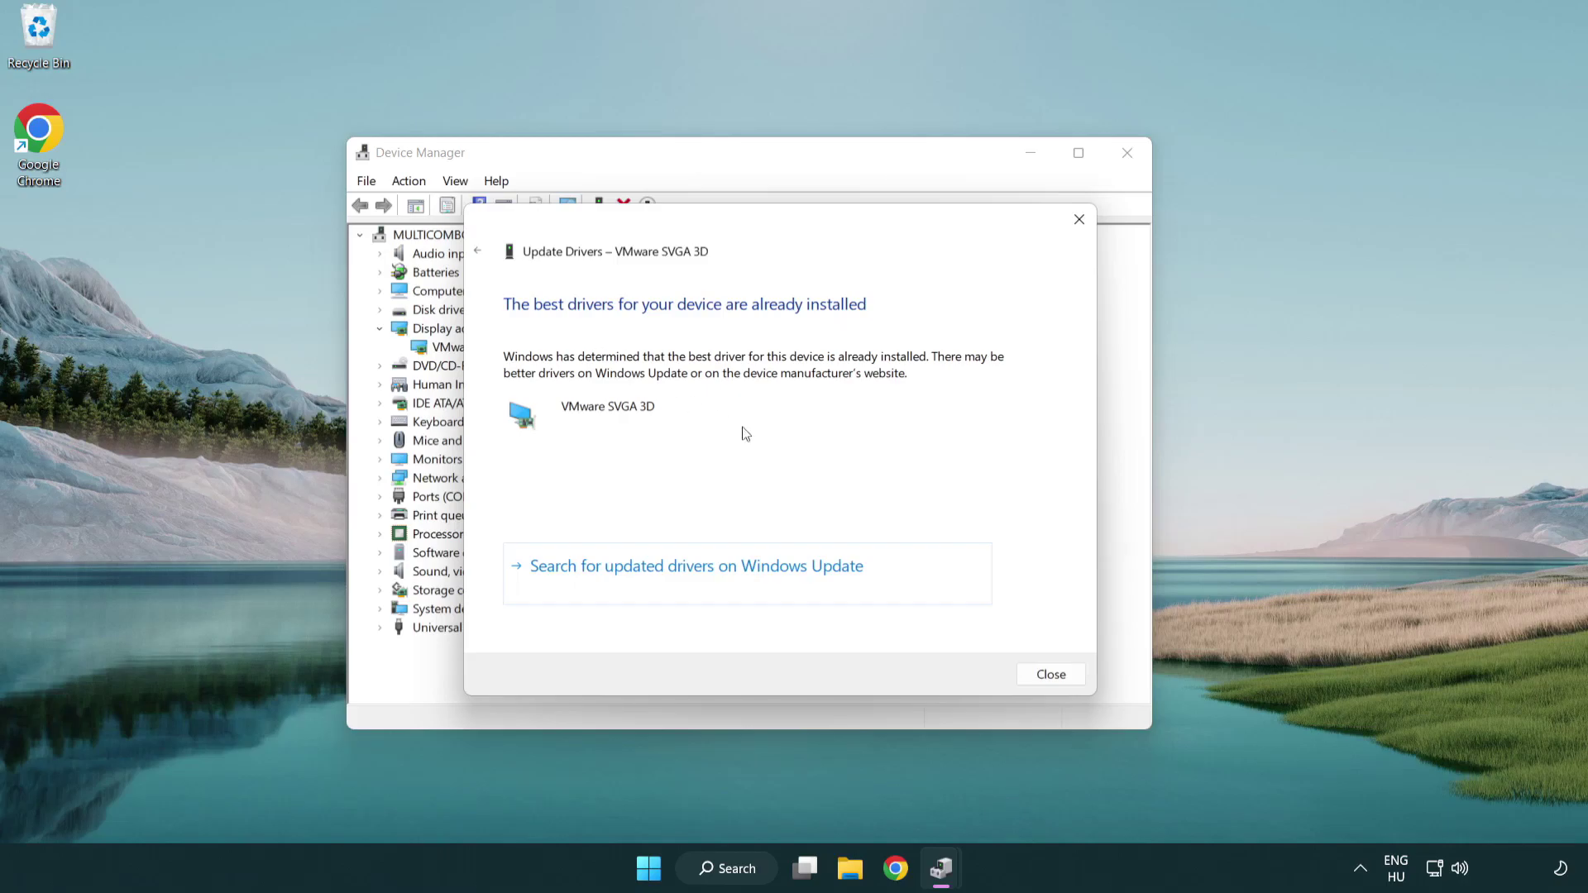
pyautogui.click(1051, 674)
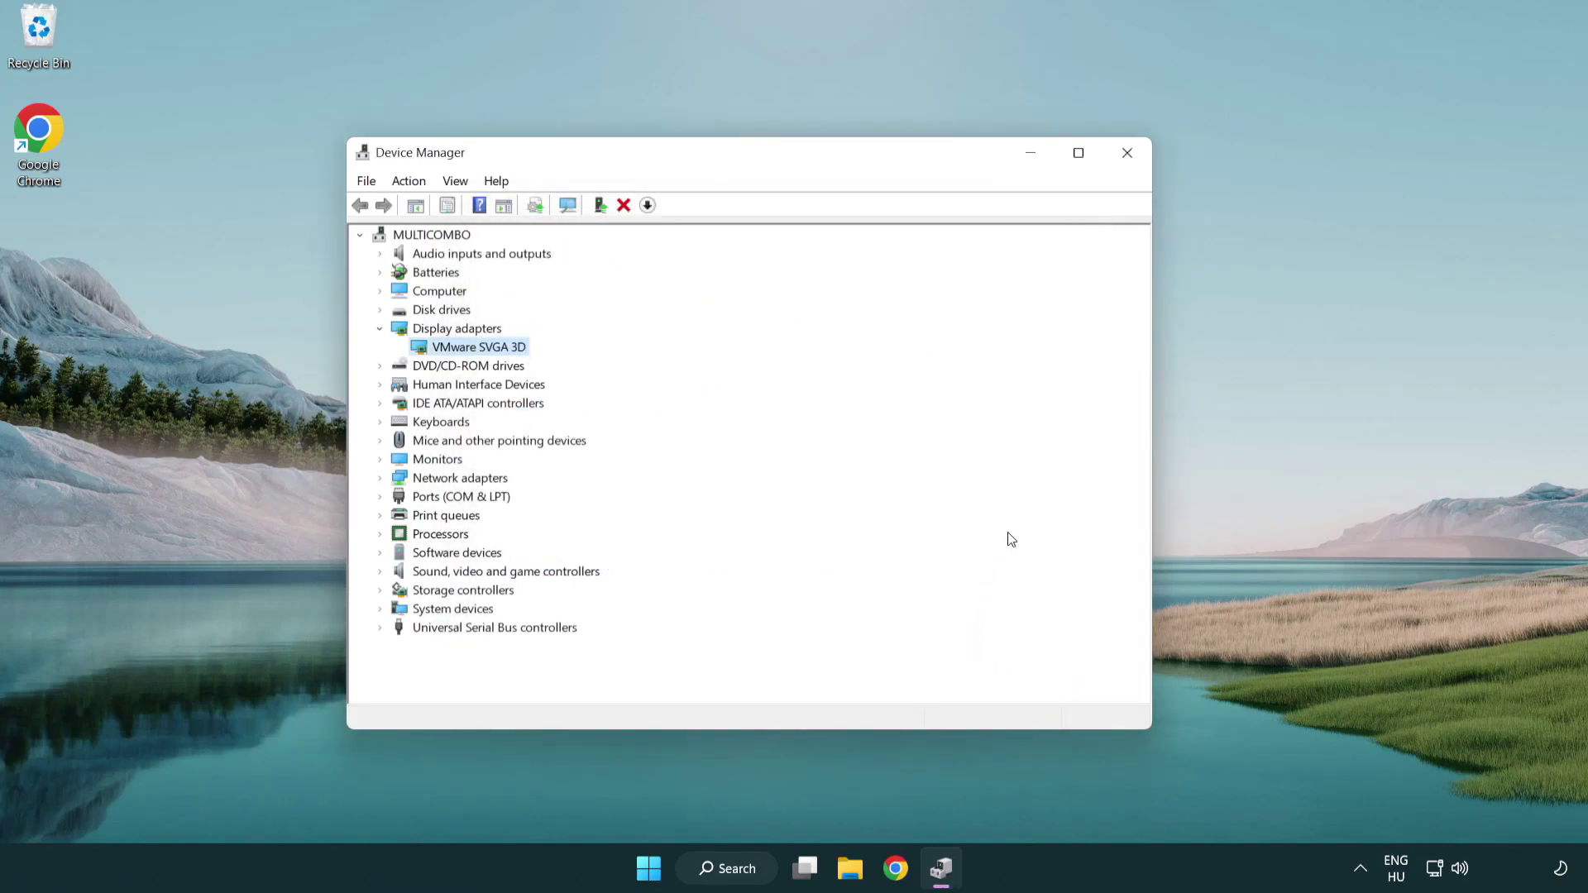
# Close Device Manager, then check for updates in Windows Update settings and close Settings.
pyautogui.click(1130, 156)
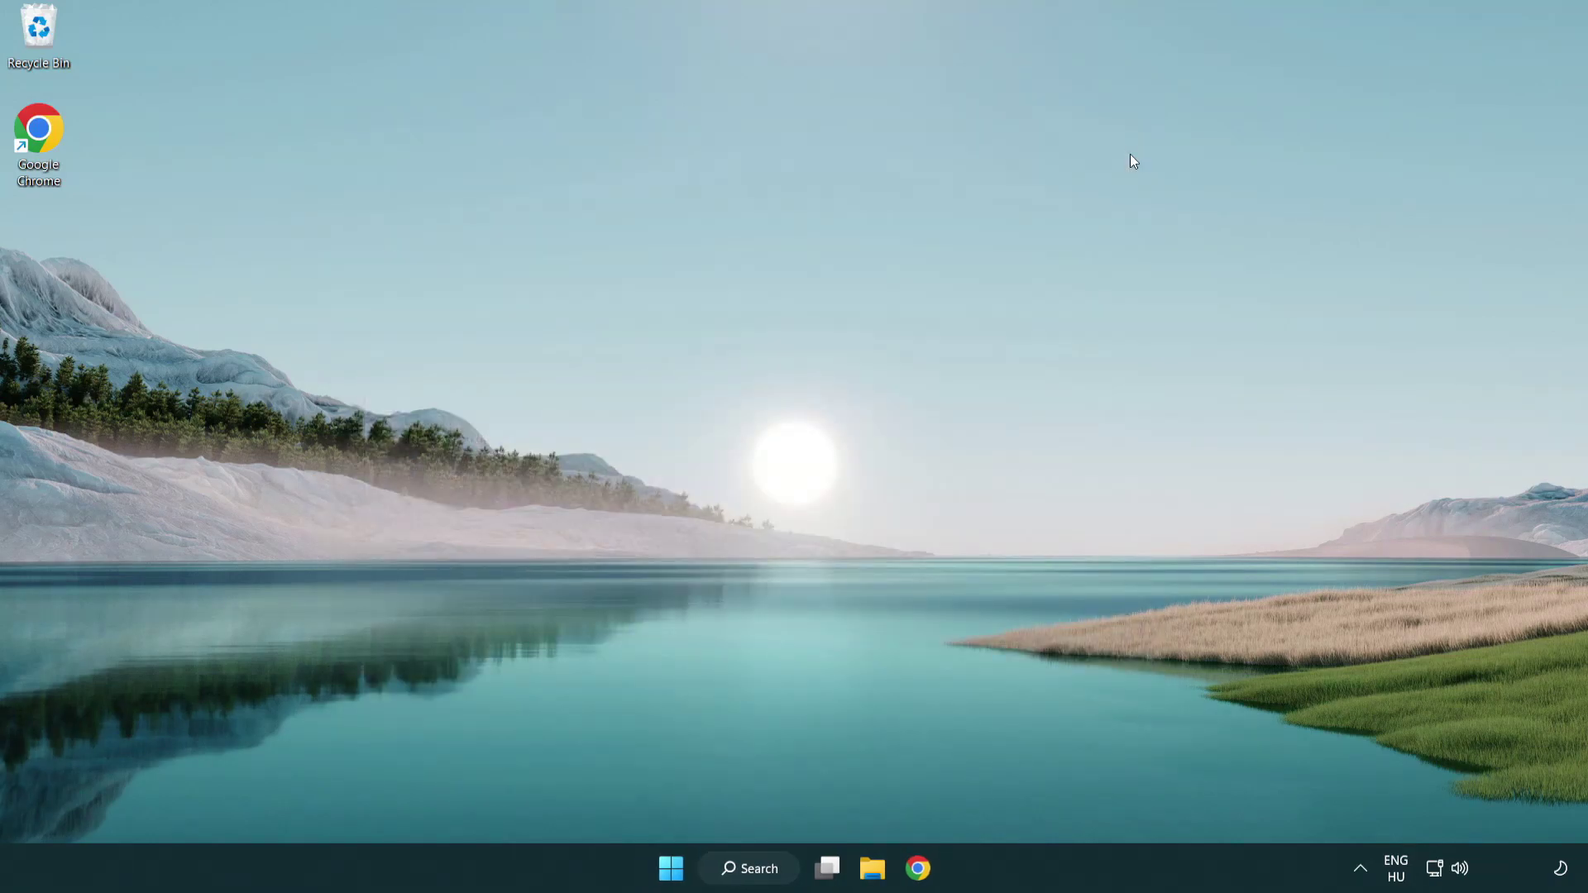
pyautogui.click(764, 865)
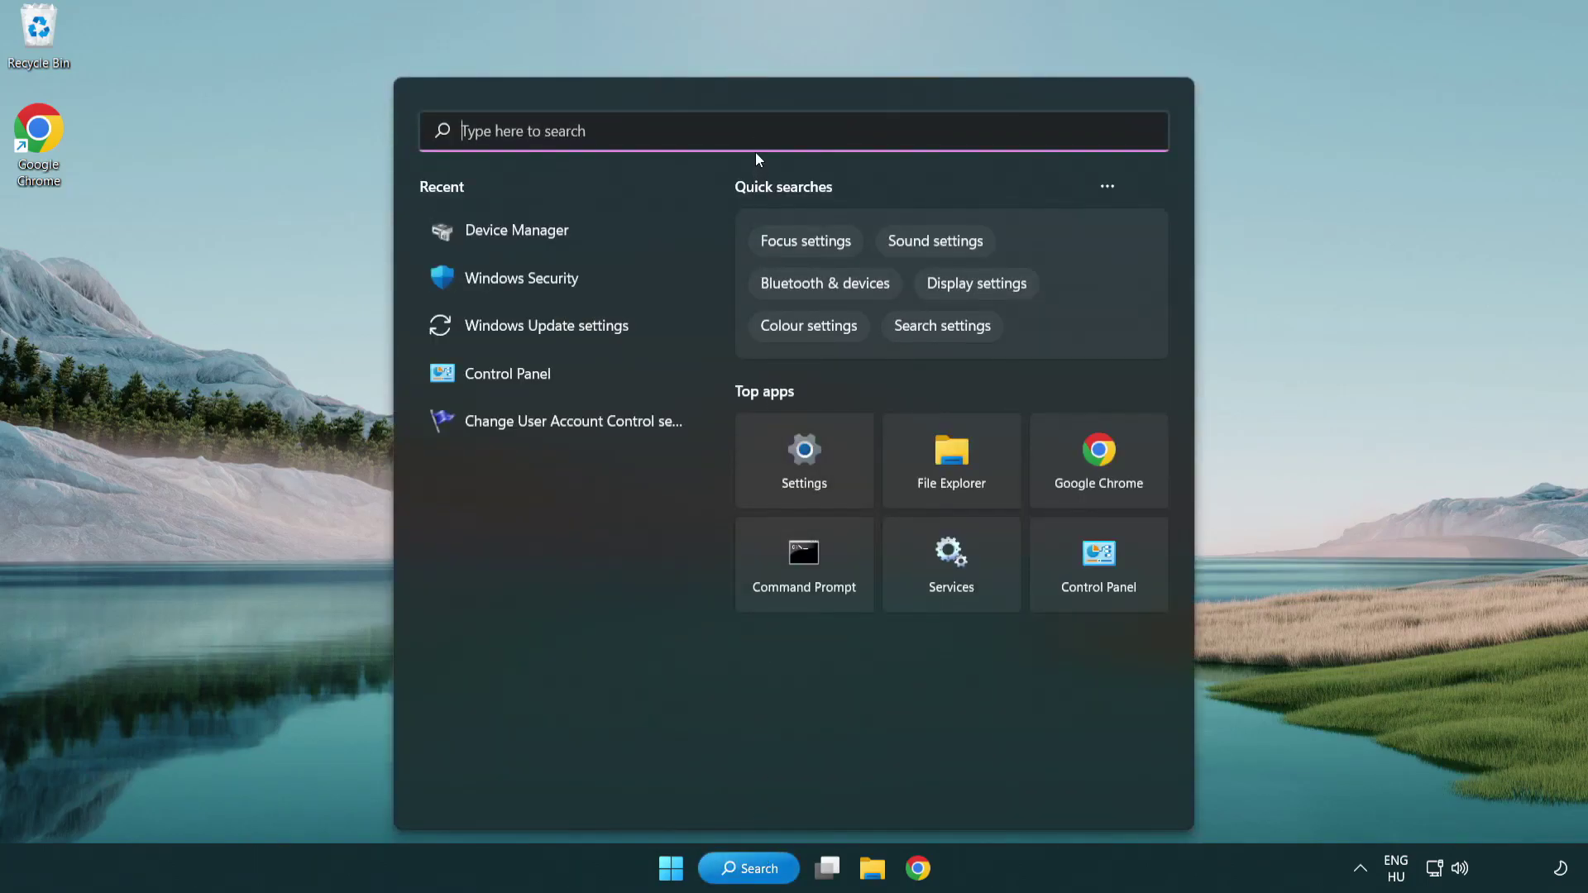
pyautogui.write('update')
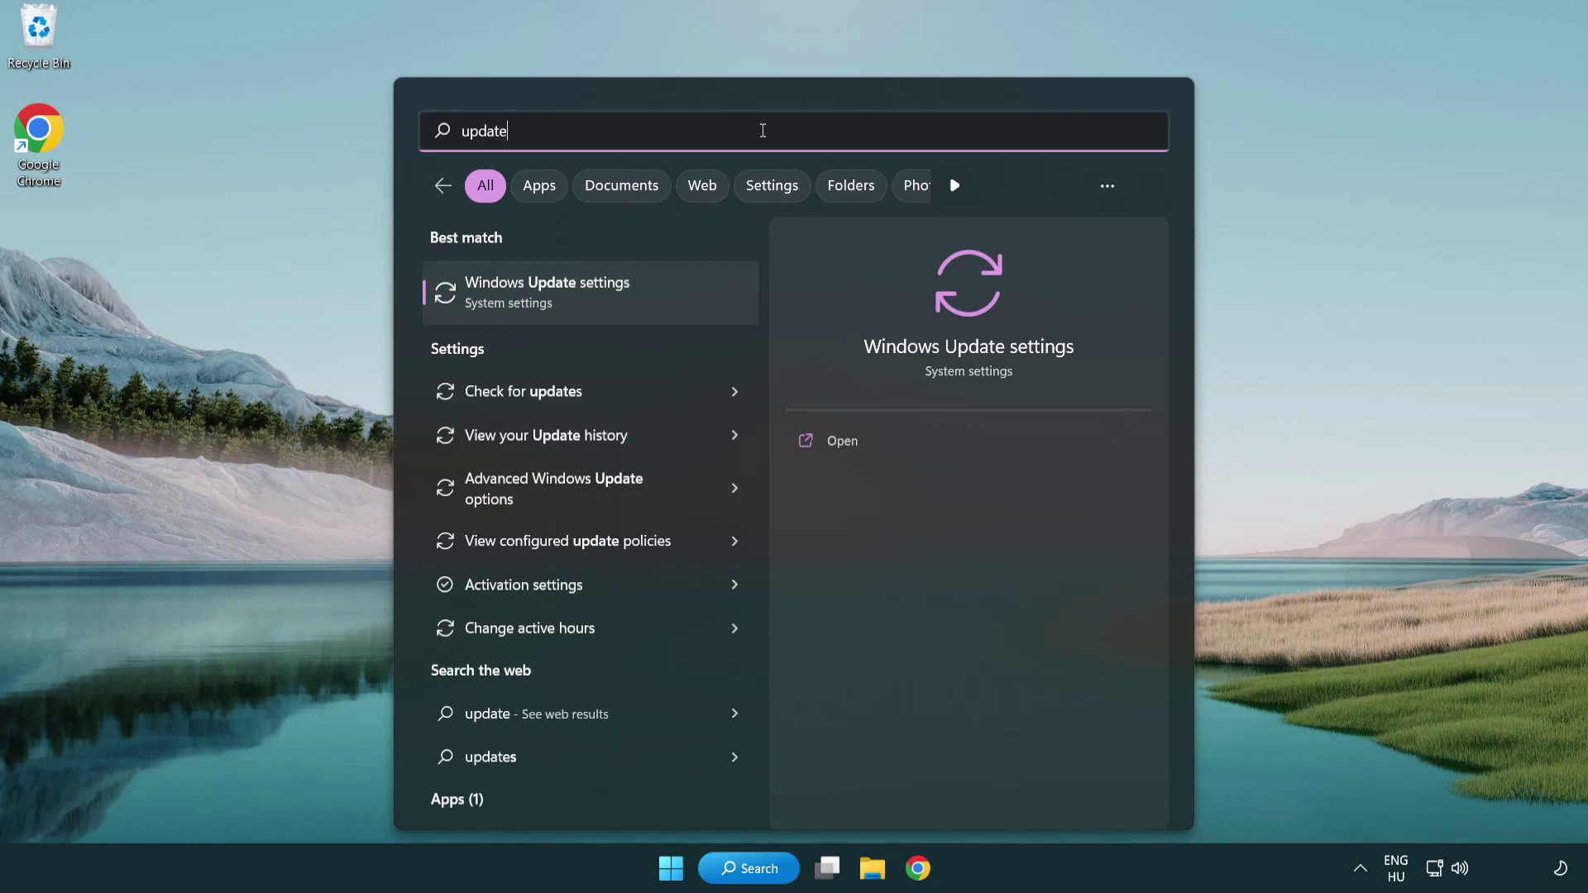
pyautogui.click(619, 301)
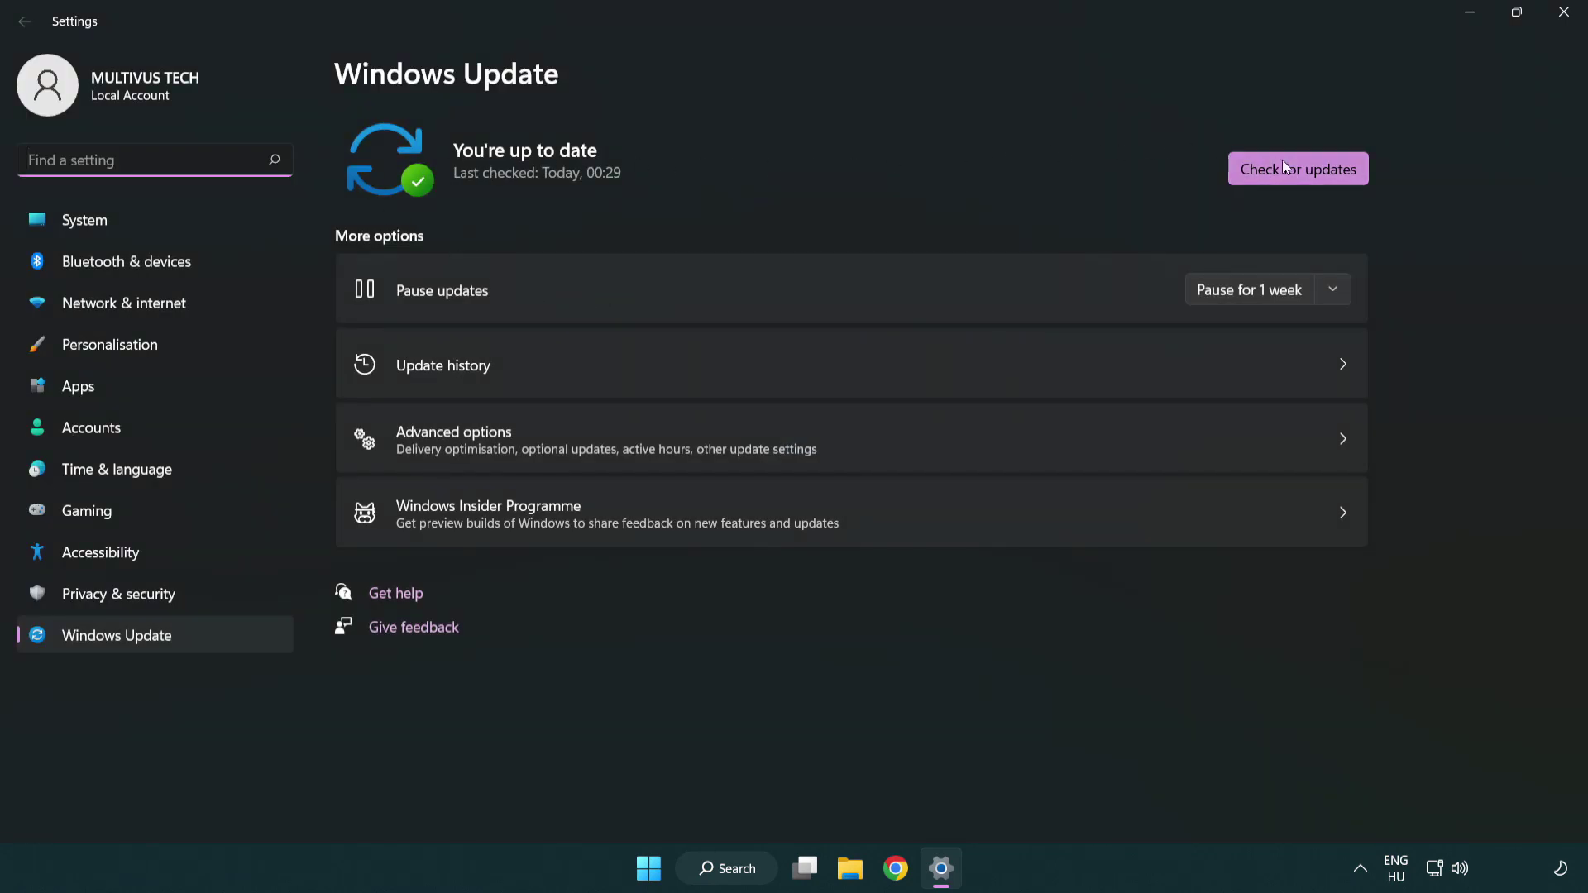
pyautogui.click(1326, 181)
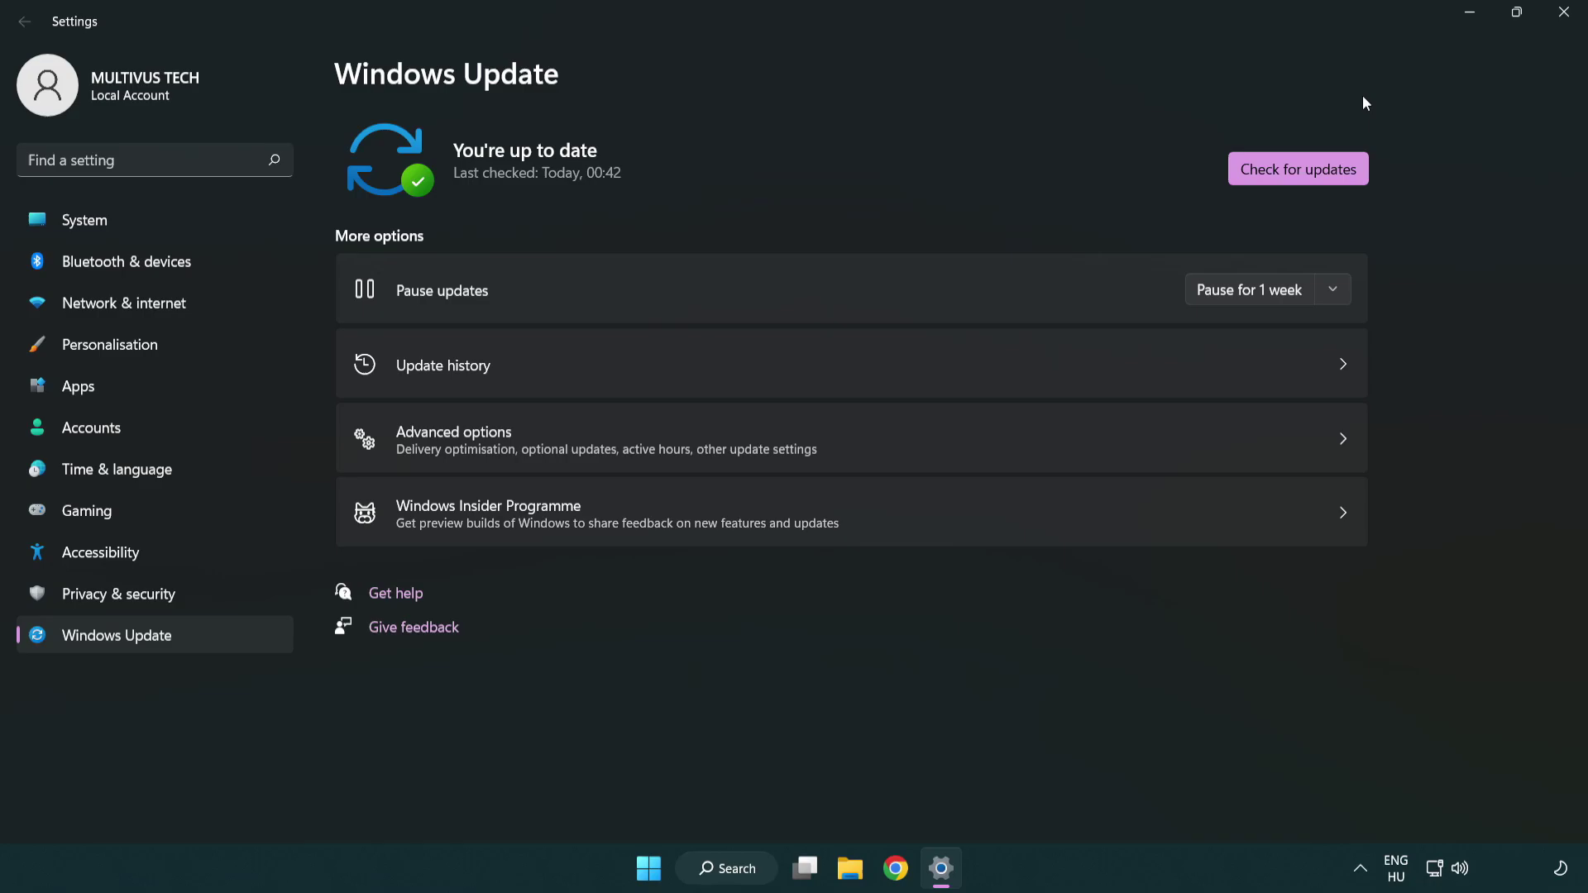
pyautogui.click(1558, 25)
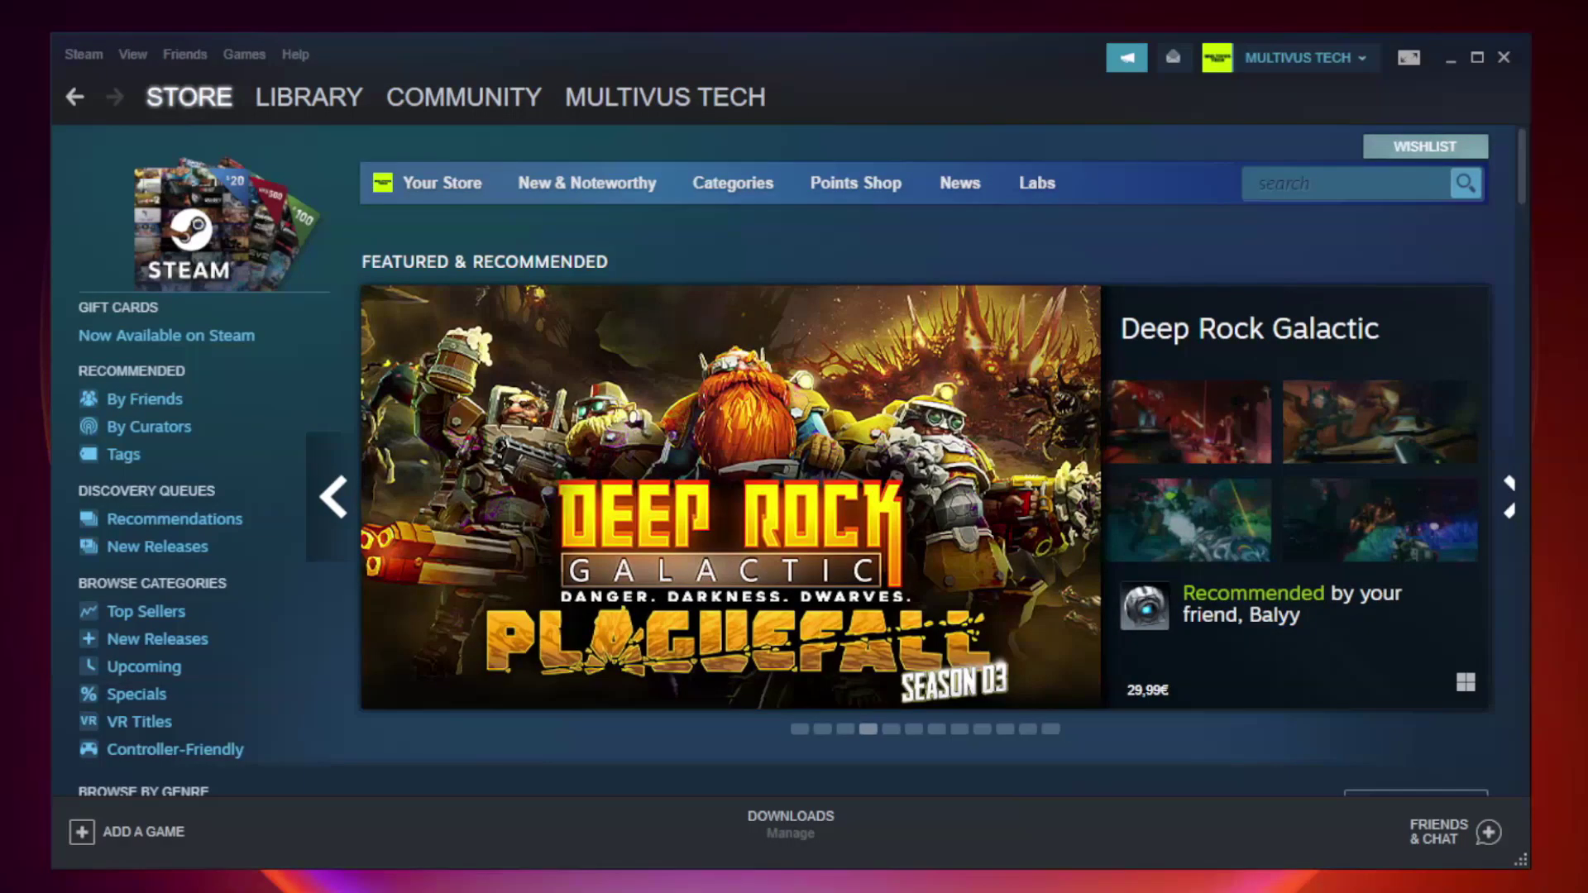
# Switch Steam to the Library and open the context menu for YOUR NOT WORKING GAME.
pyautogui.moveTo(264, 106)
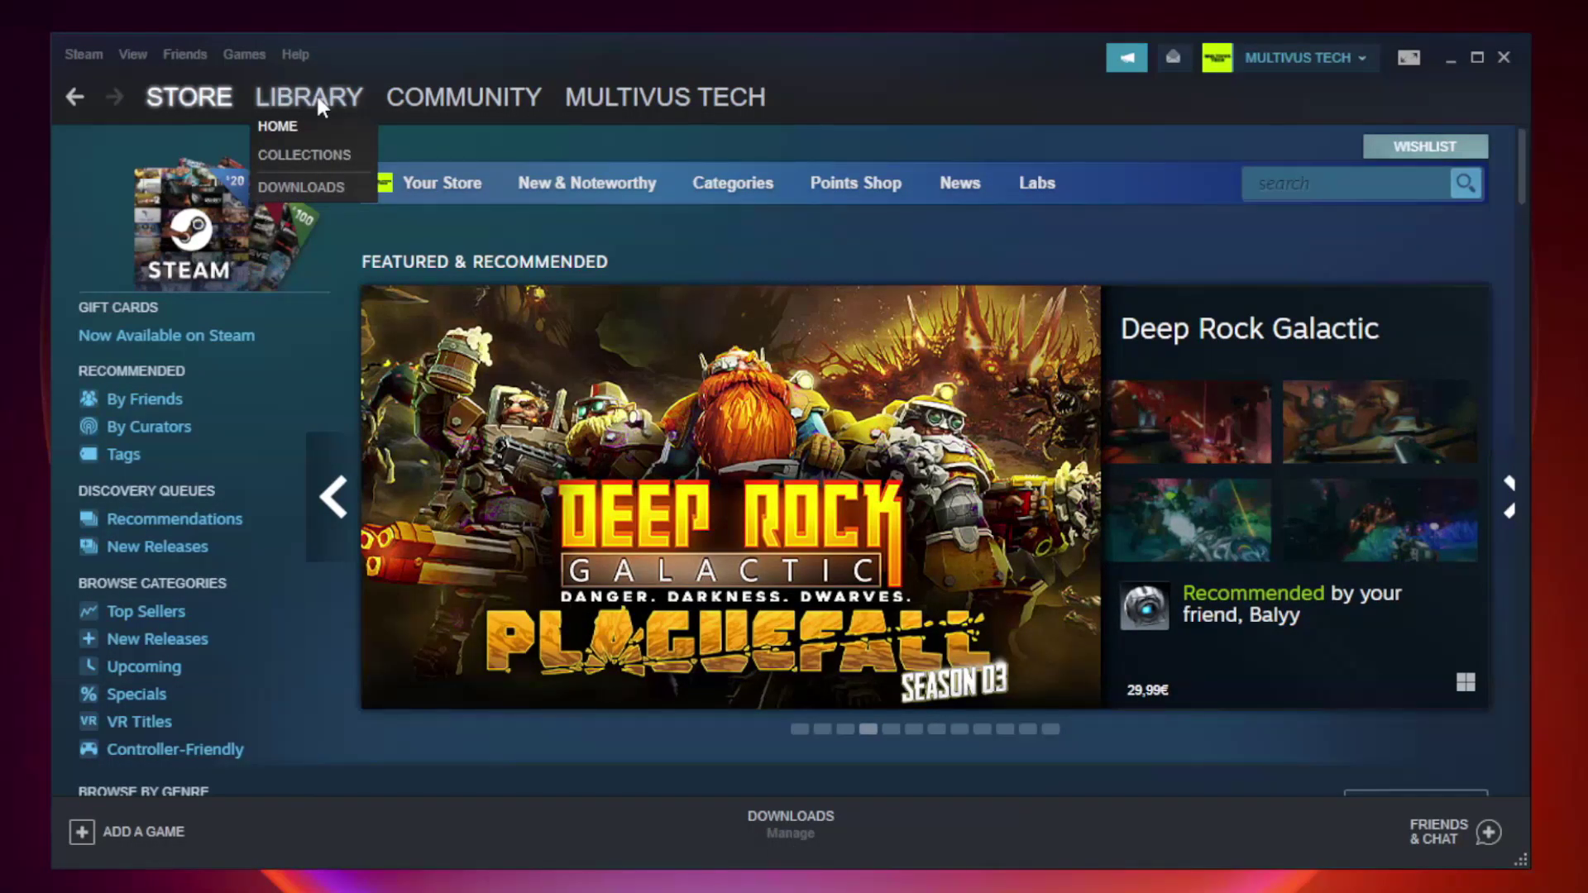
pyautogui.click(321, 106)
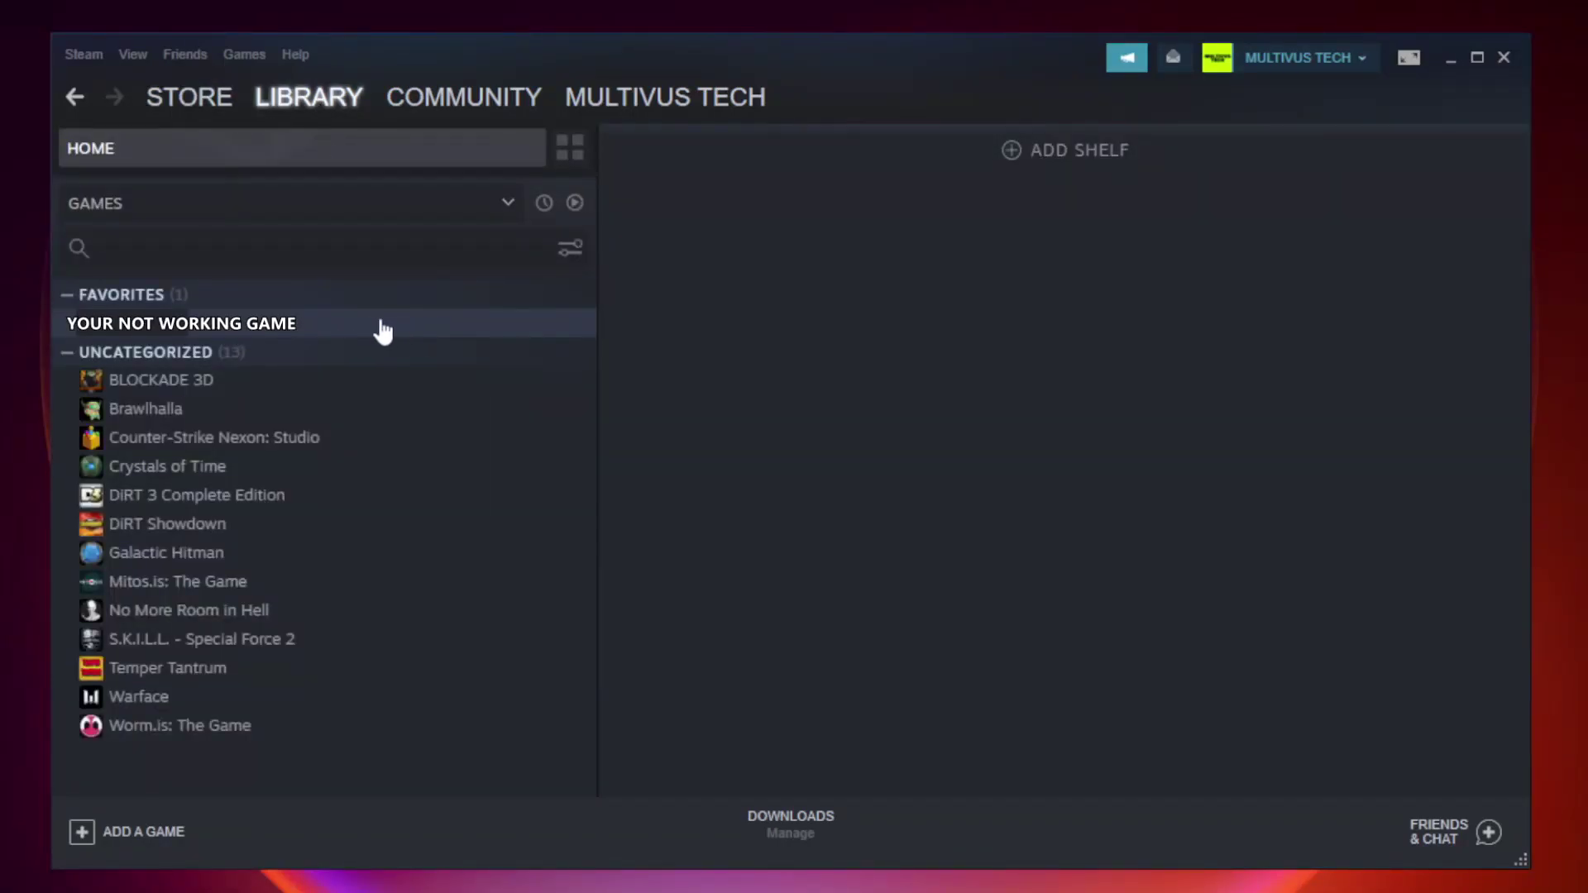
pyautogui.click(342, 324)
pyautogui.rightClick(342, 324)
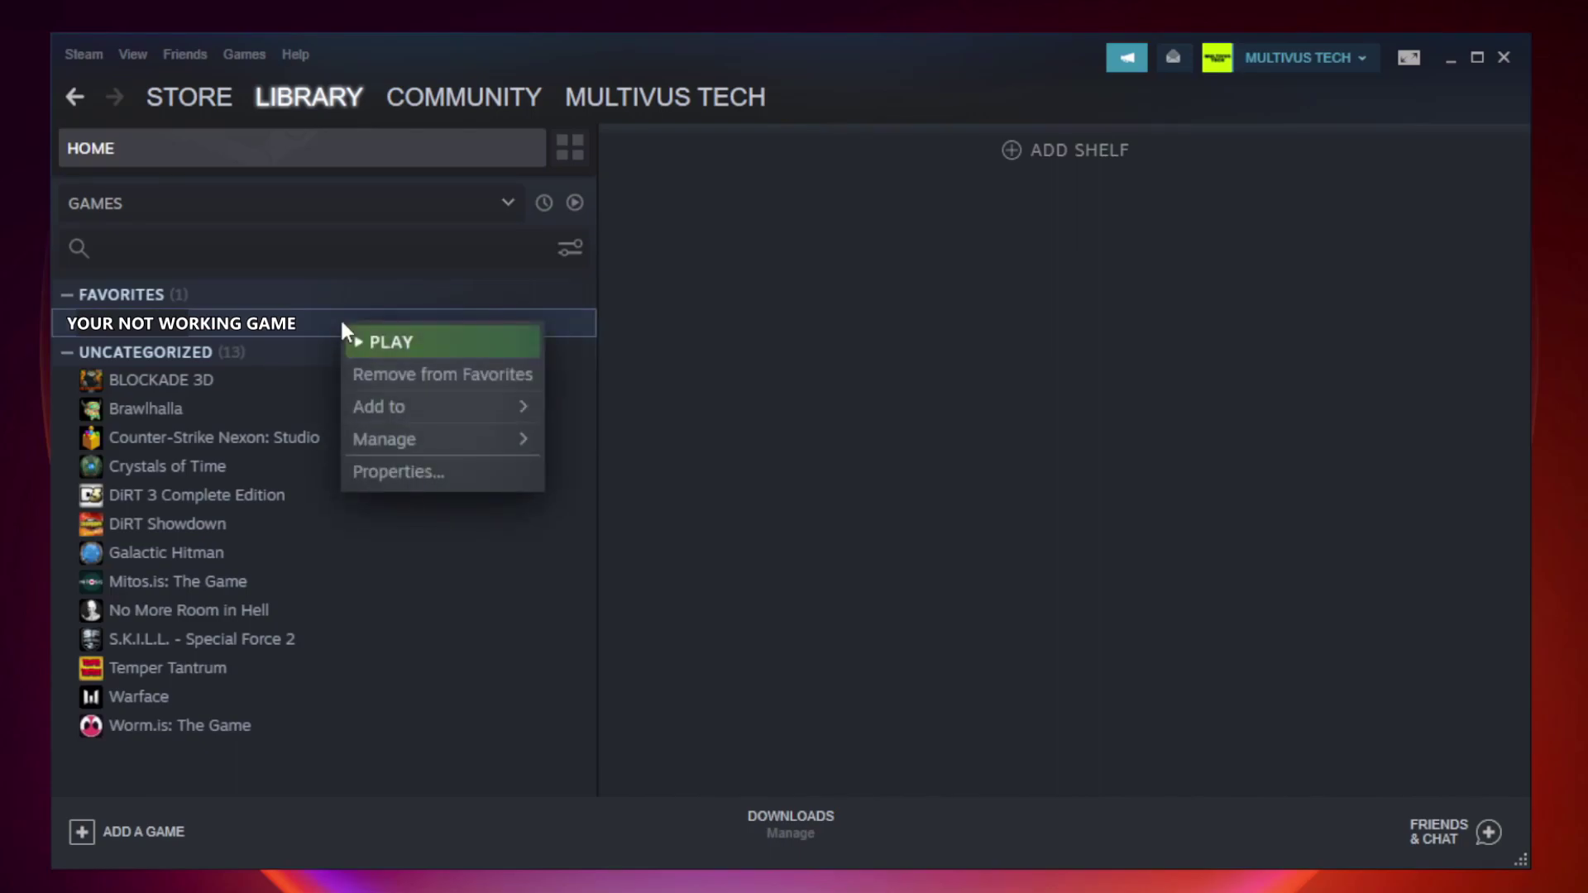
# Verify the game's files from Properties > Local Files, validating all 9192 files.
pyautogui.click(437, 468)
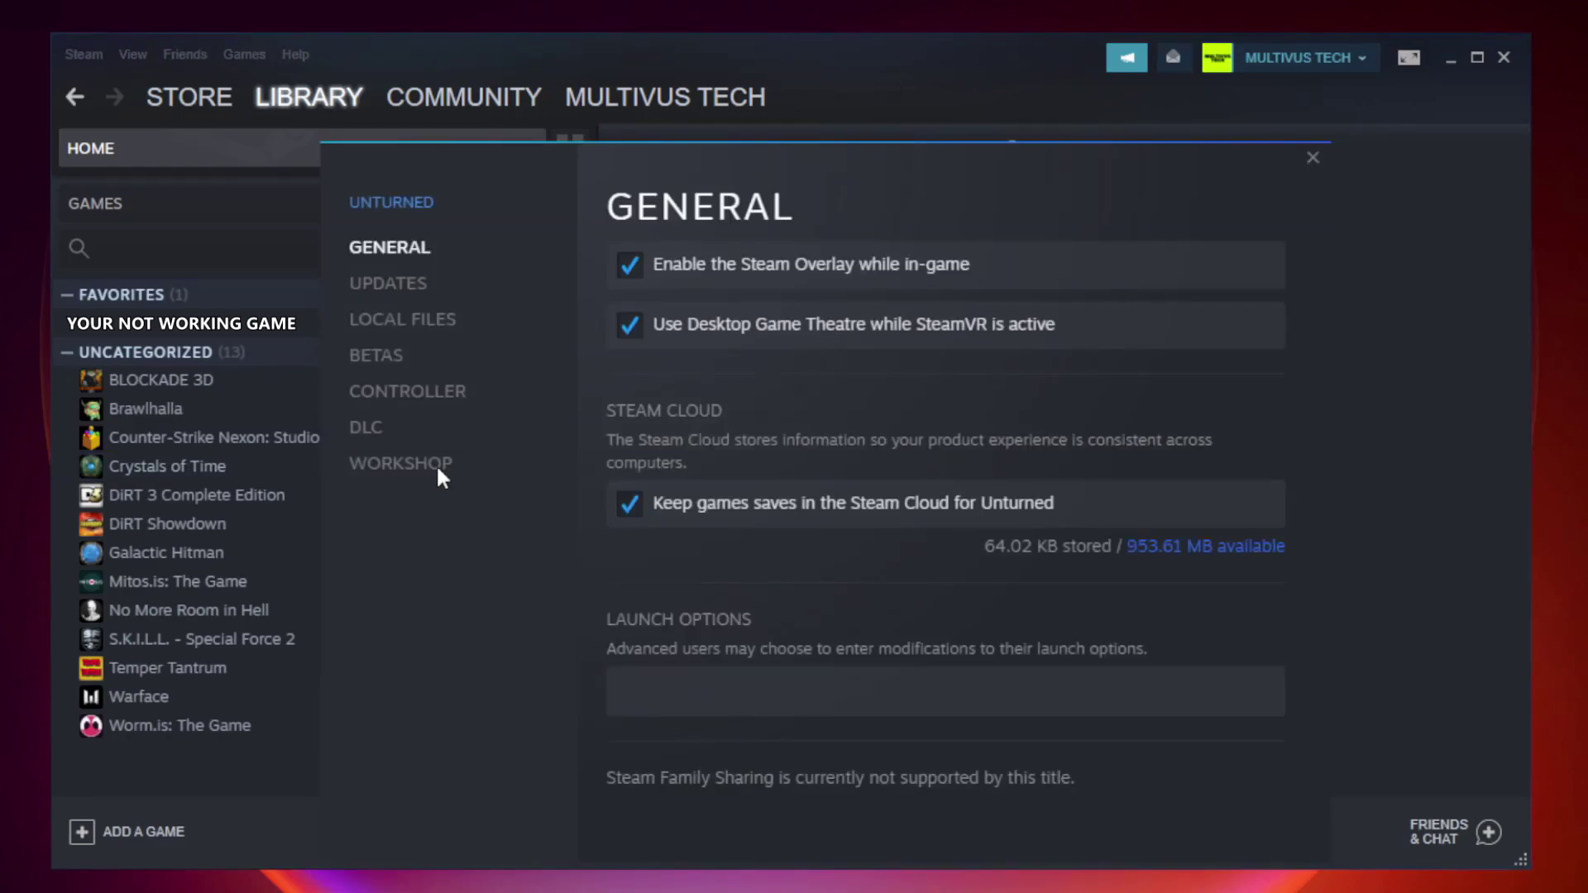
pyautogui.click(421, 327)
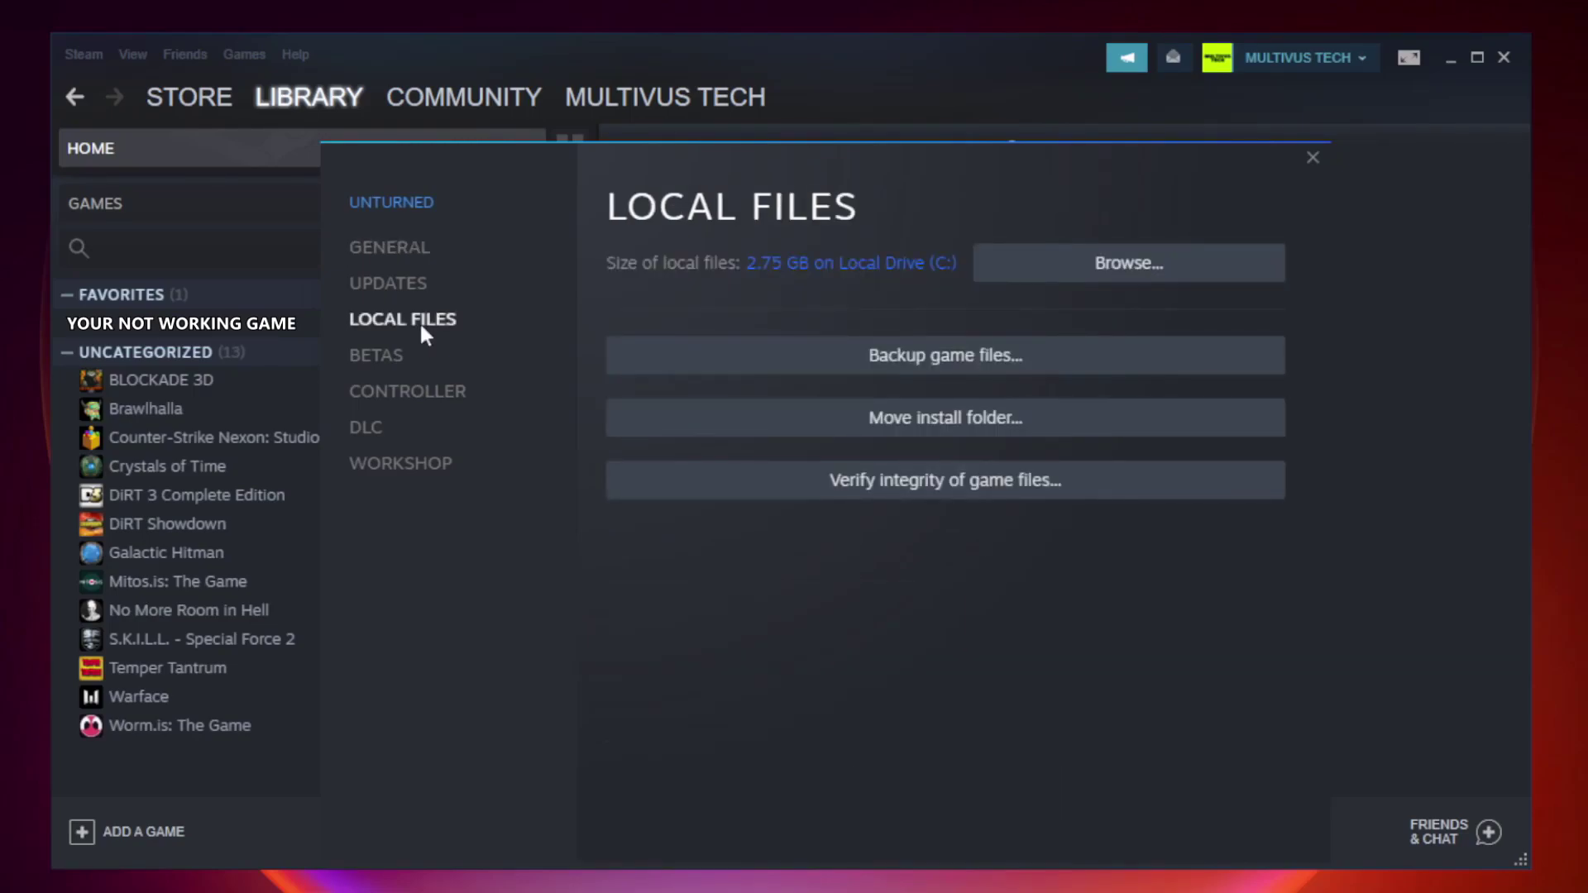
pyautogui.click(960, 492)
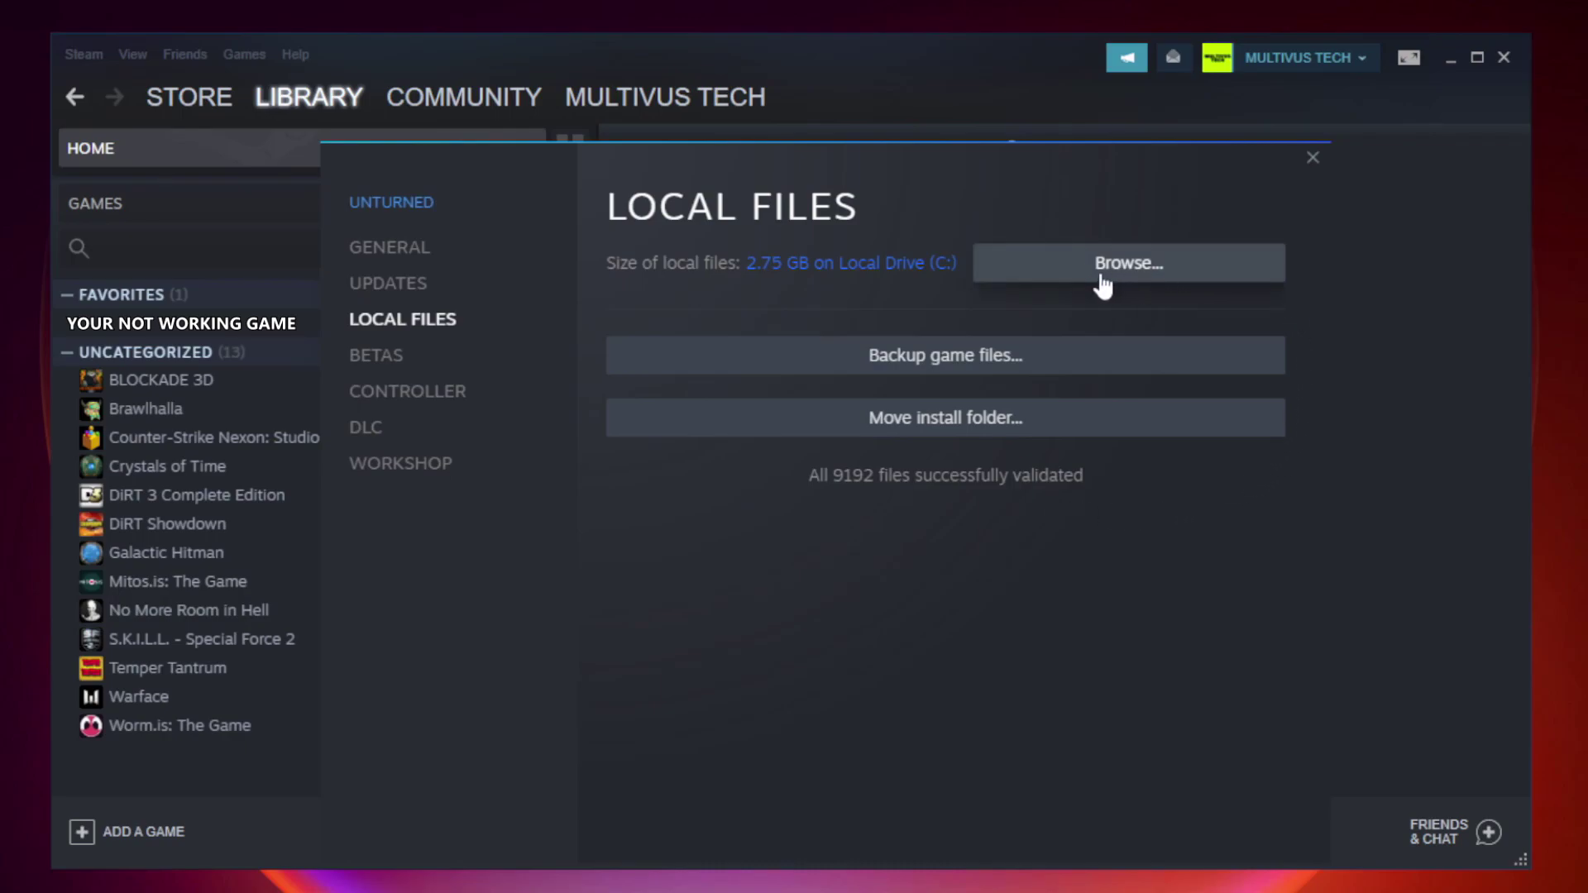
# Open the game's install folder and bring up the YOUR NOT WORKING GAME shortcut's Properties.
pyautogui.click(1134, 264)
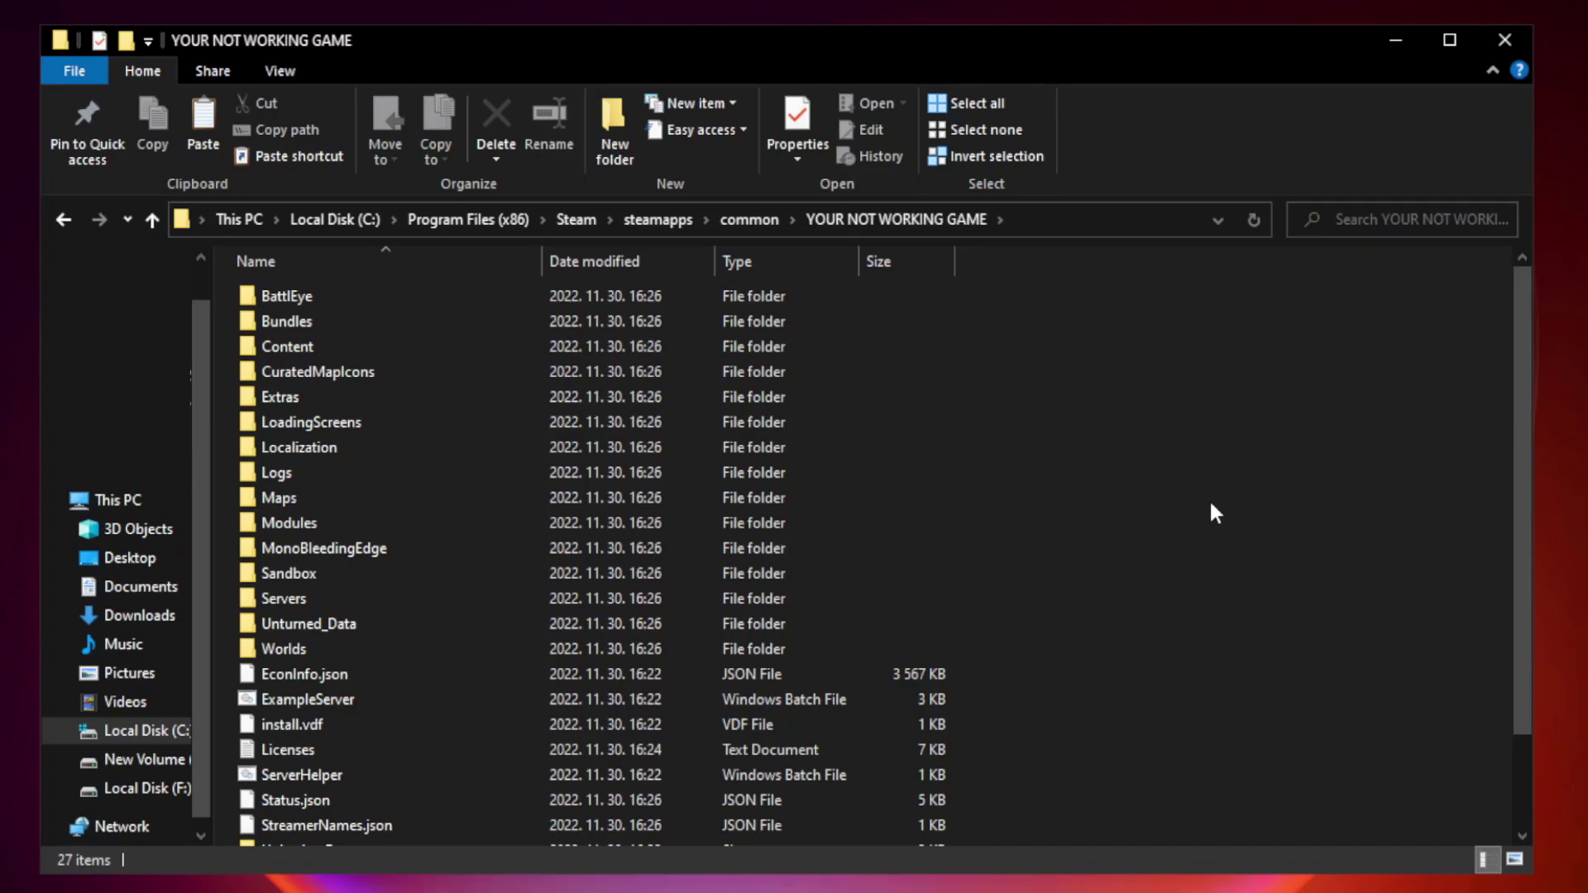
pyautogui.moveTo(1523, 433); pyautogui.dragTo(1525, 570)
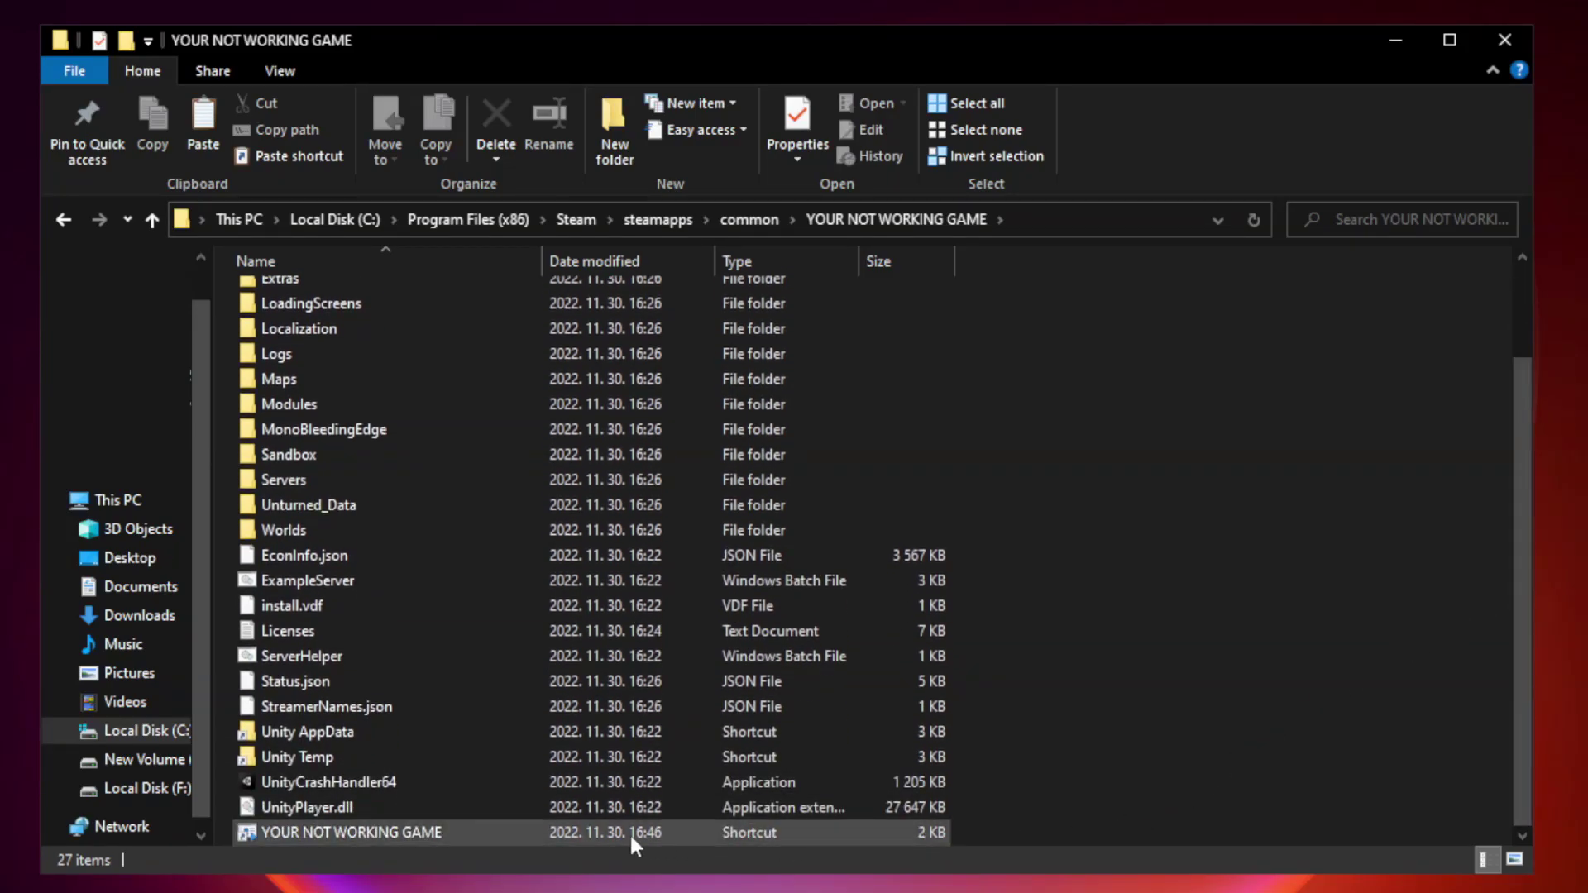
pyautogui.click(549, 832)
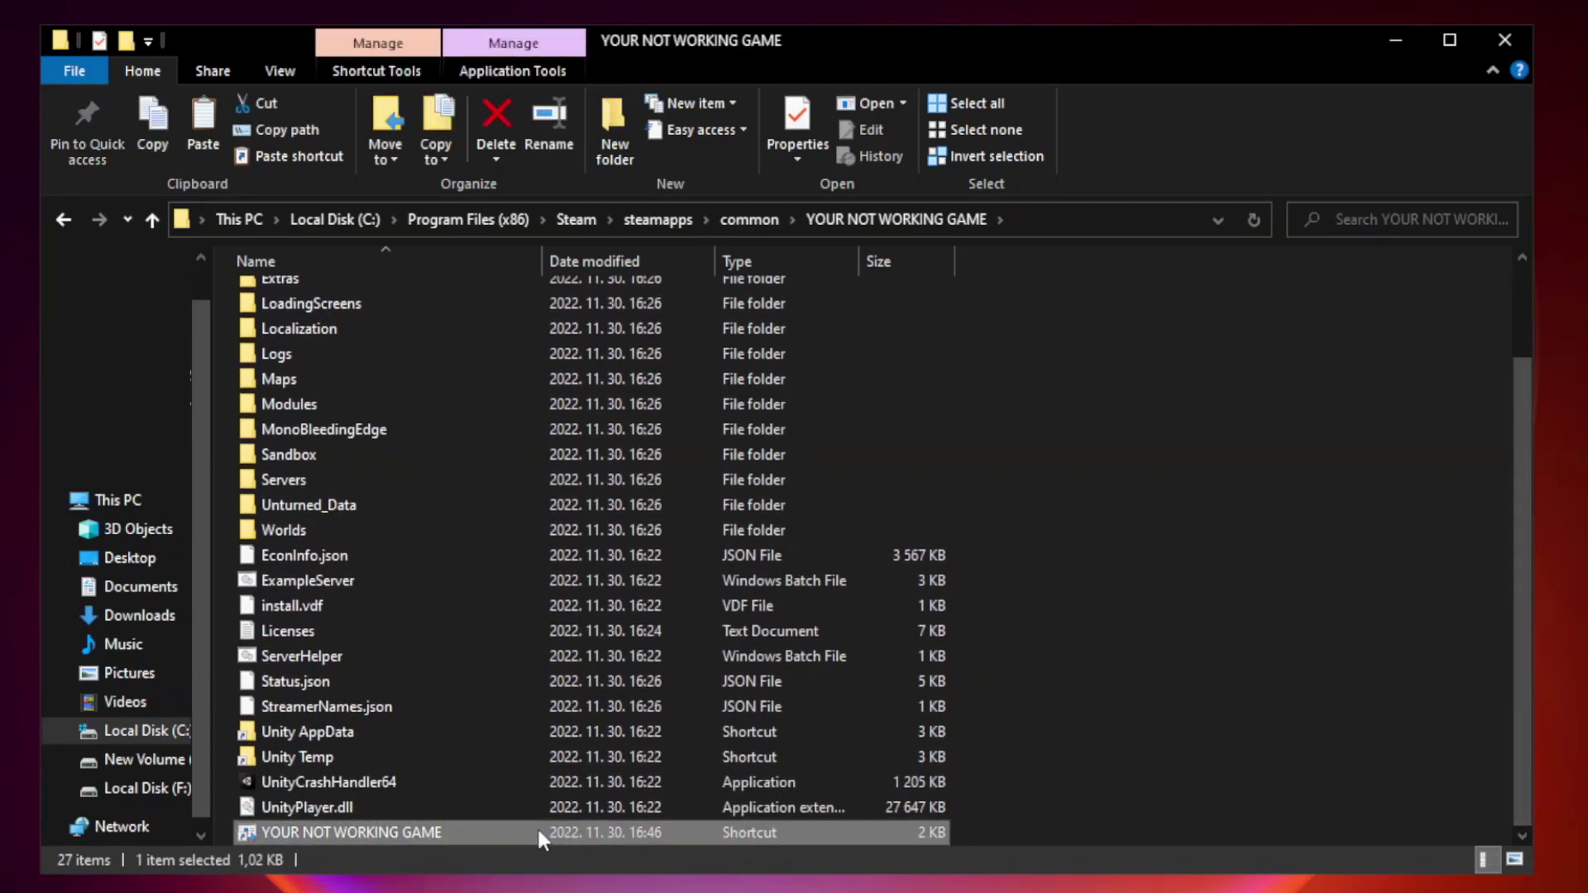
pyautogui.rightClick(539, 836)
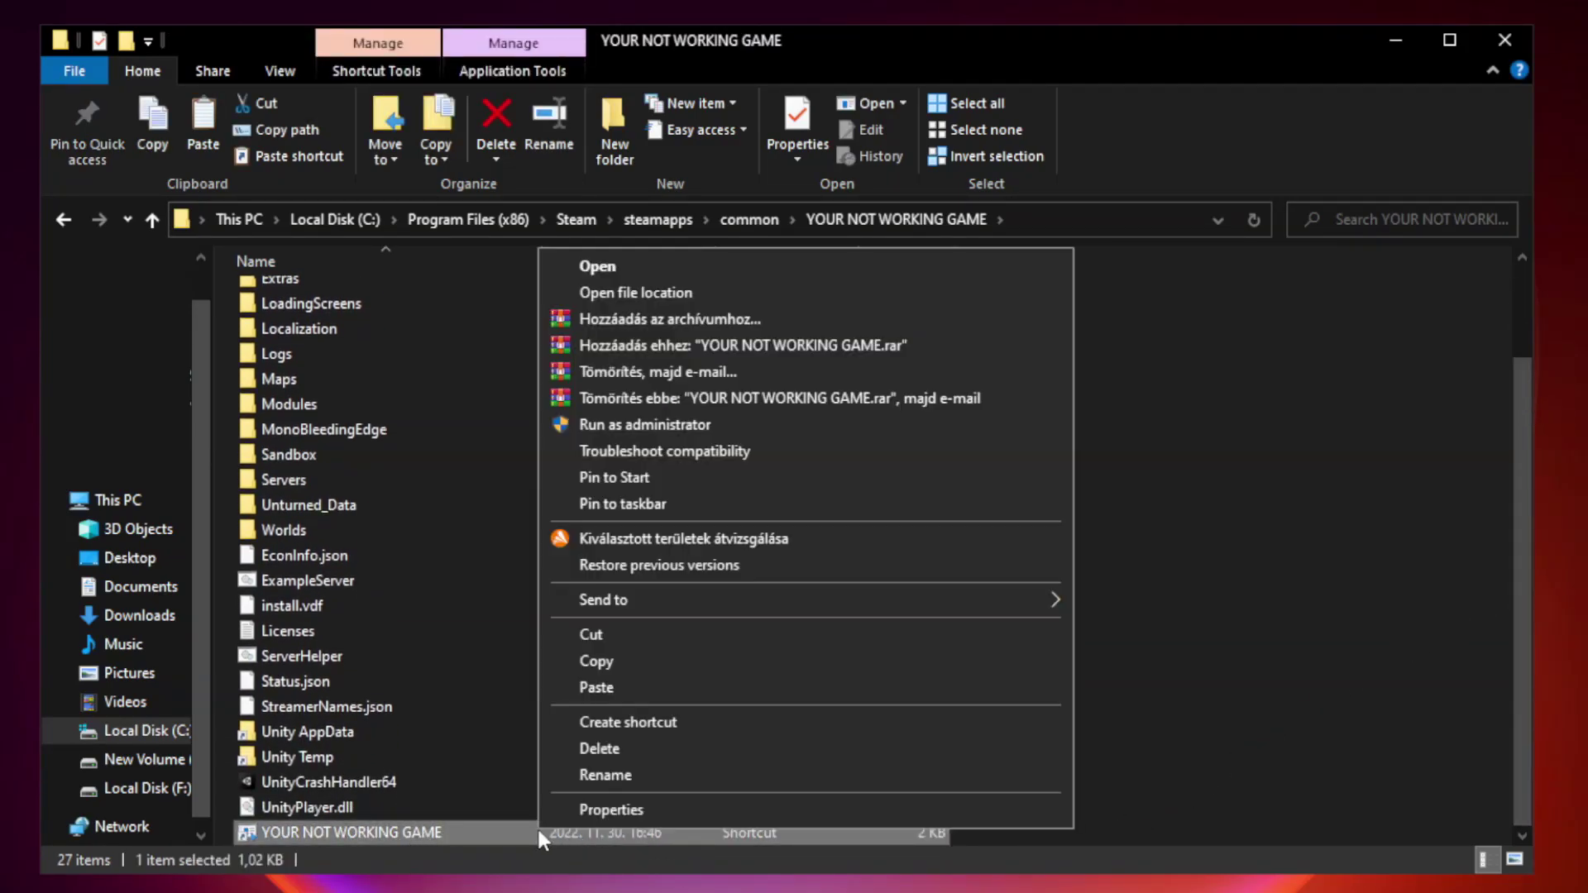
pyautogui.click(799, 810)
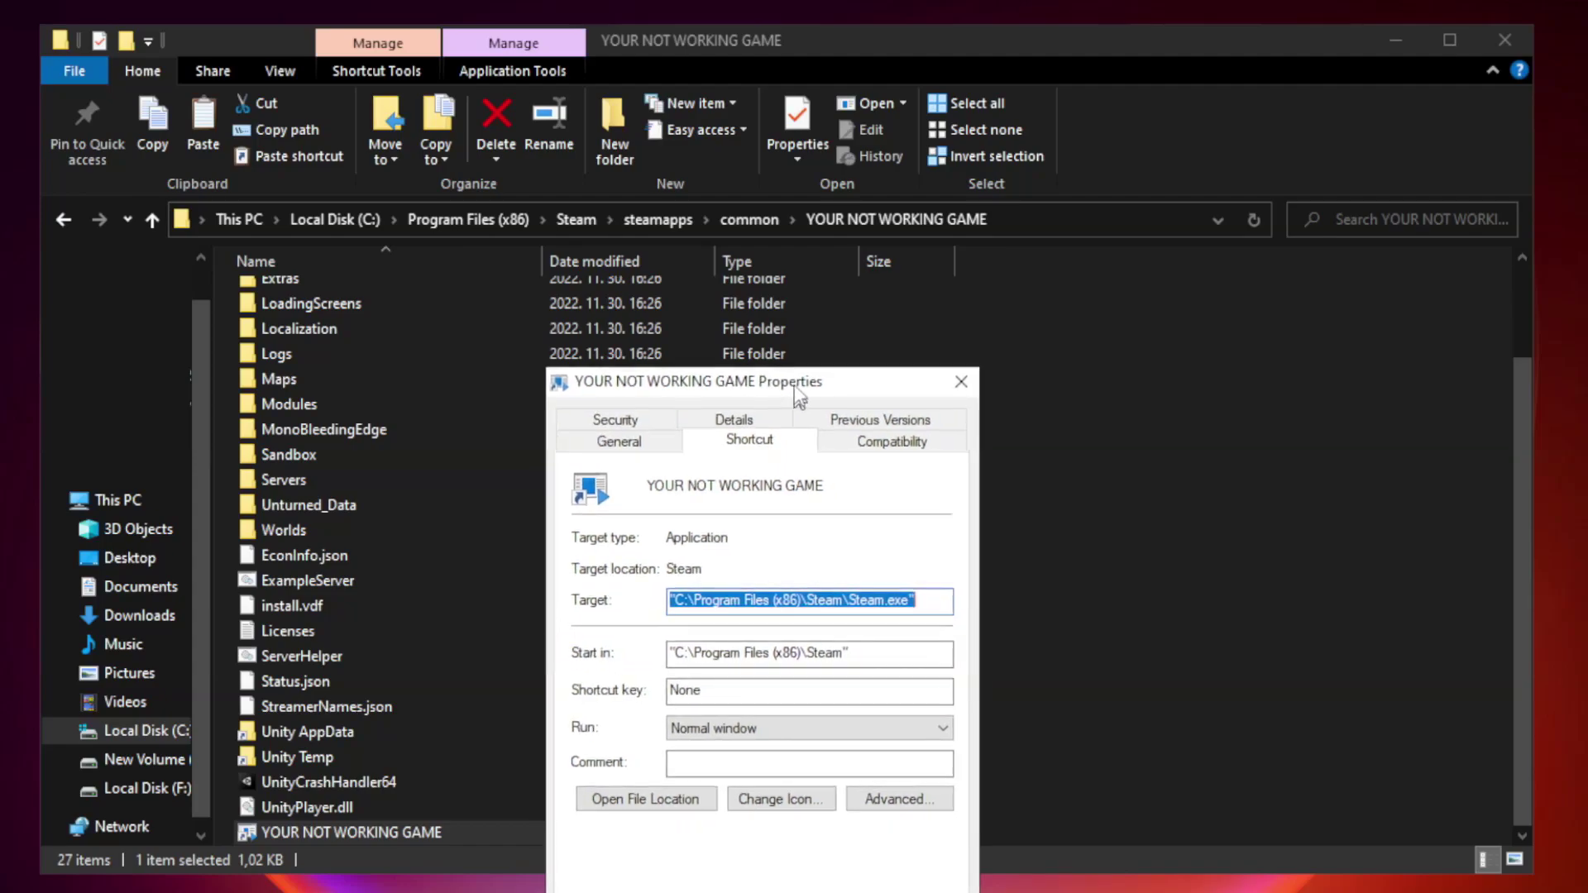
pyautogui.moveTo(790, 437); pyautogui.dragTo(788, 179)
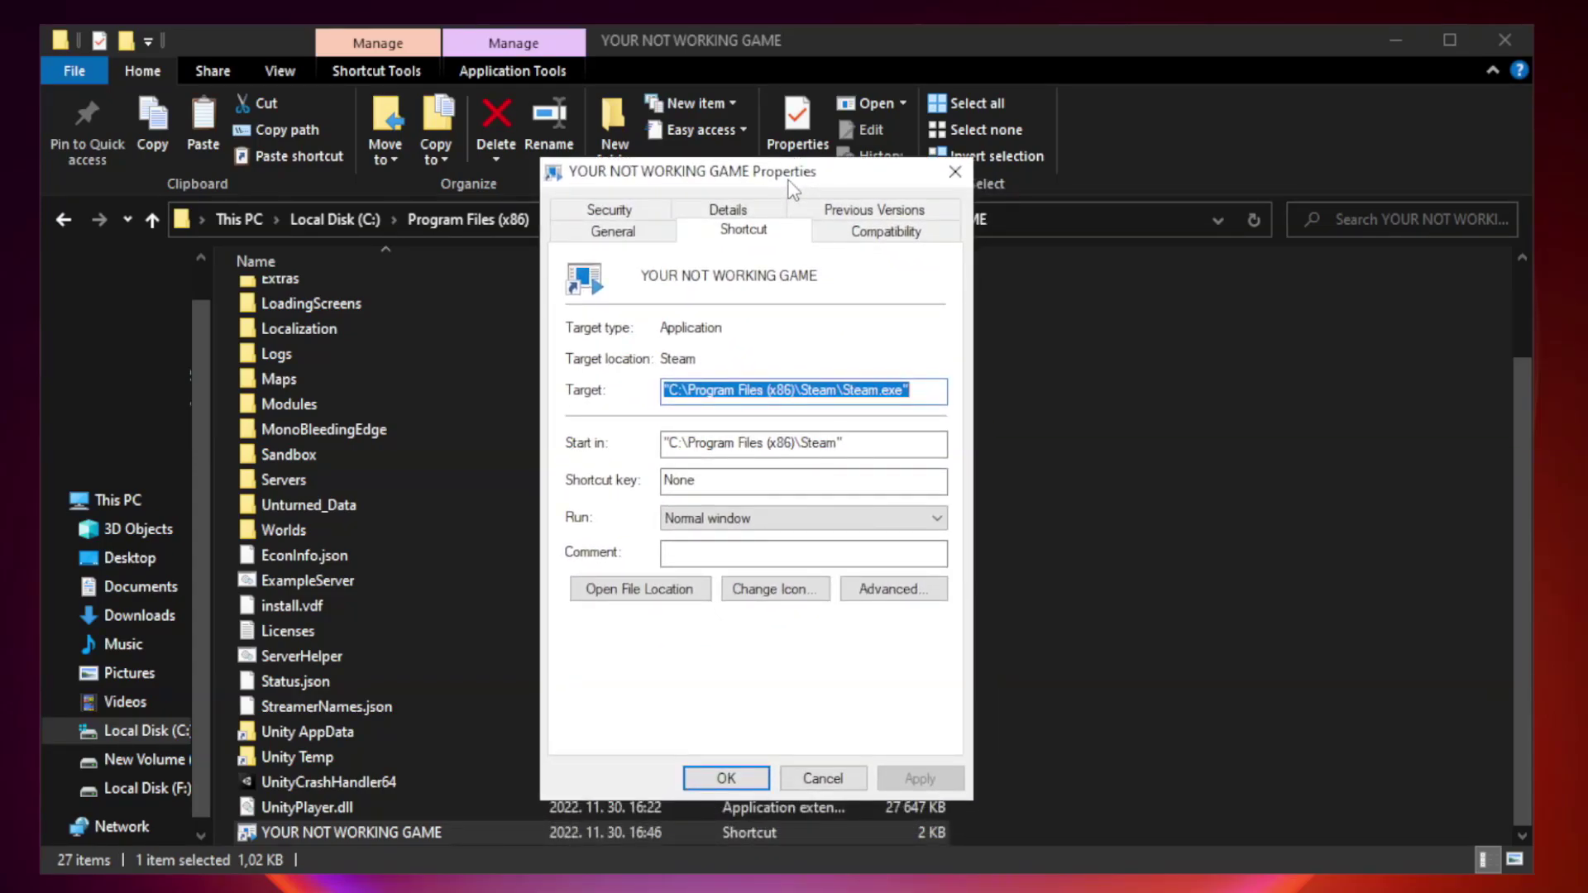
# Set the shortcut to Windows 8 compatibility mode, run as administrator, with fullscreen optimizations disabled.
pyautogui.click(880, 237)
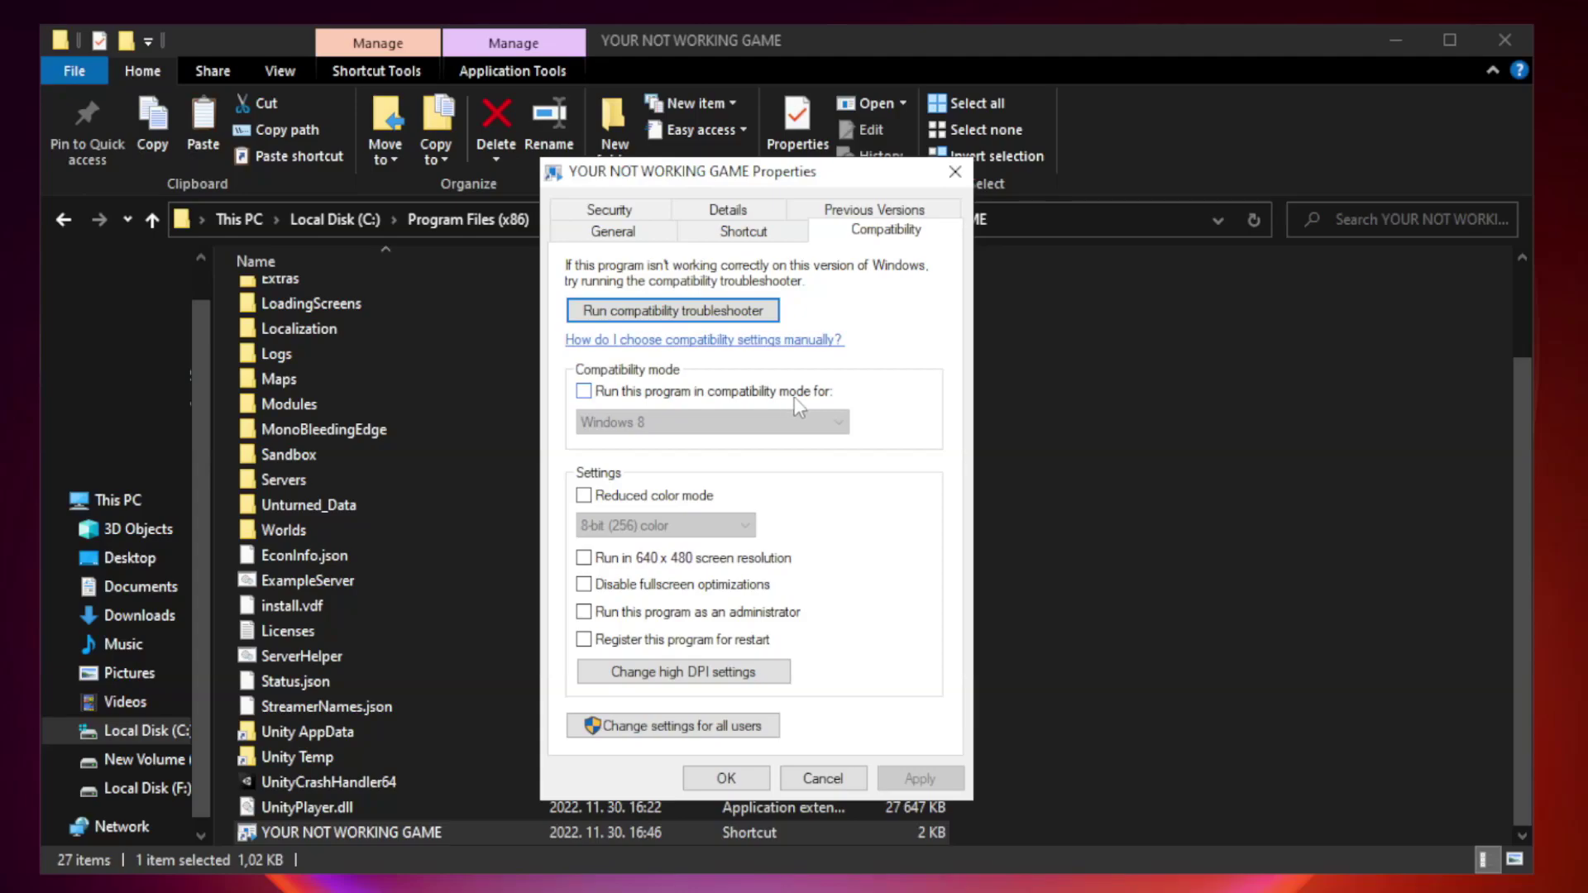
pyautogui.click(630, 394)
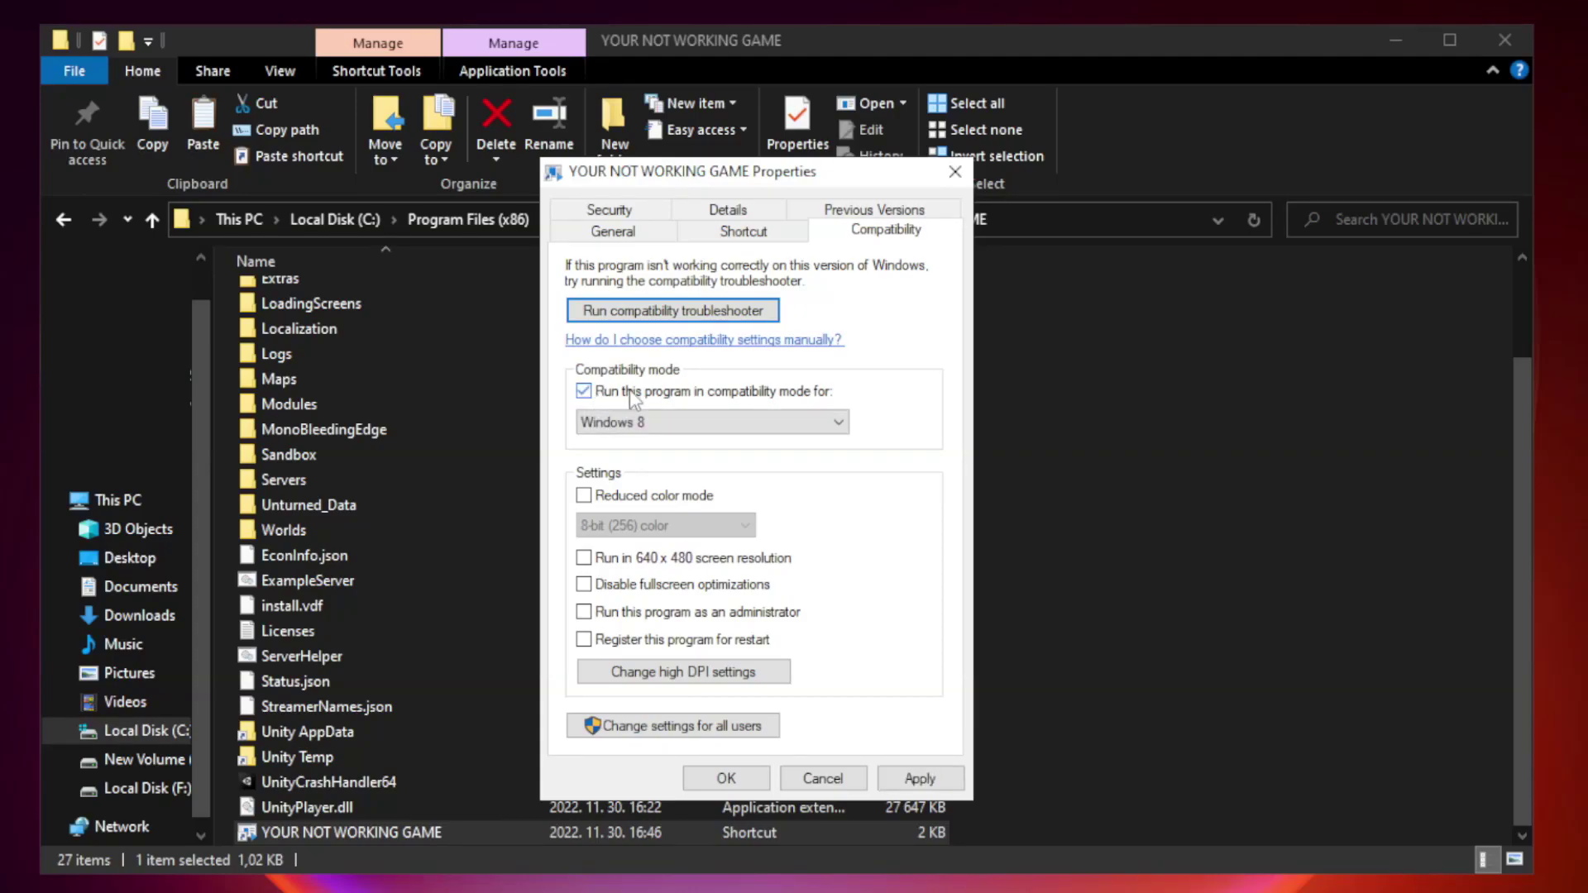
pyautogui.click(679, 420)
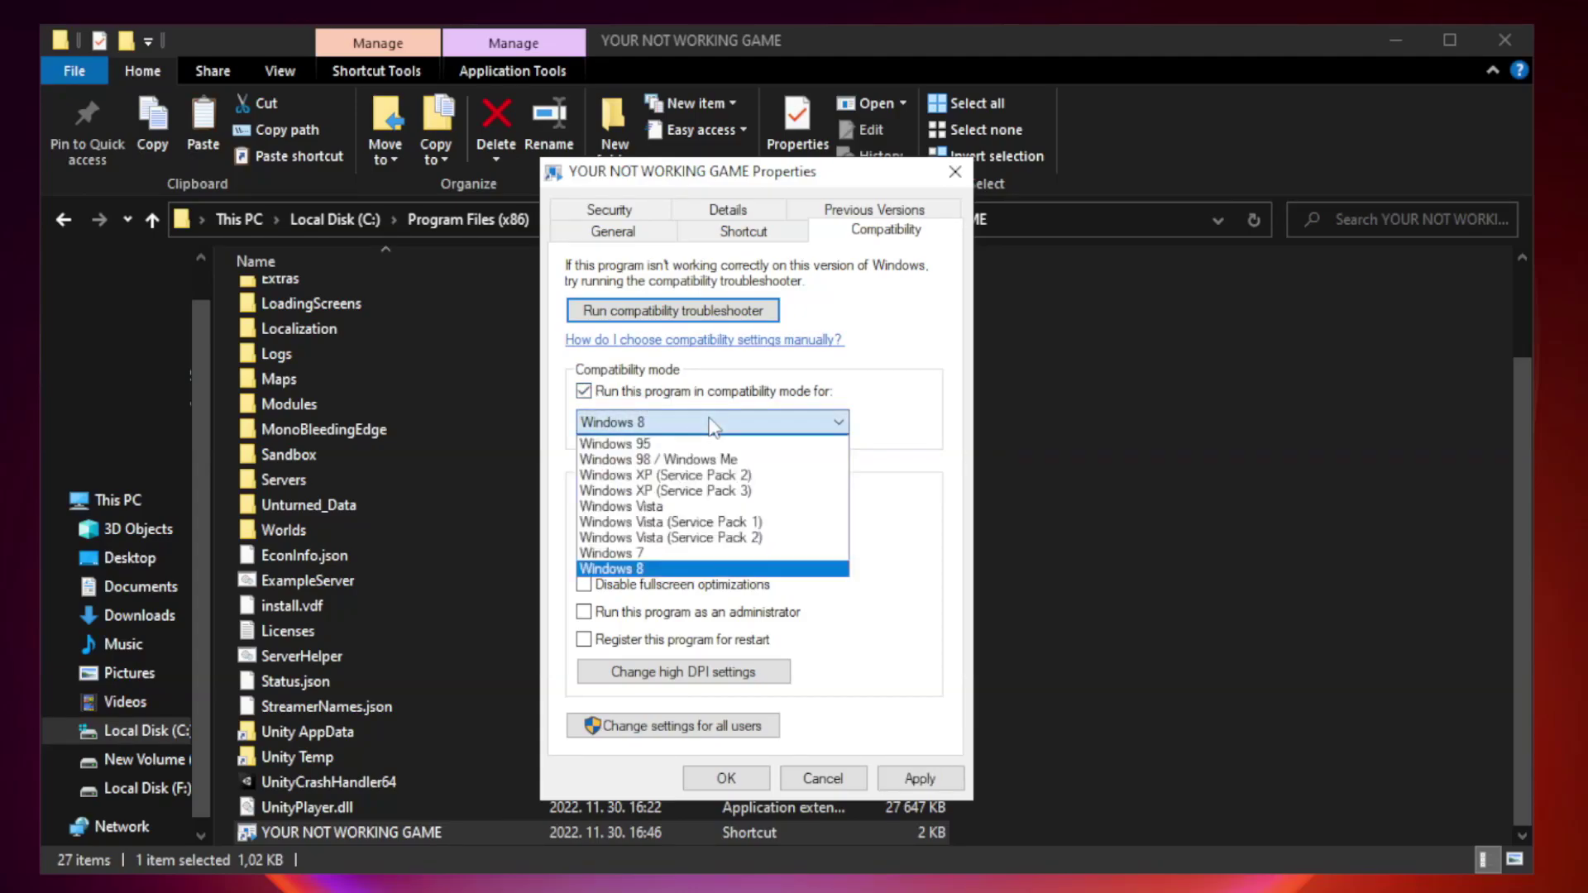
pyautogui.click(670, 568)
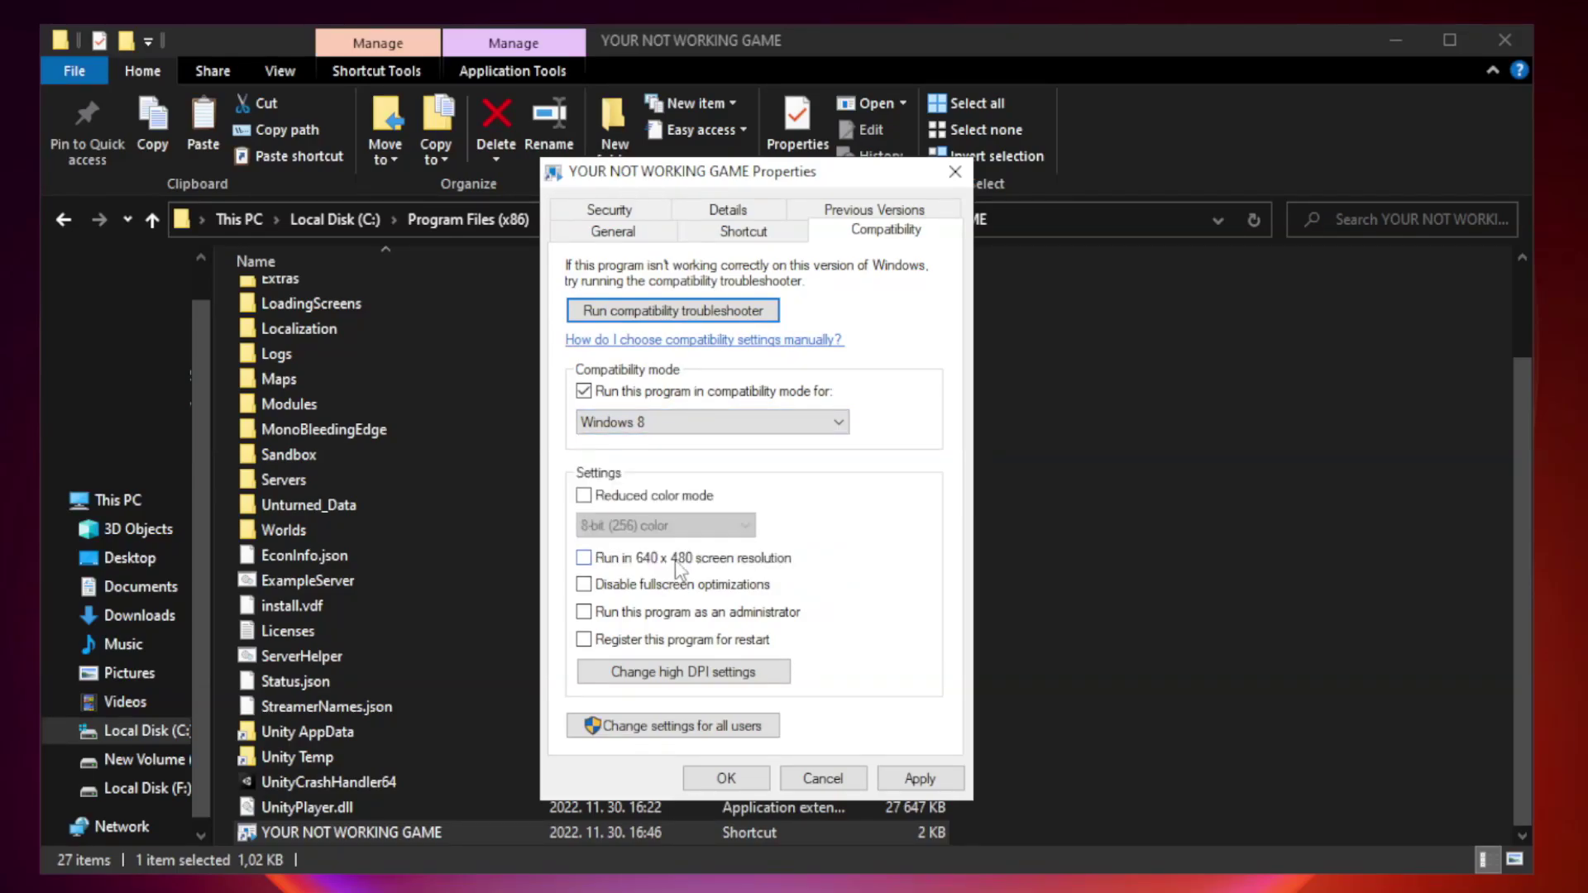
pyautogui.click(622, 592)
pyautogui.click(916, 781)
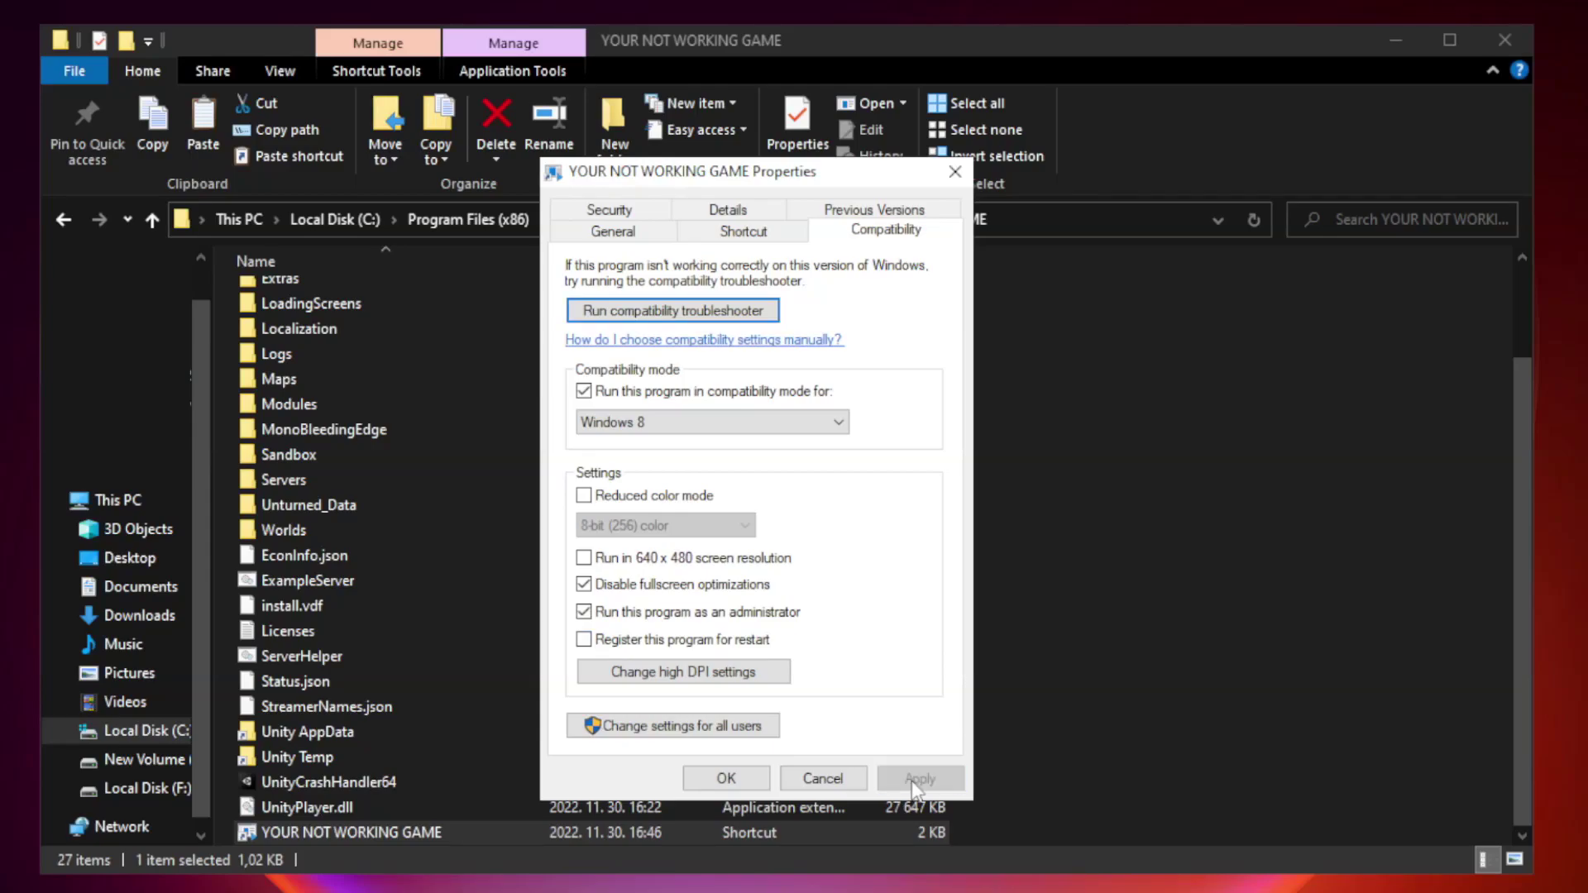
pyautogui.click(726, 779)
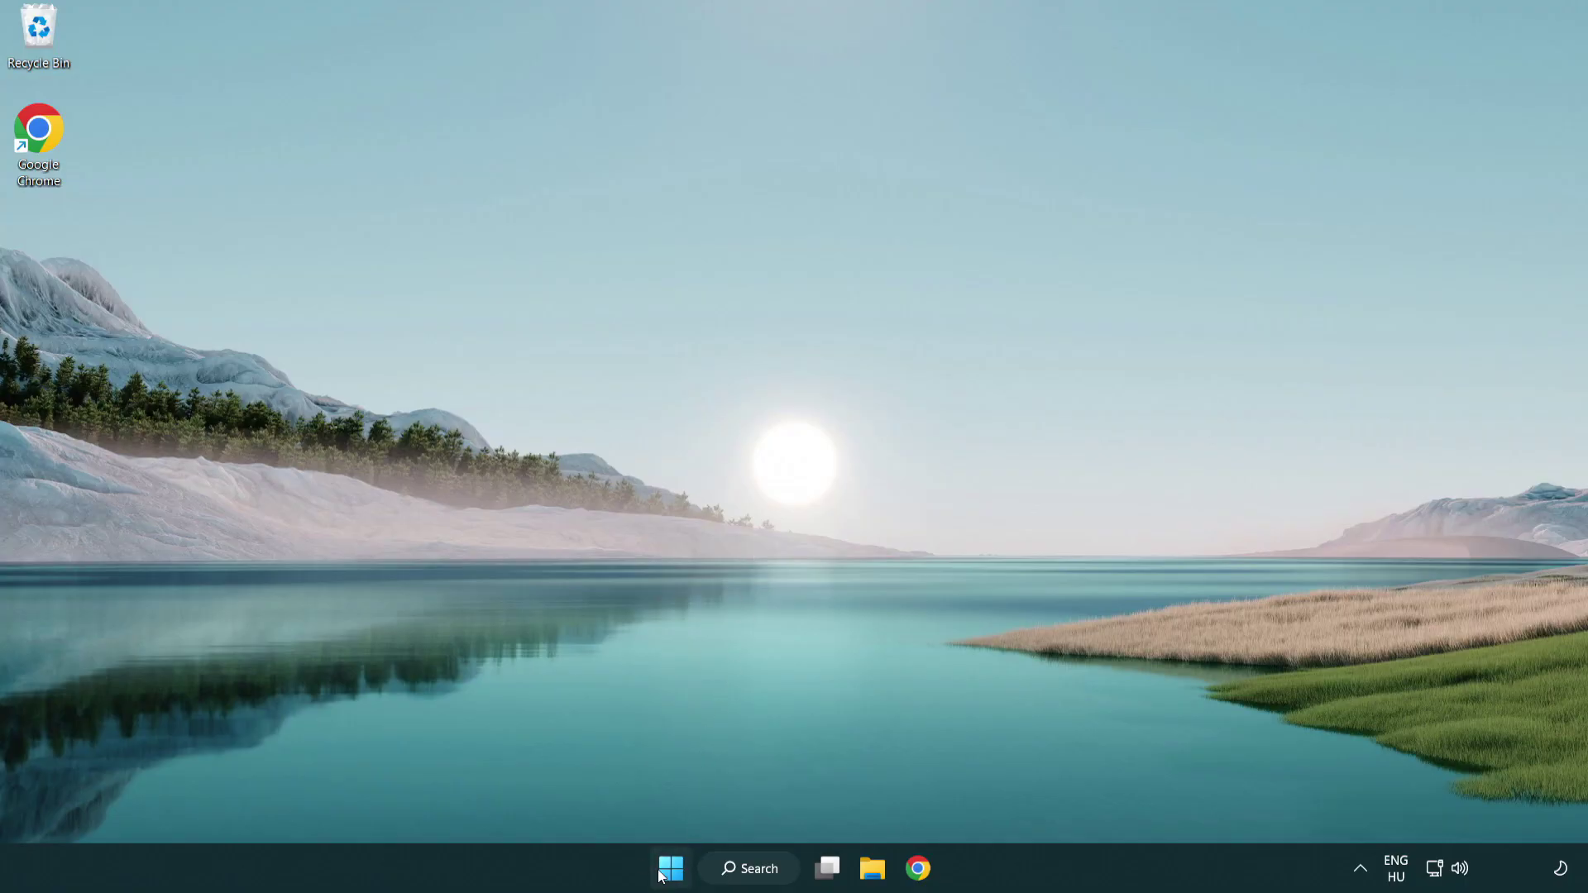
# Open Task Manager's Startup apps list from the Win+X menu.
pyautogui.rightClick(672, 873)
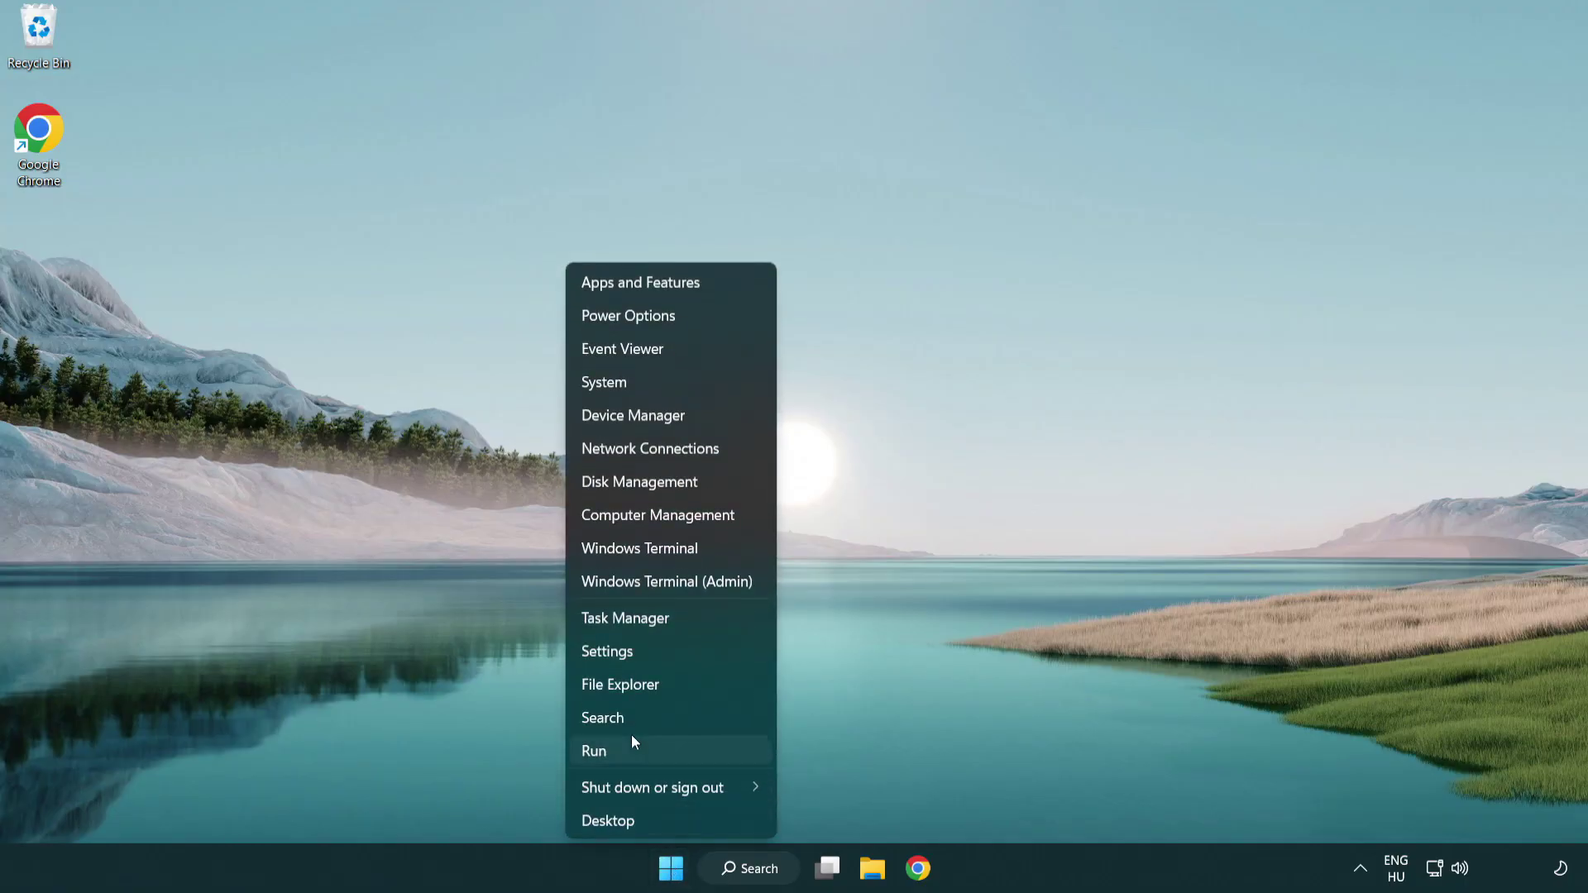
pyautogui.click(702, 625)
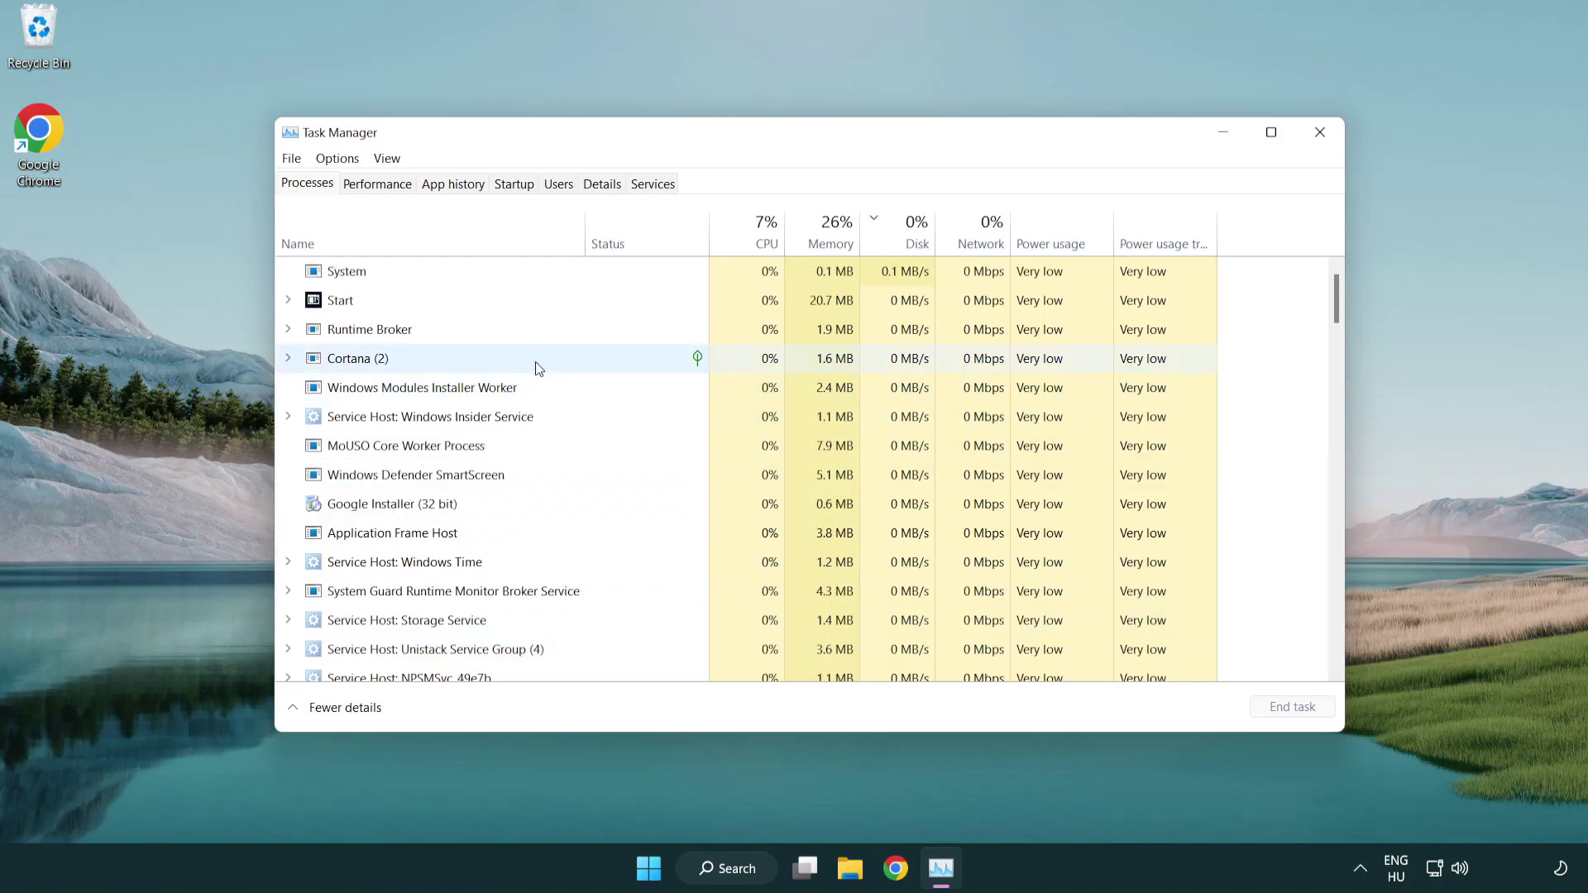
pyautogui.click(514, 185)
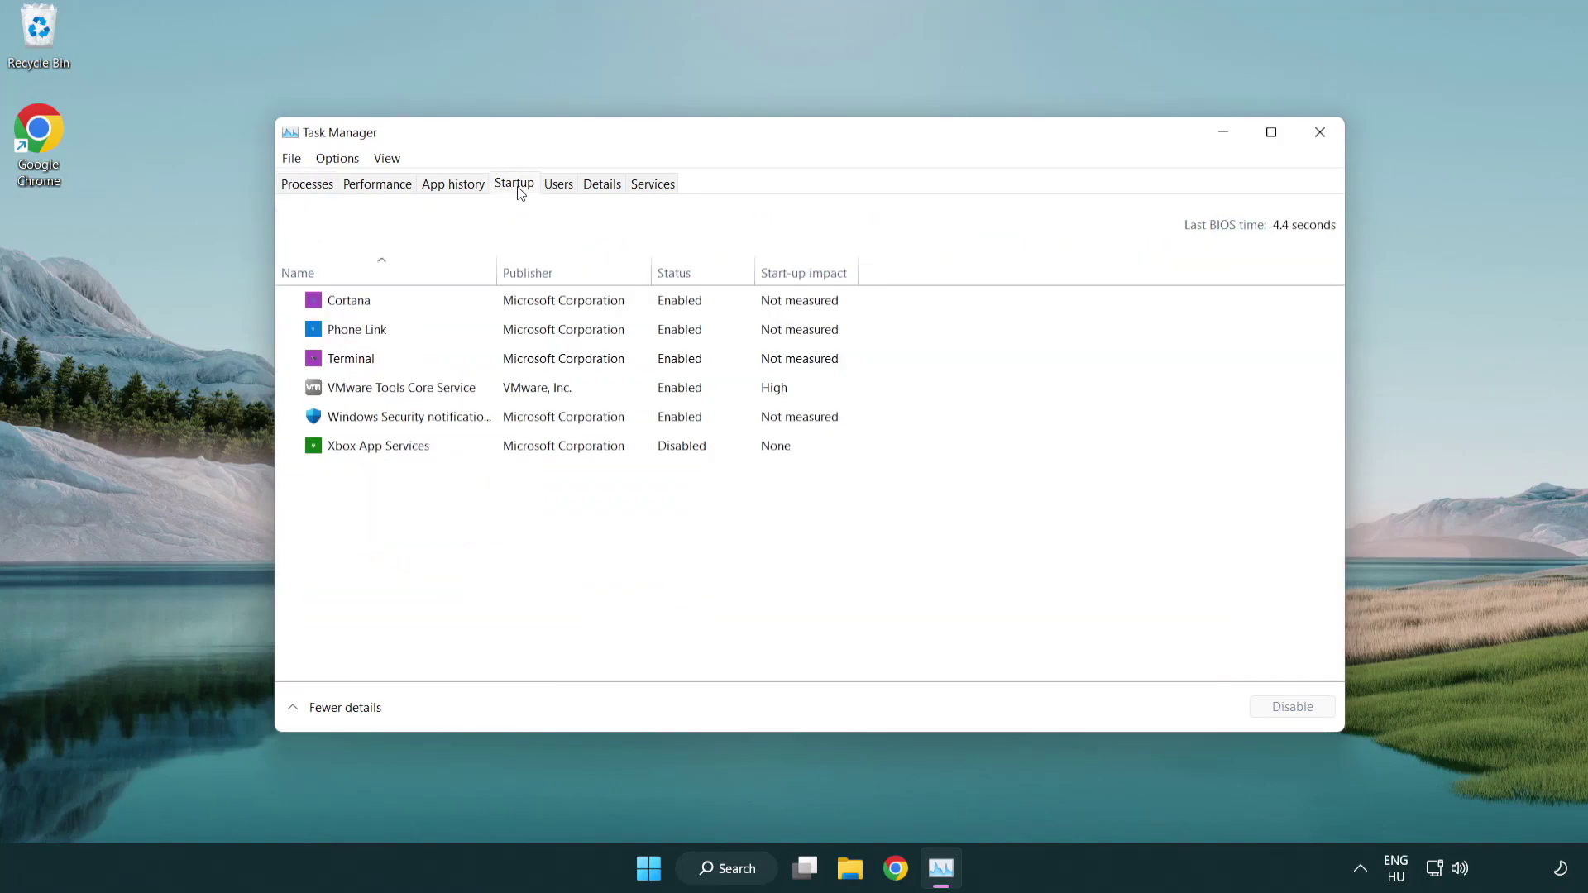
# Disable Terminal, Phone Link, Cortana and Windows Security notifications at startup.
pyautogui.click(519, 362)
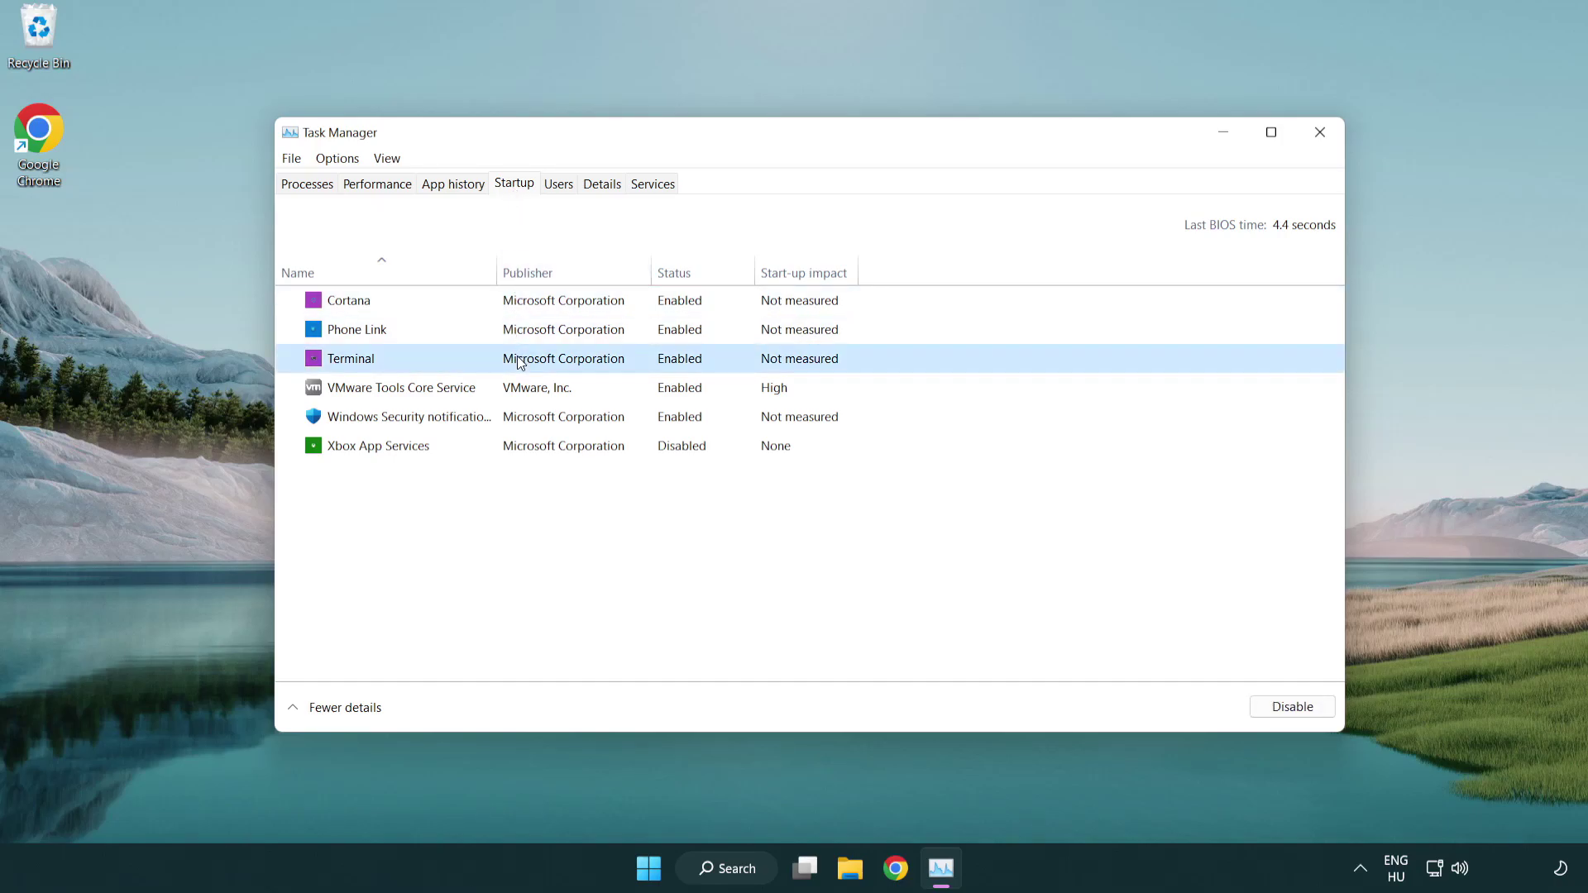
pyautogui.click(1290, 706)
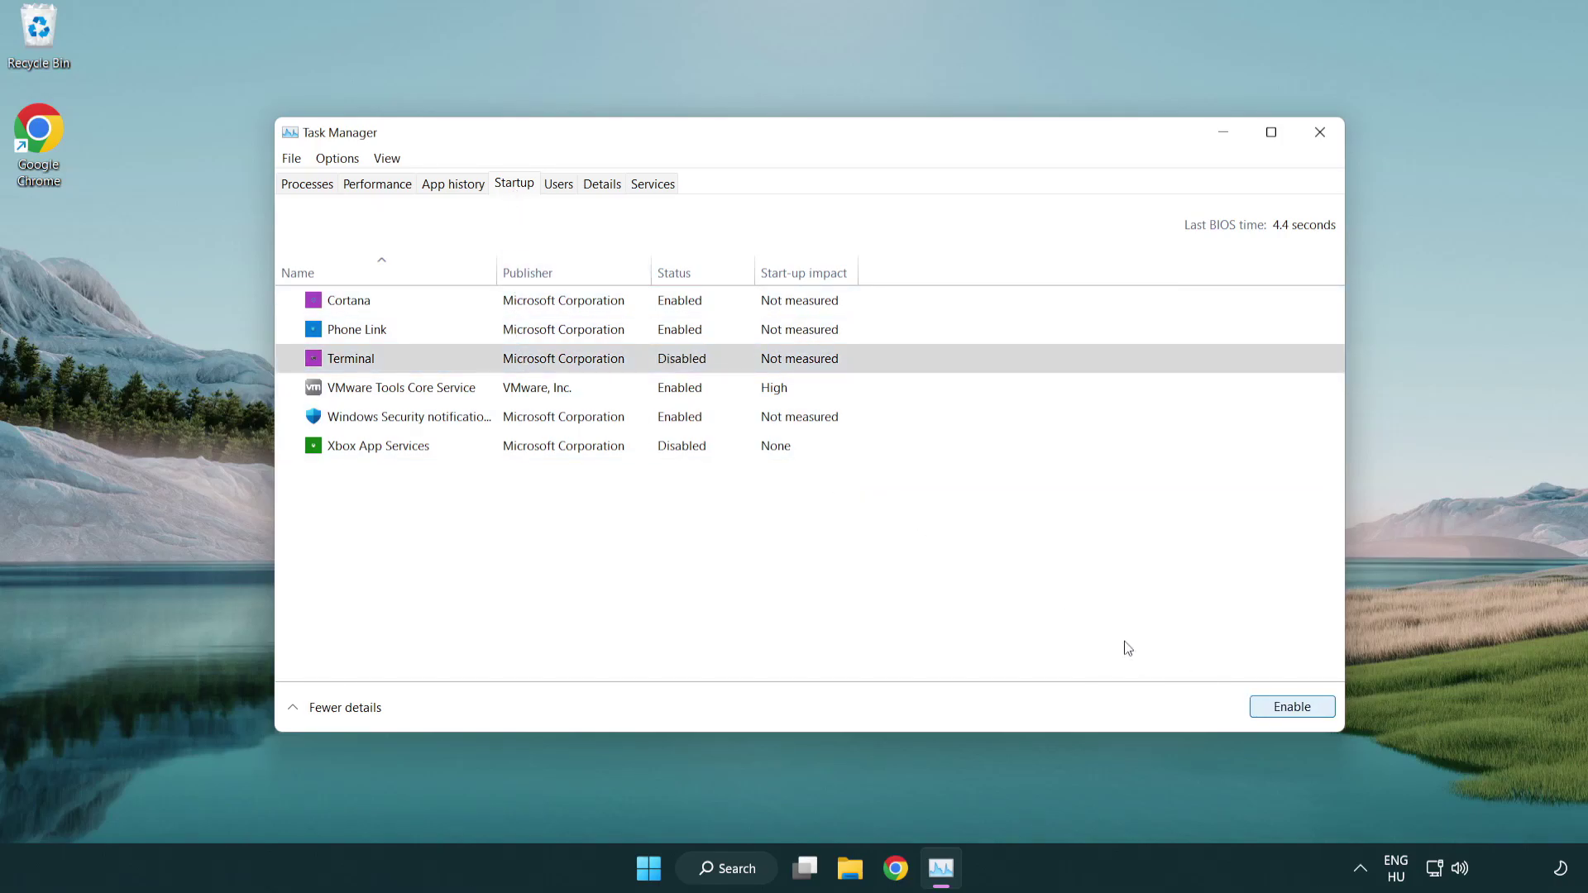
pyautogui.click(662, 332)
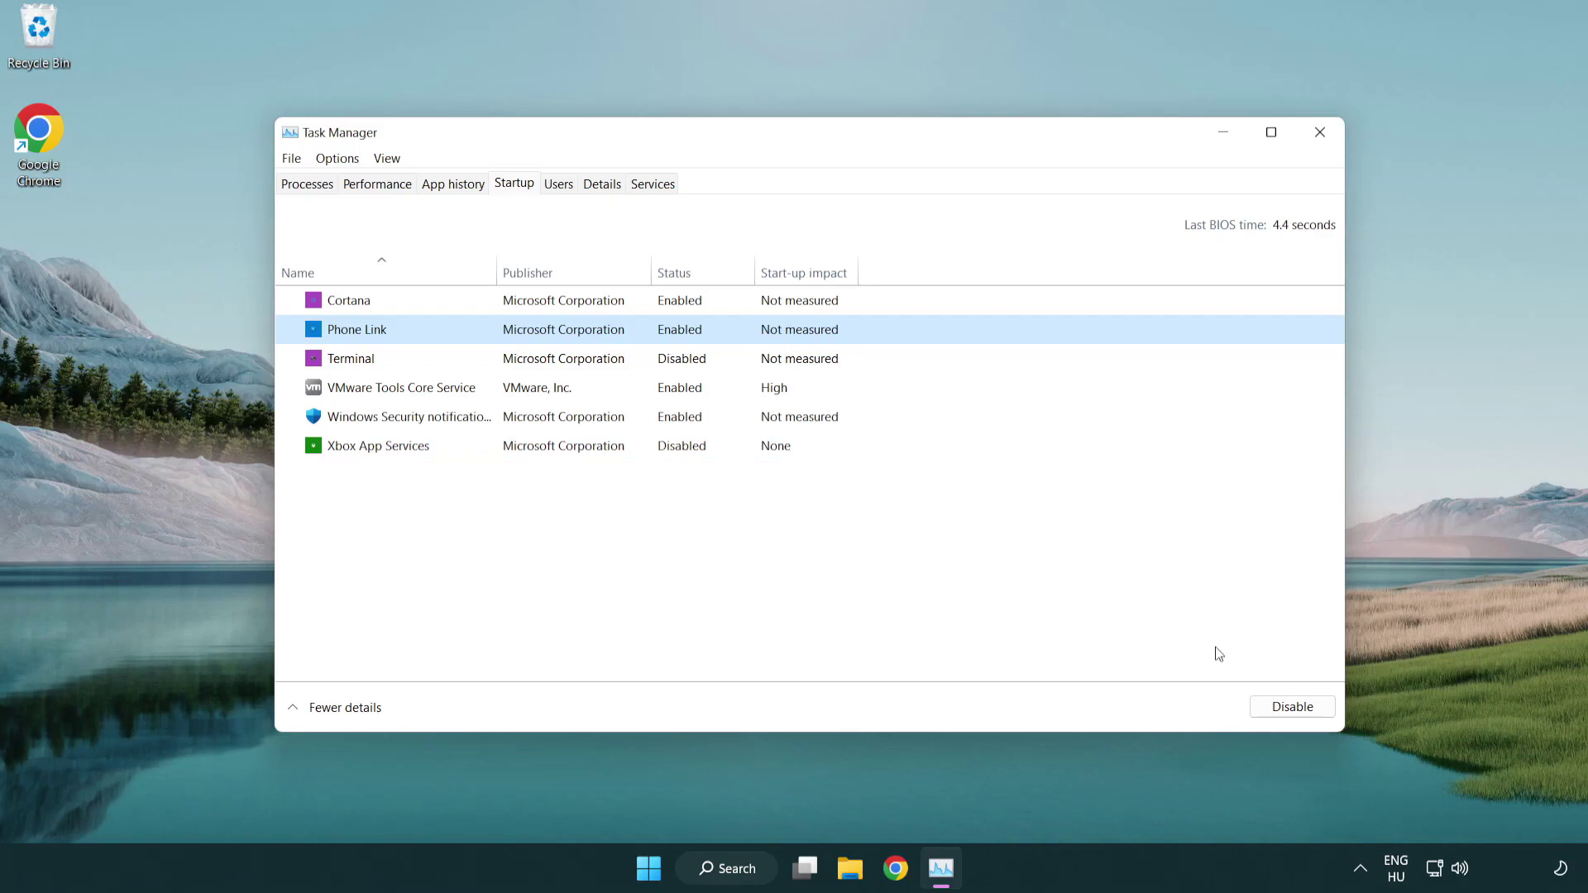
pyautogui.click(1288, 707)
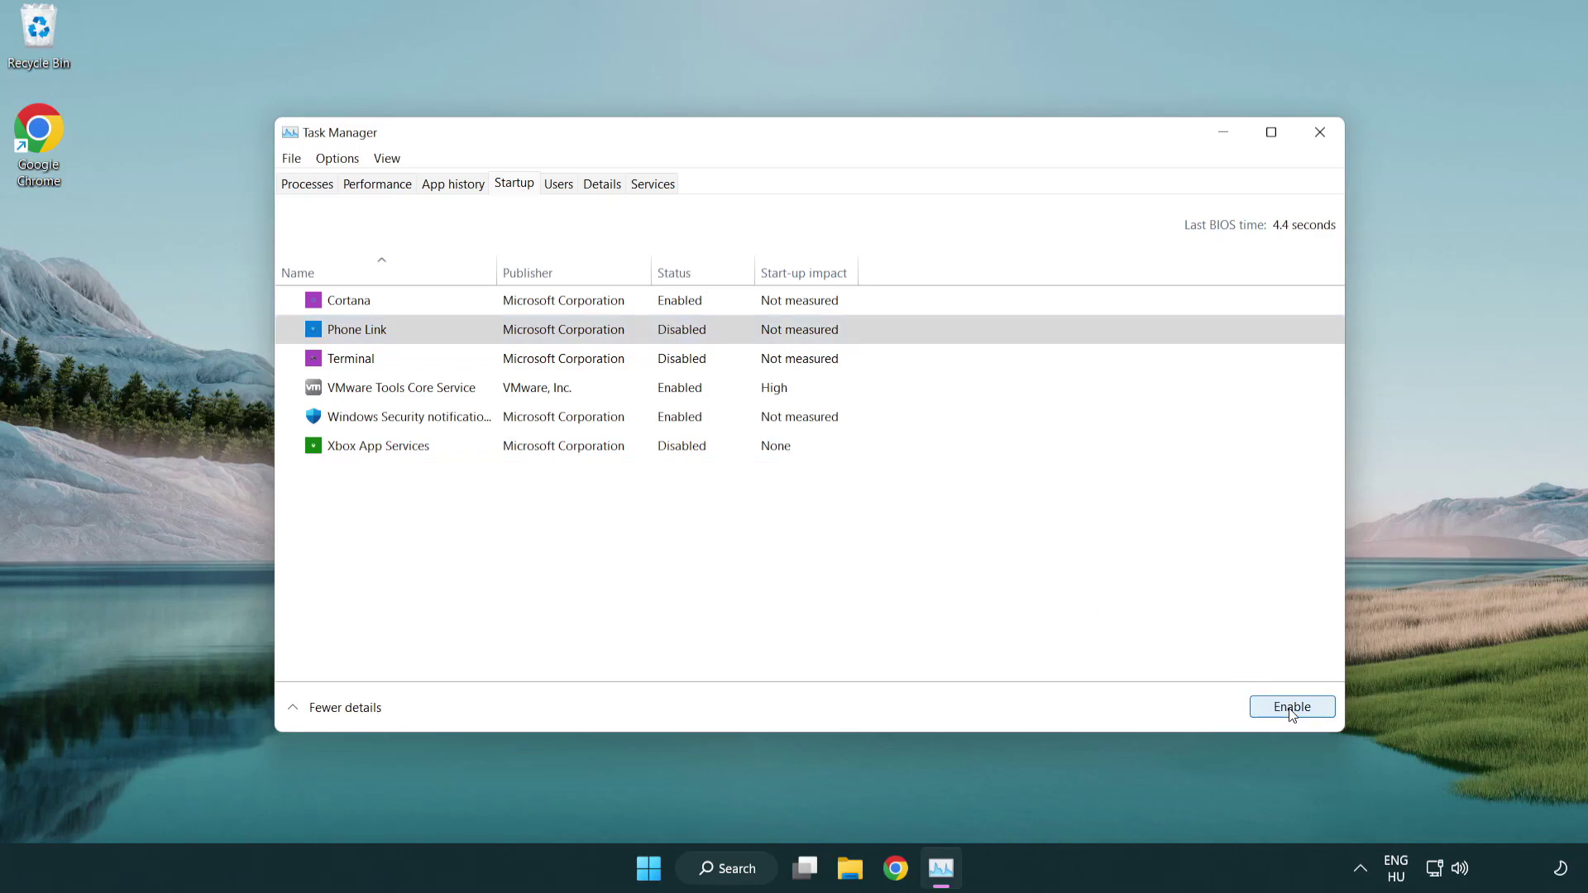
pyautogui.click(567, 309)
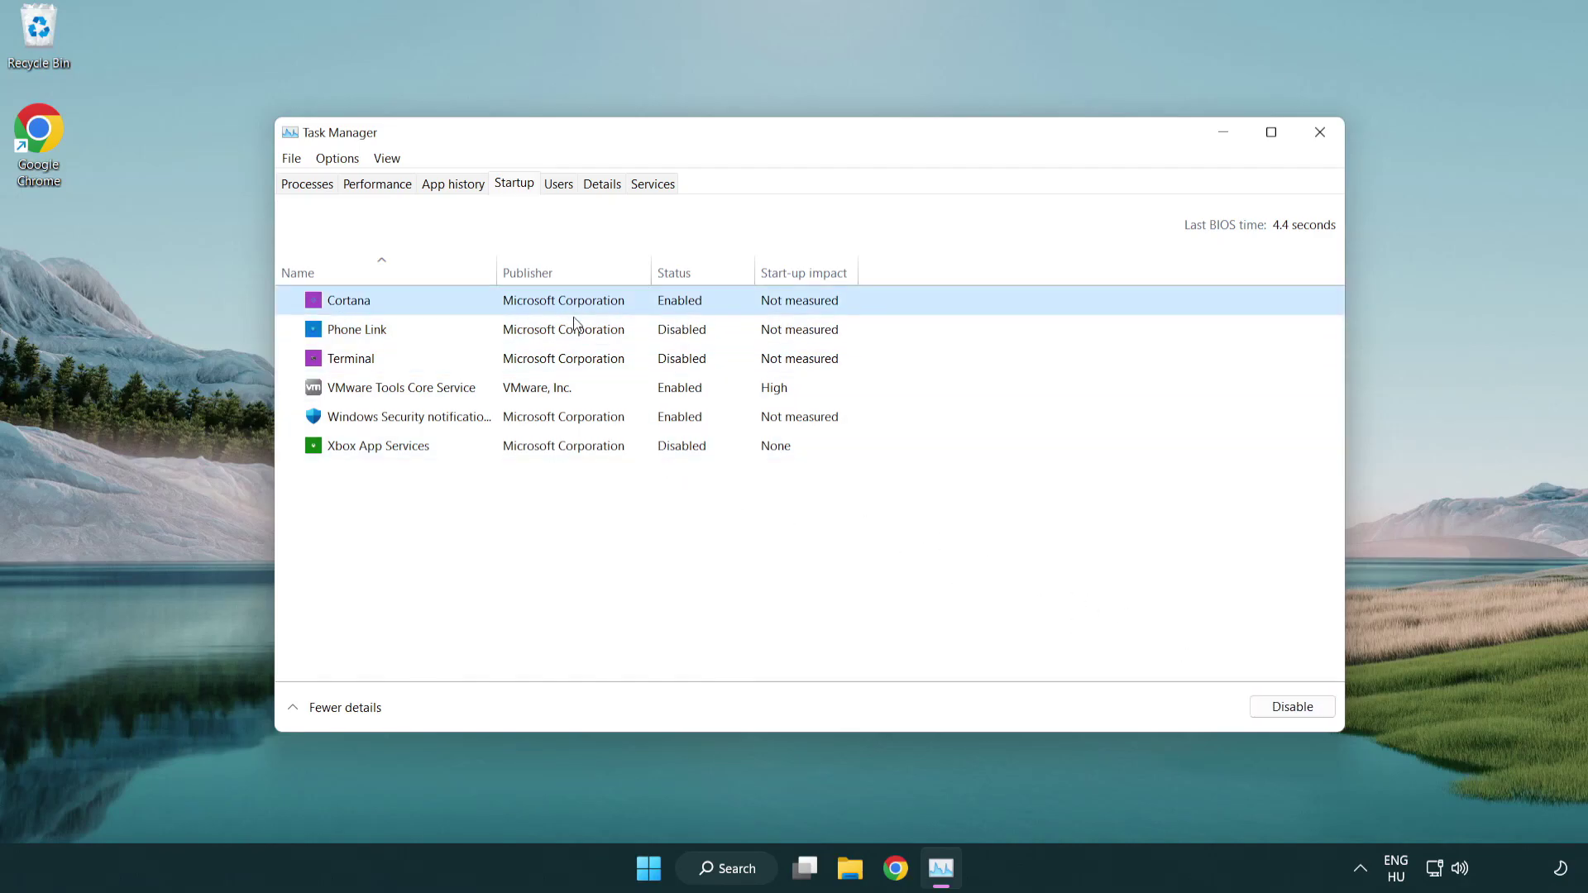
pyautogui.click(1261, 705)
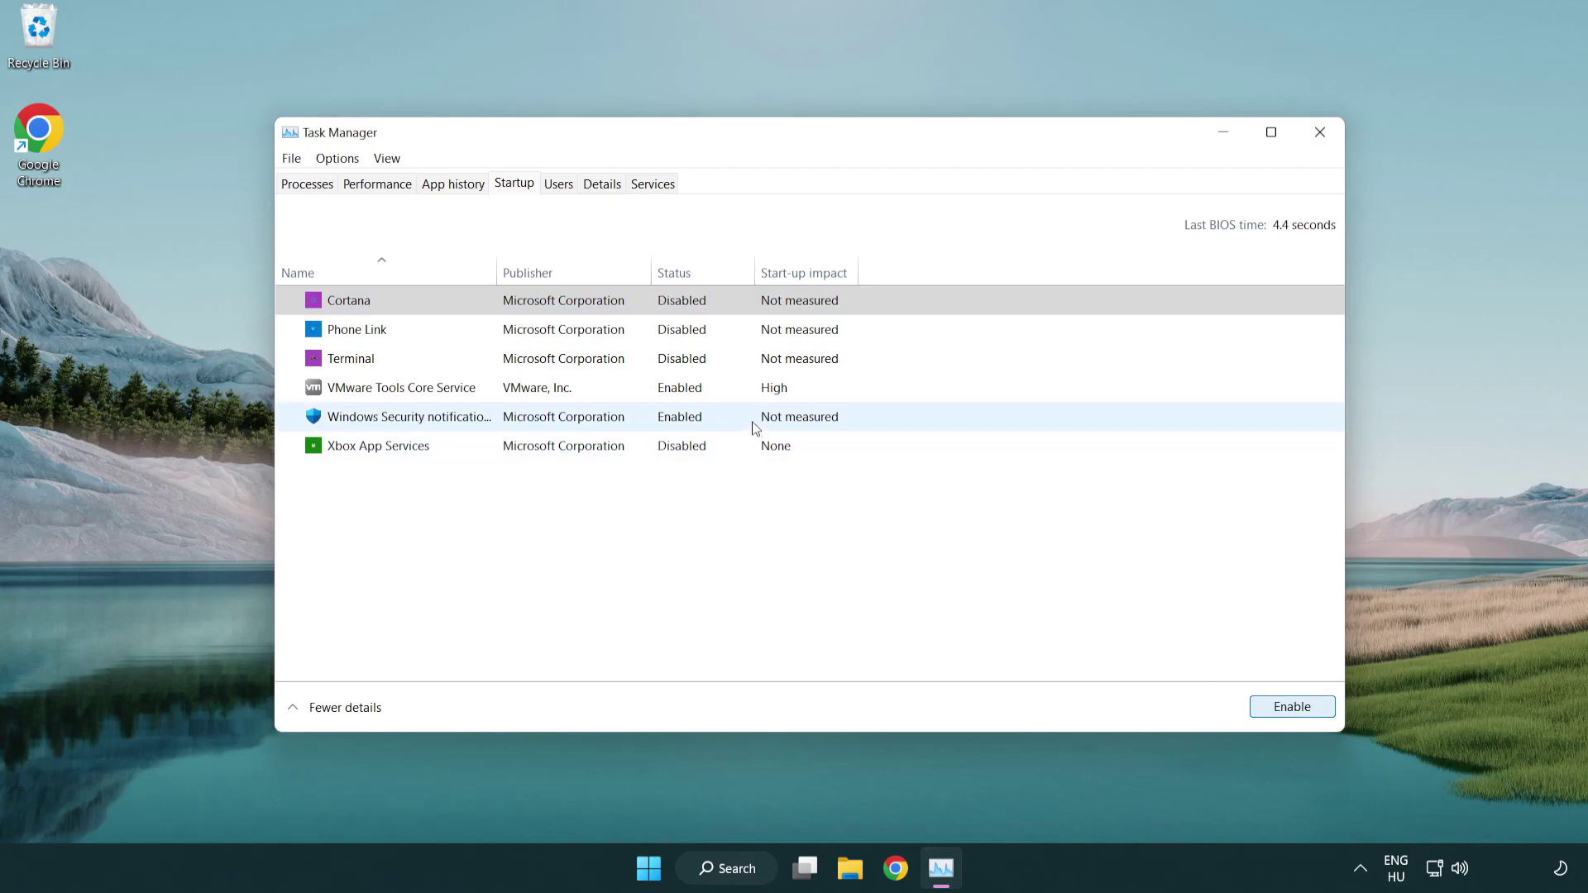
pyautogui.click(754, 427)
pyautogui.click(1252, 704)
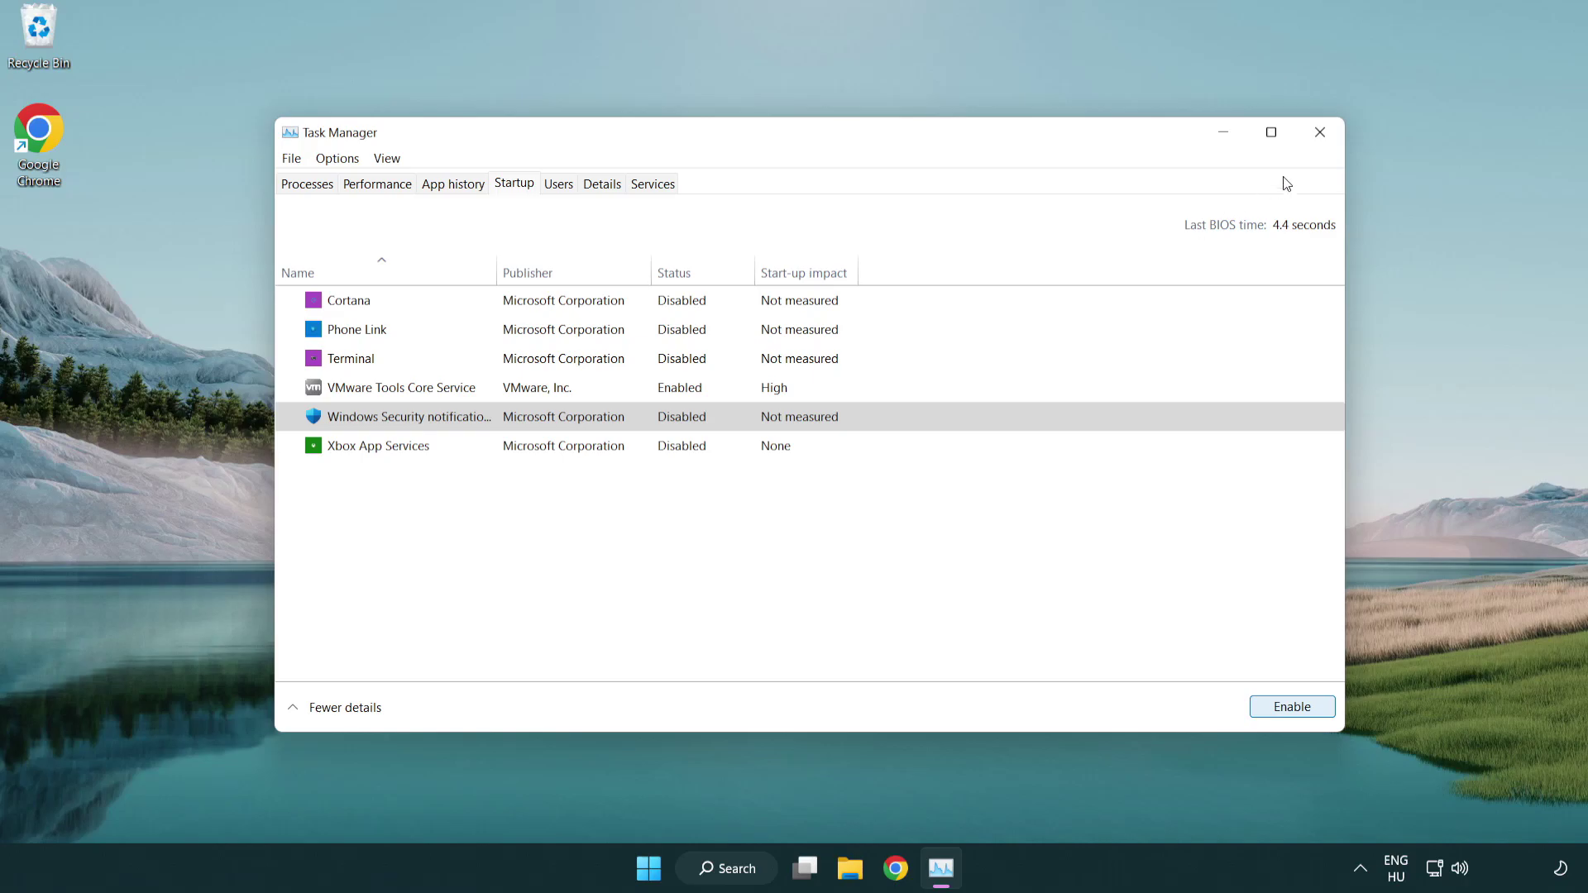
# Close Task Manager and download the DirectX End-User Runtime Web Installer in Chrome.
pyautogui.click(1323, 140)
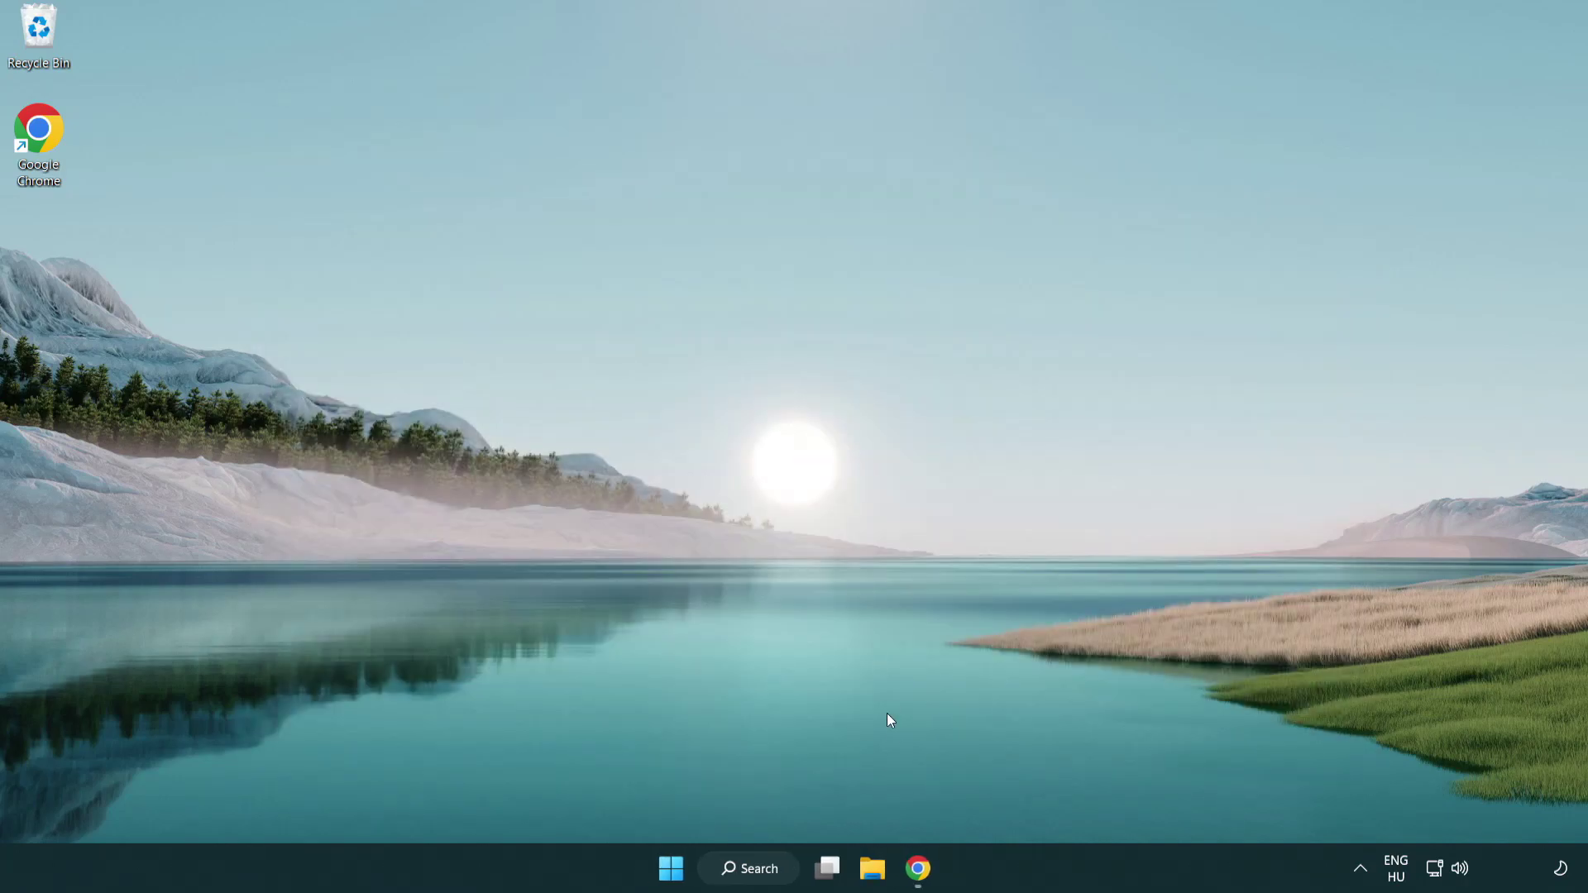
pyautogui.click(918, 868)
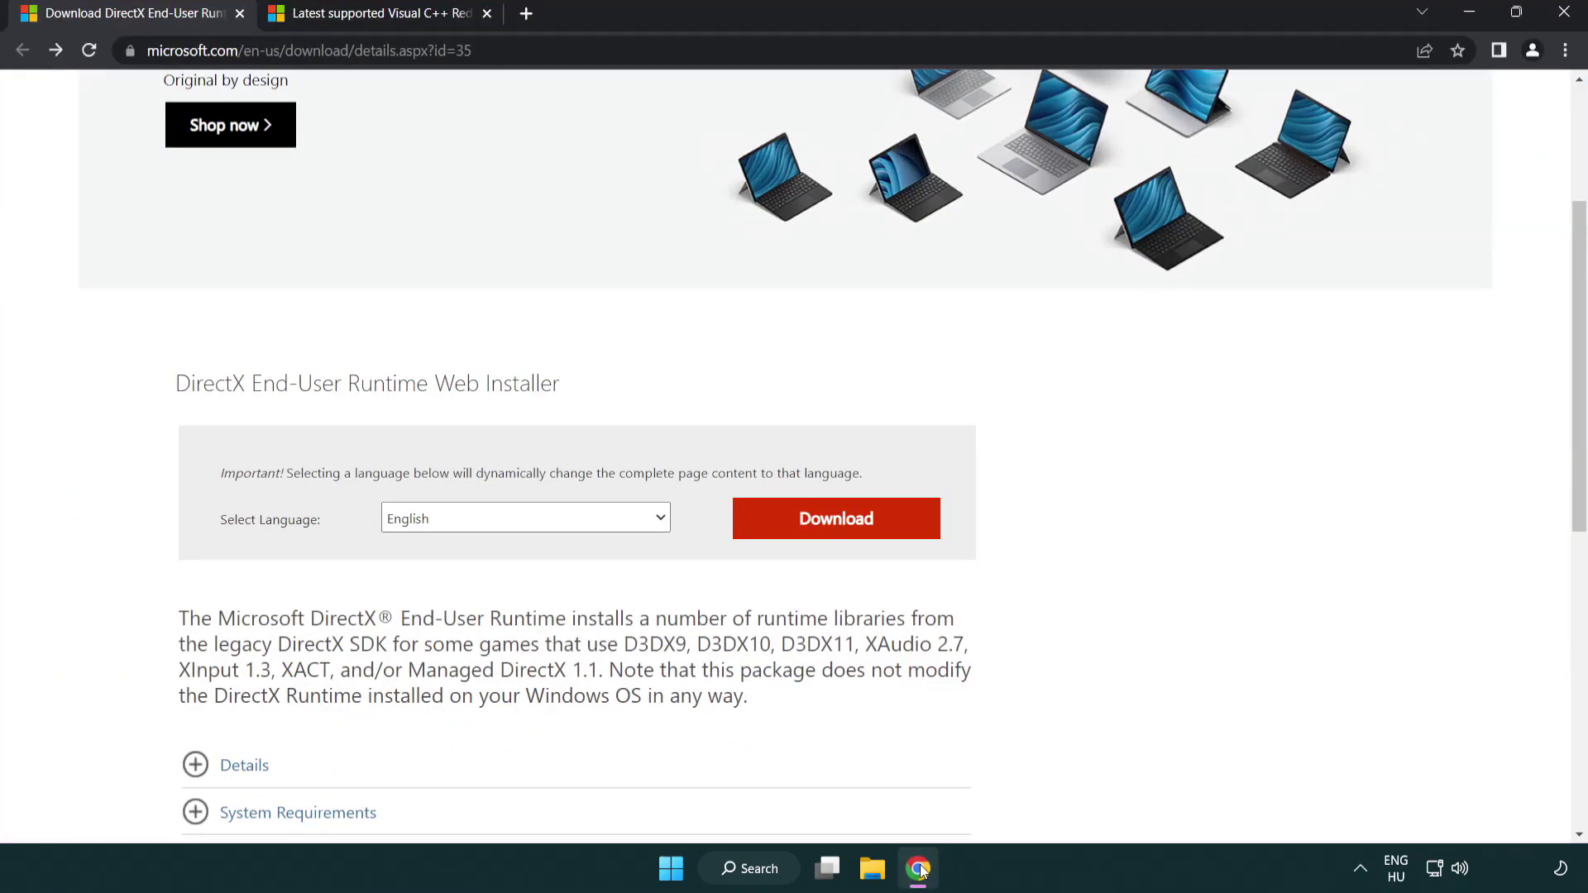
pyautogui.scroll(3, 677, 731)
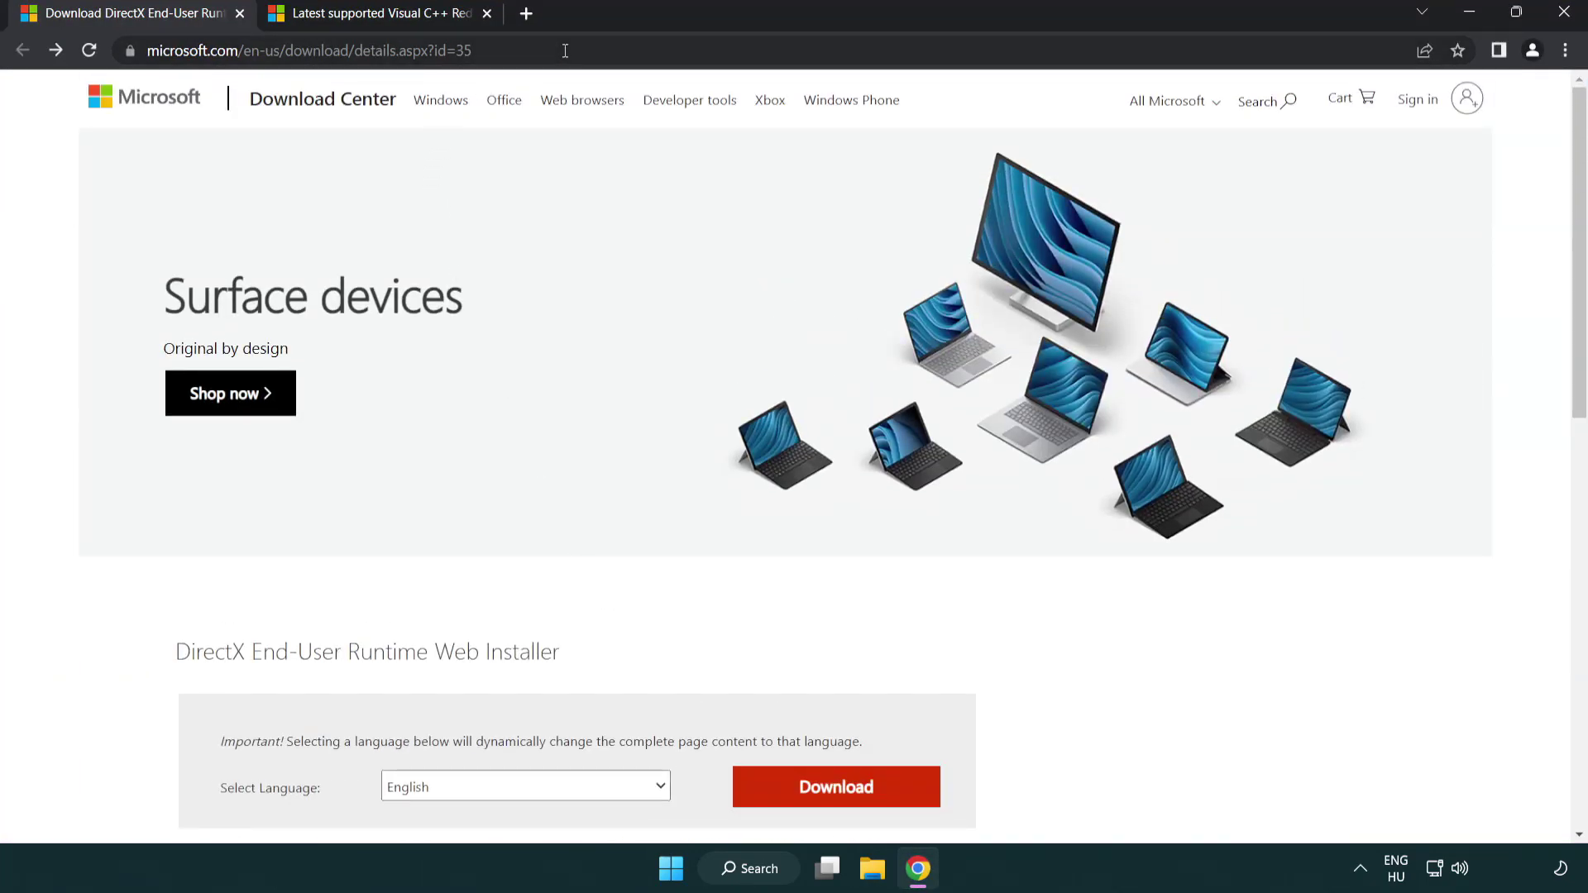
pyautogui.click(512, 49)
pyautogui.click(1516, 360)
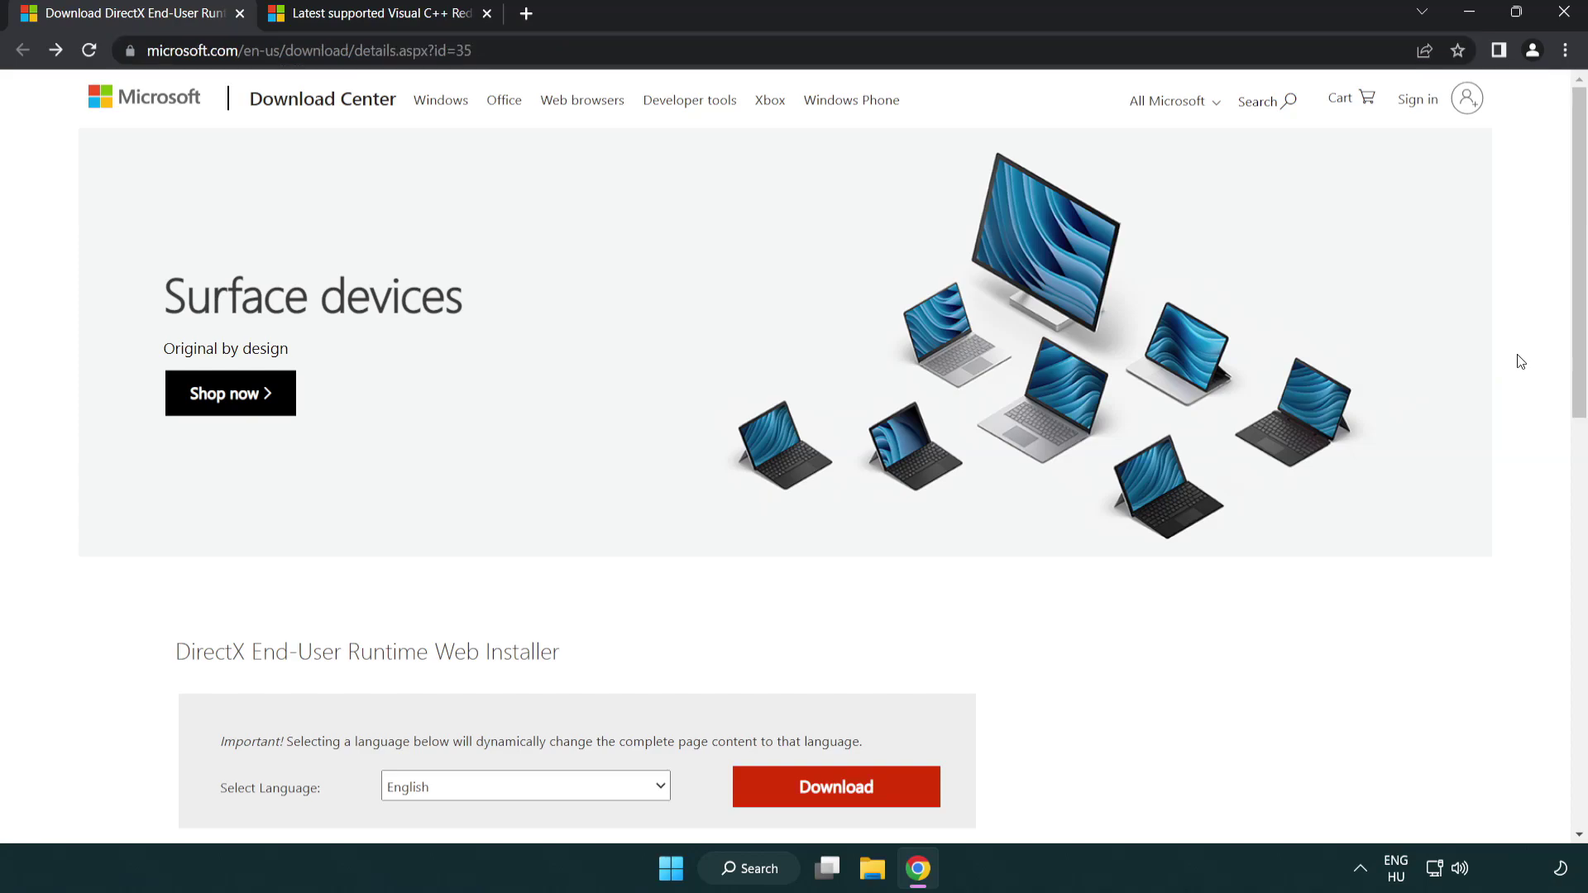
pyautogui.scroll(-3, 1563, 414)
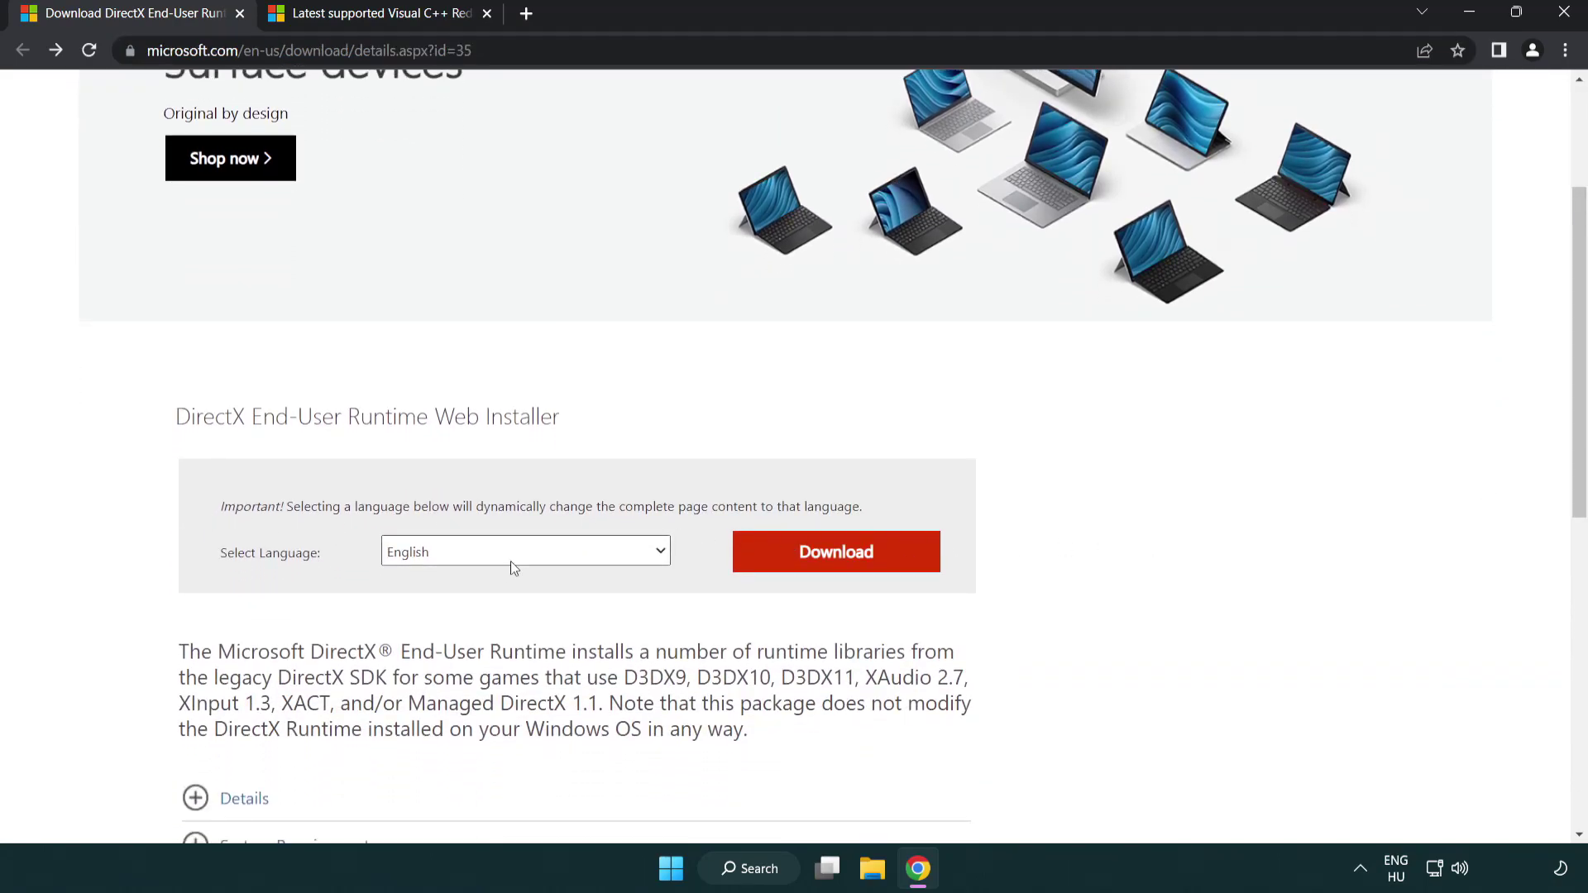
pyautogui.click(843, 569)
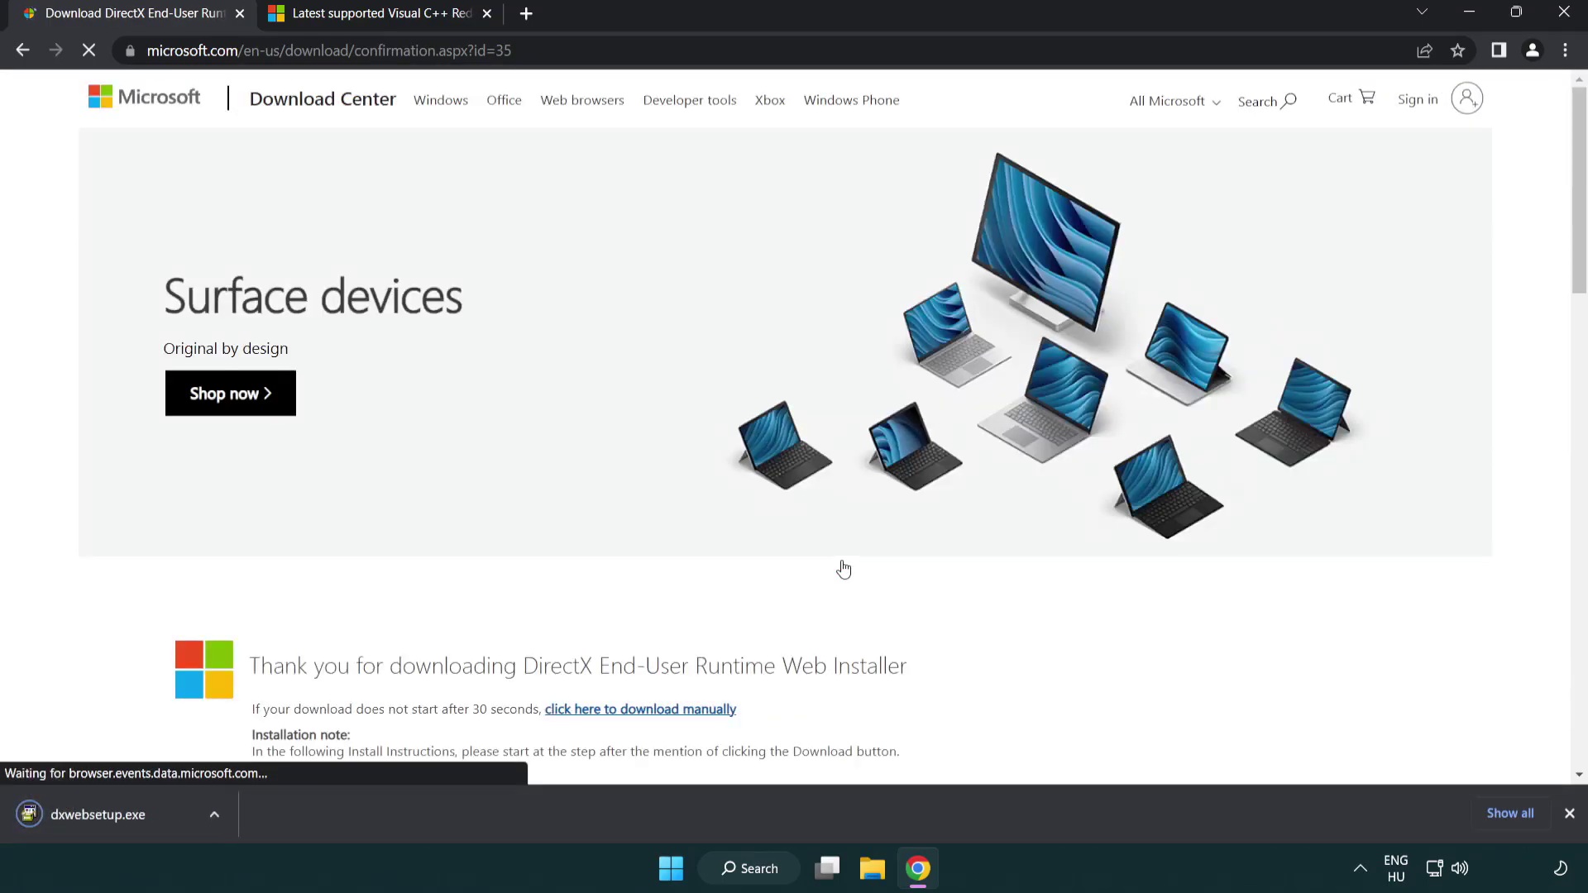
# Run dxwebsetup.exe and move the DirectX Setup window into view.
pyautogui.click(103, 817)
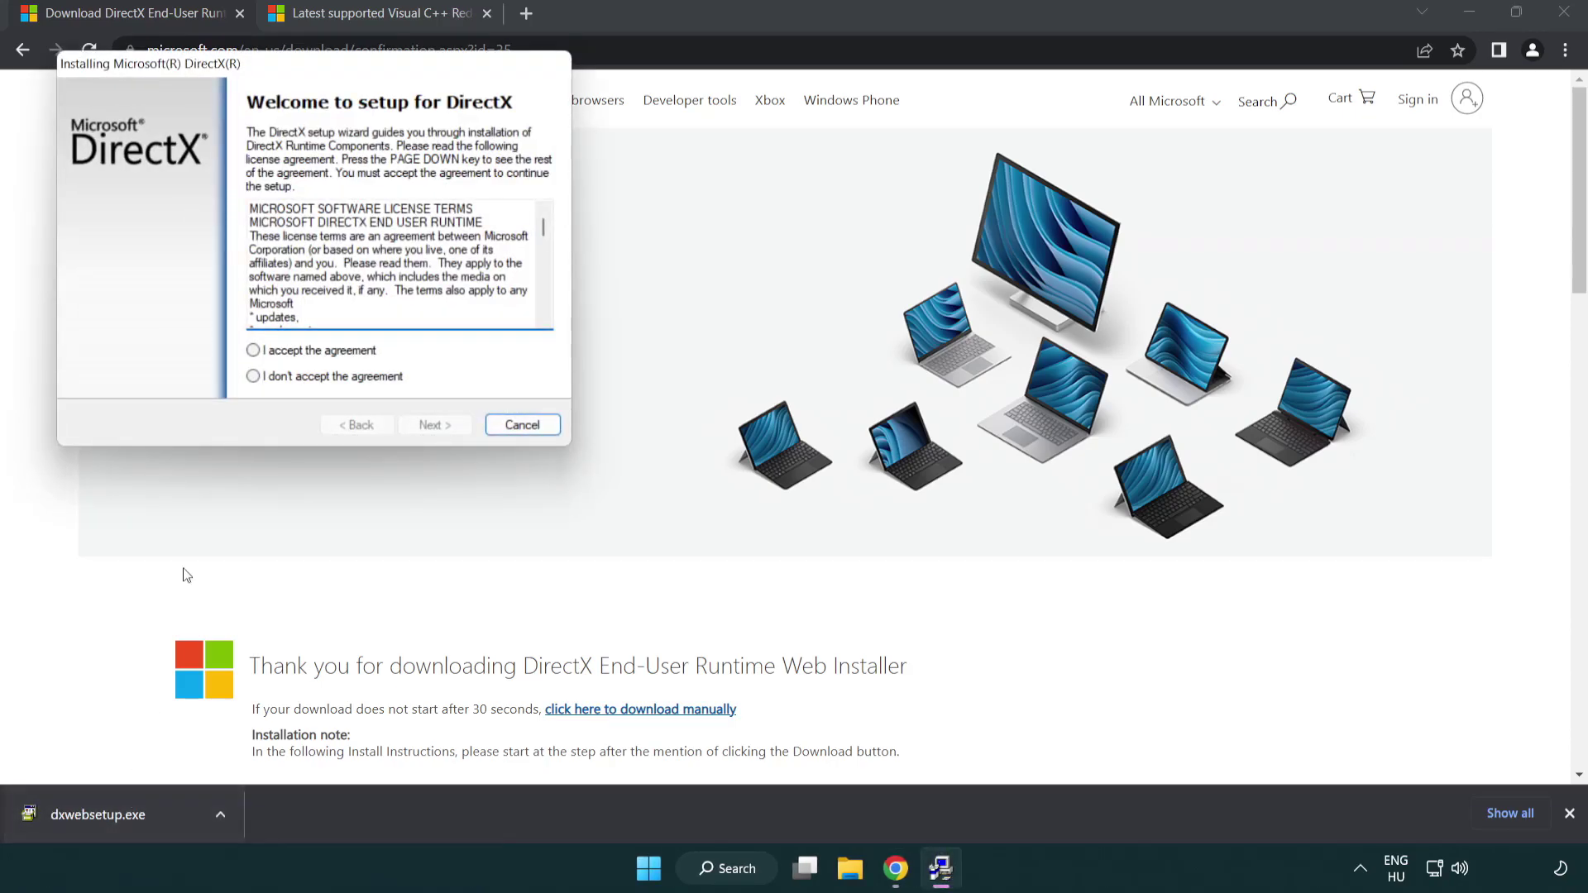
pyautogui.moveTo(241, 75); pyautogui.dragTo(699, 250)
pyautogui.moveTo(1003, 403); pyautogui.dragTo(997, 488)
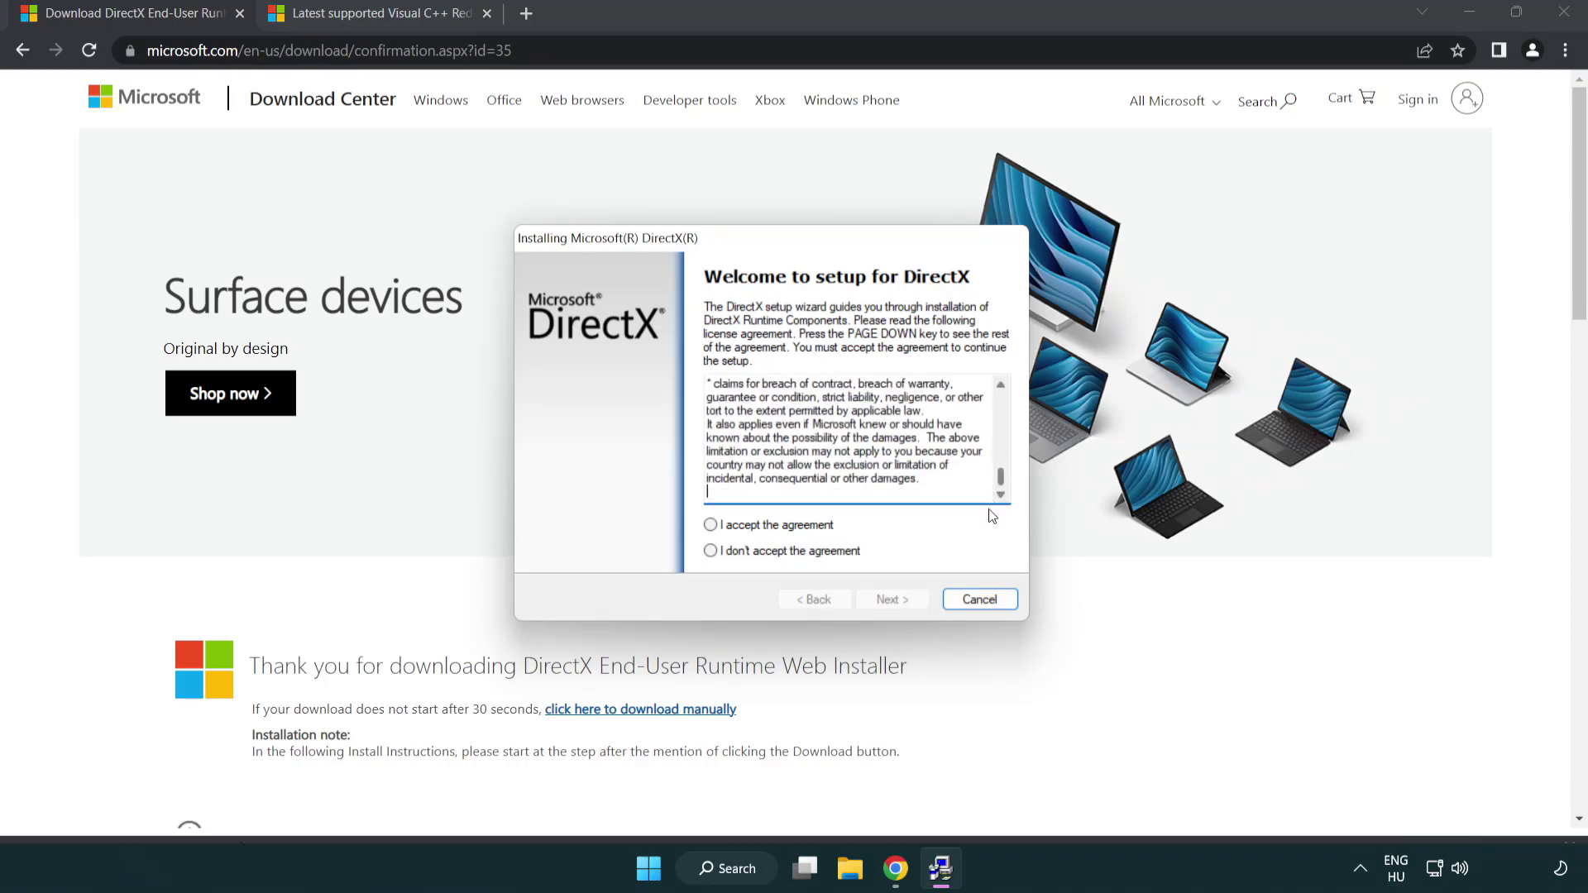
# Accept the license, decline the Bing Bar, and finish DirectX setup.
pyautogui.click(712, 528)
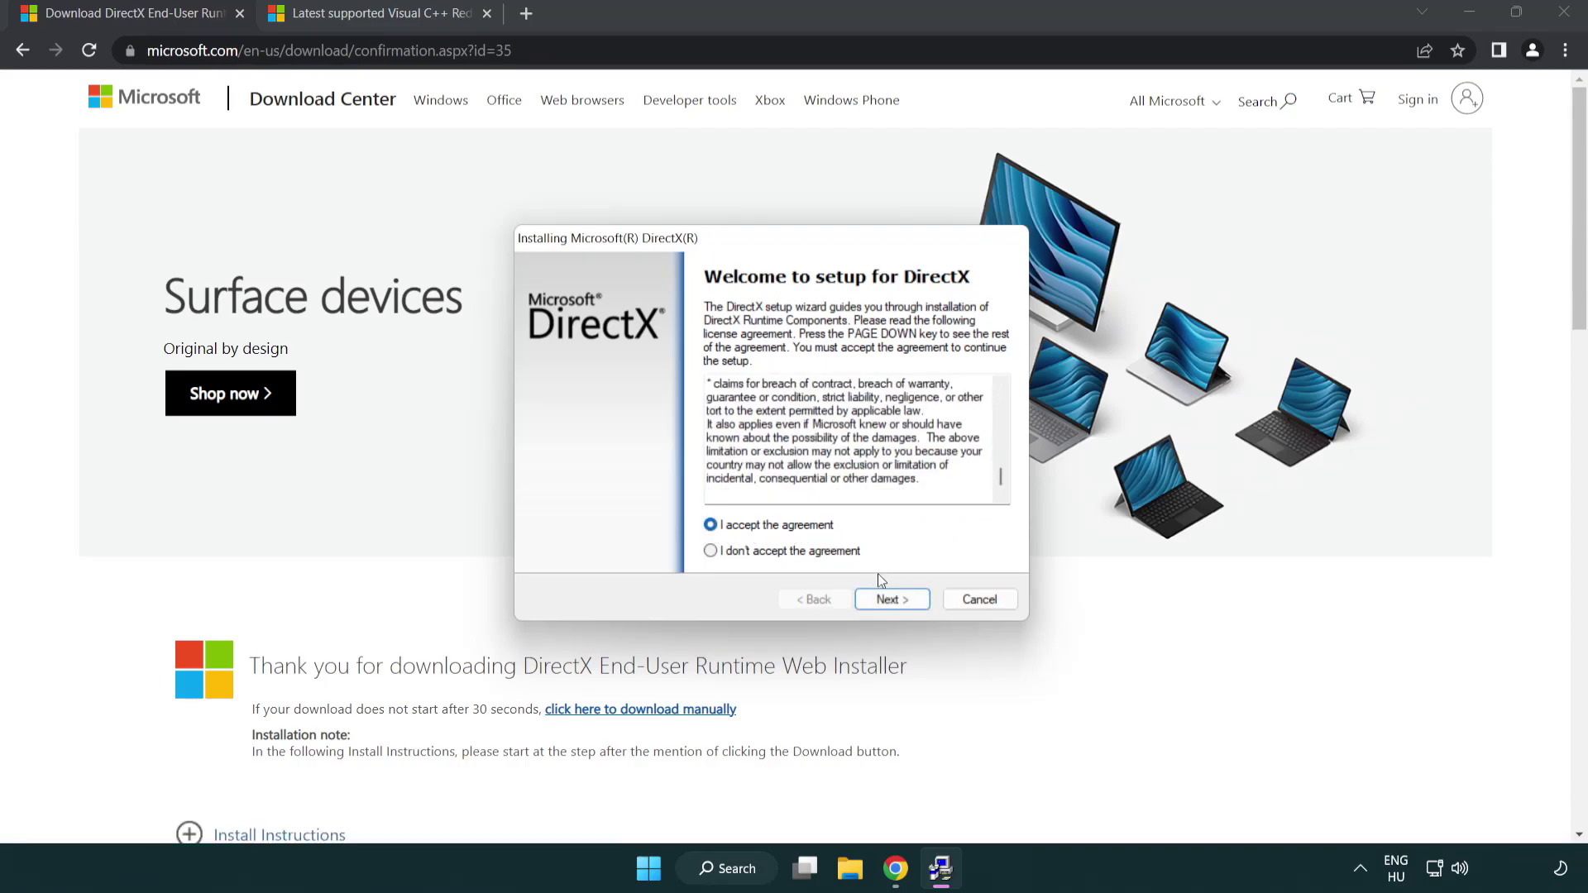
pyautogui.click(894, 602)
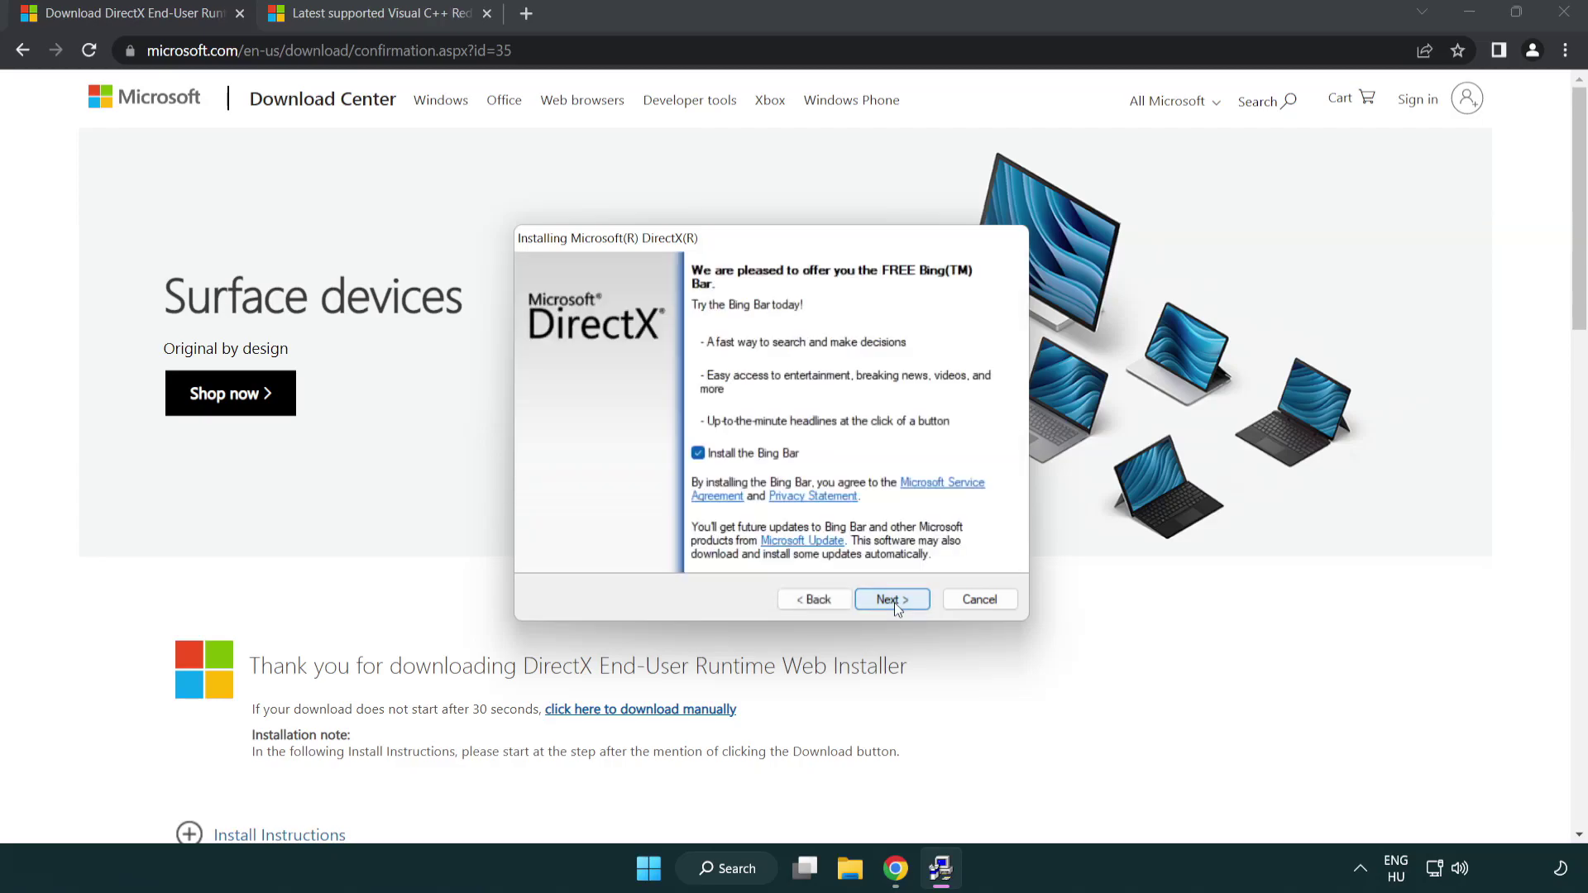
pyautogui.click(700, 457)
pyautogui.click(900, 602)
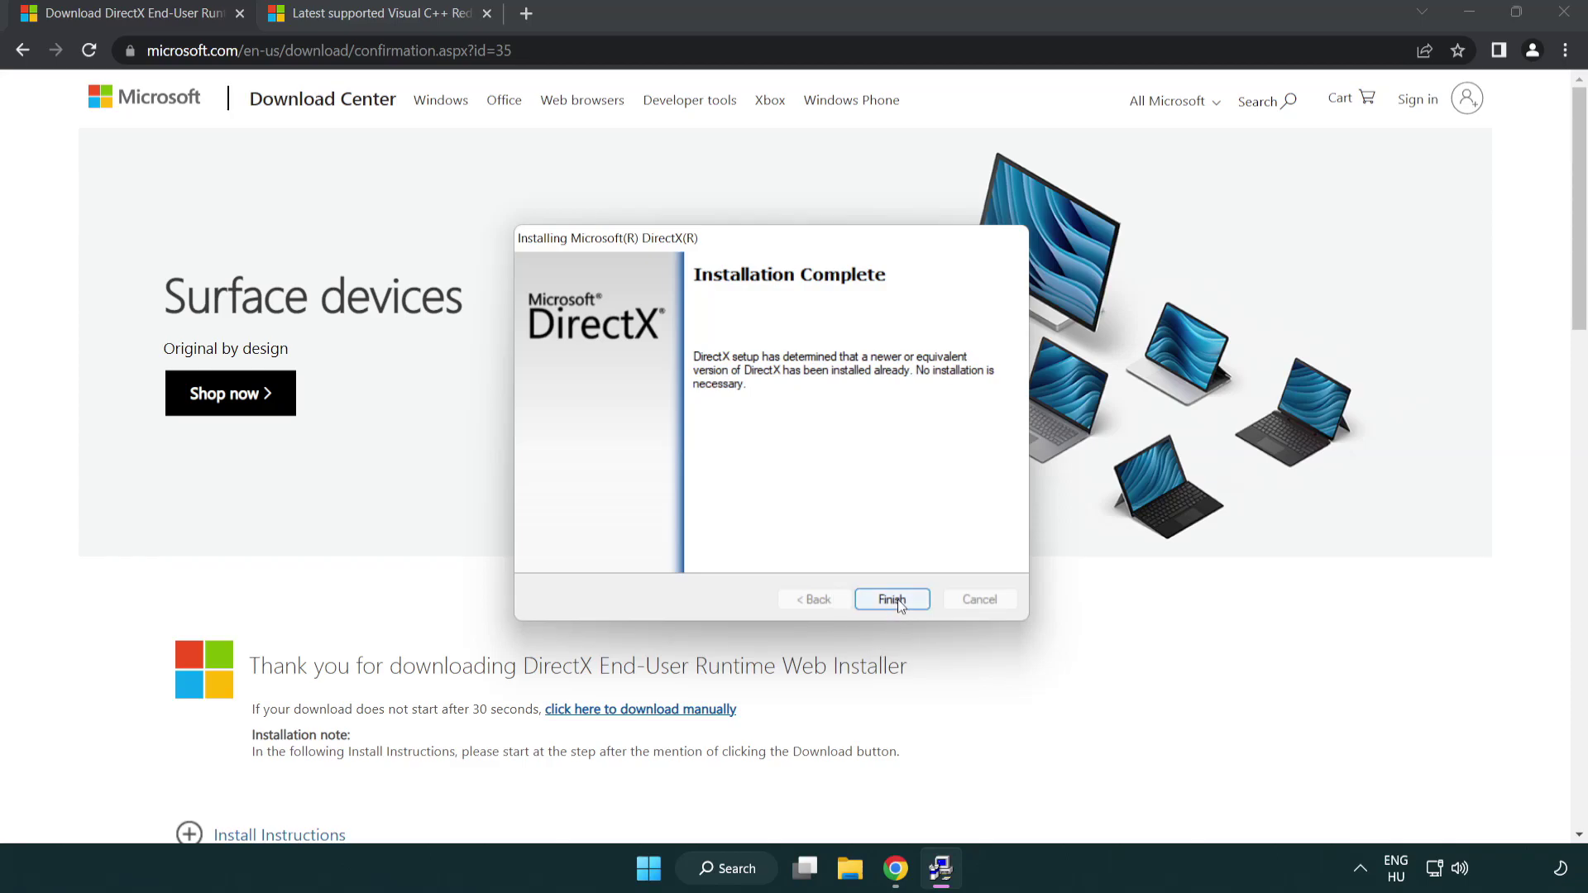
pyautogui.click(893, 597)
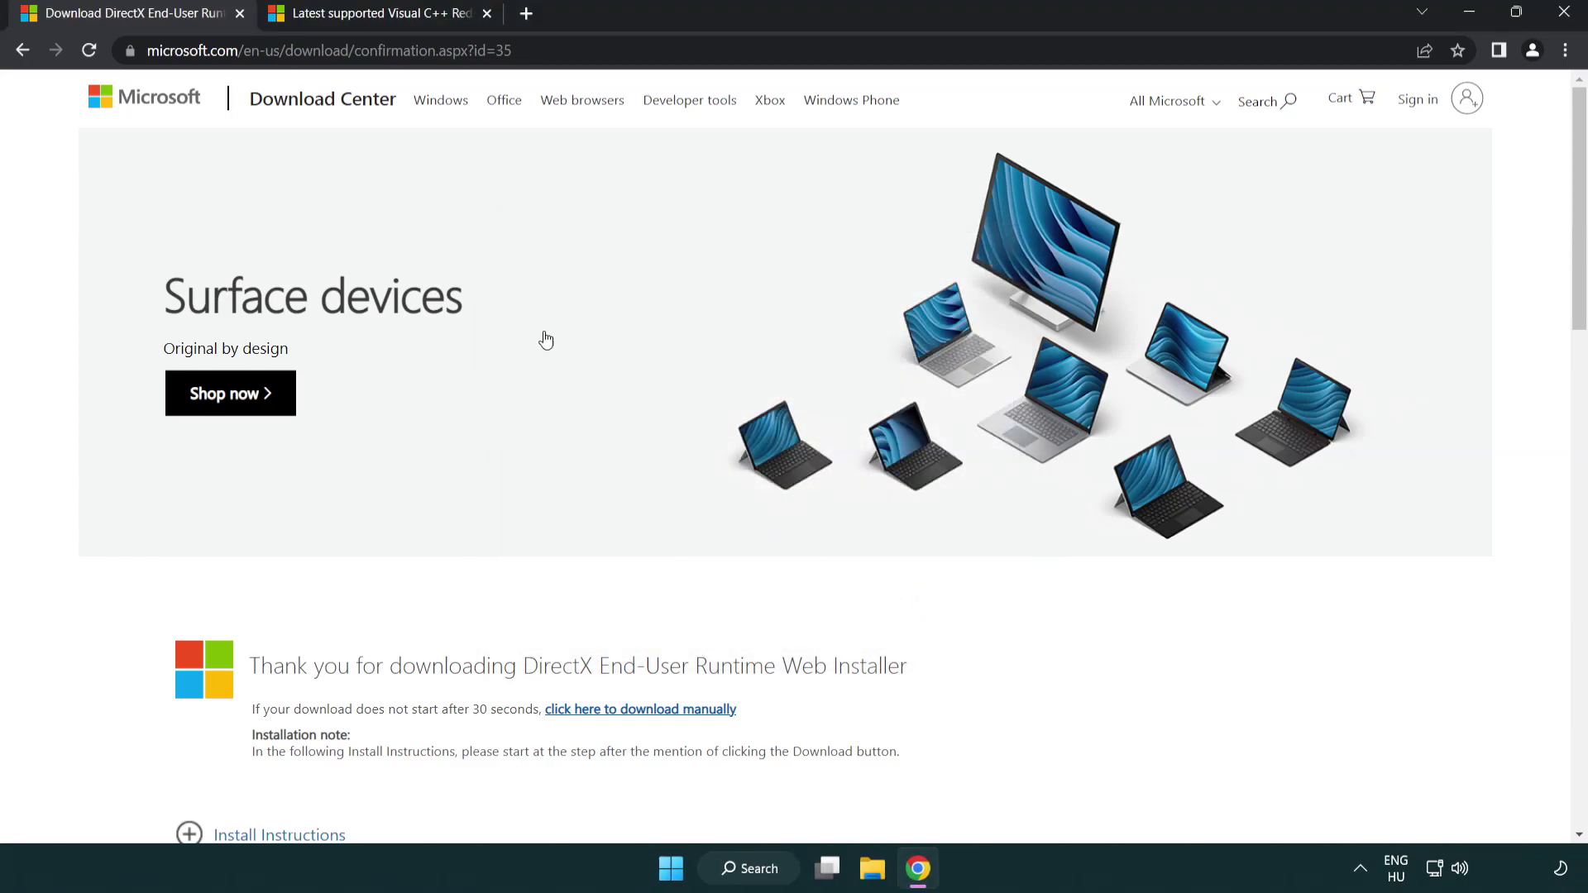
# Close the DirectX tab and download VC_redist.arm64.exe, VC_redist.x86.exe and VC_redist.x64.exe from the 2015–2022 table.
pyautogui.click(240, 14)
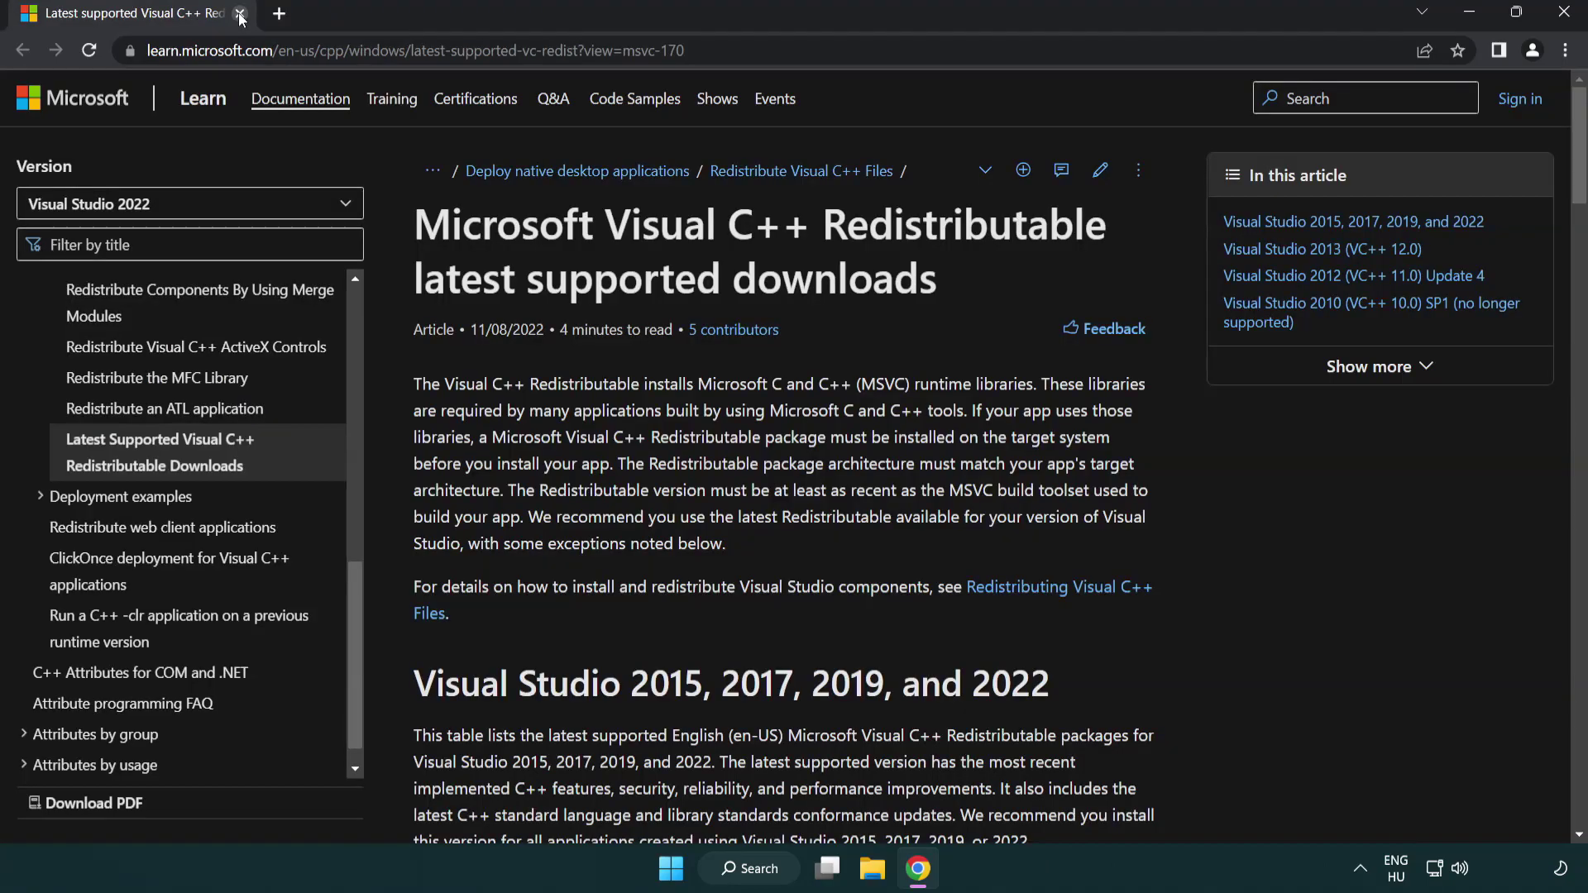
pyautogui.click(733, 57)
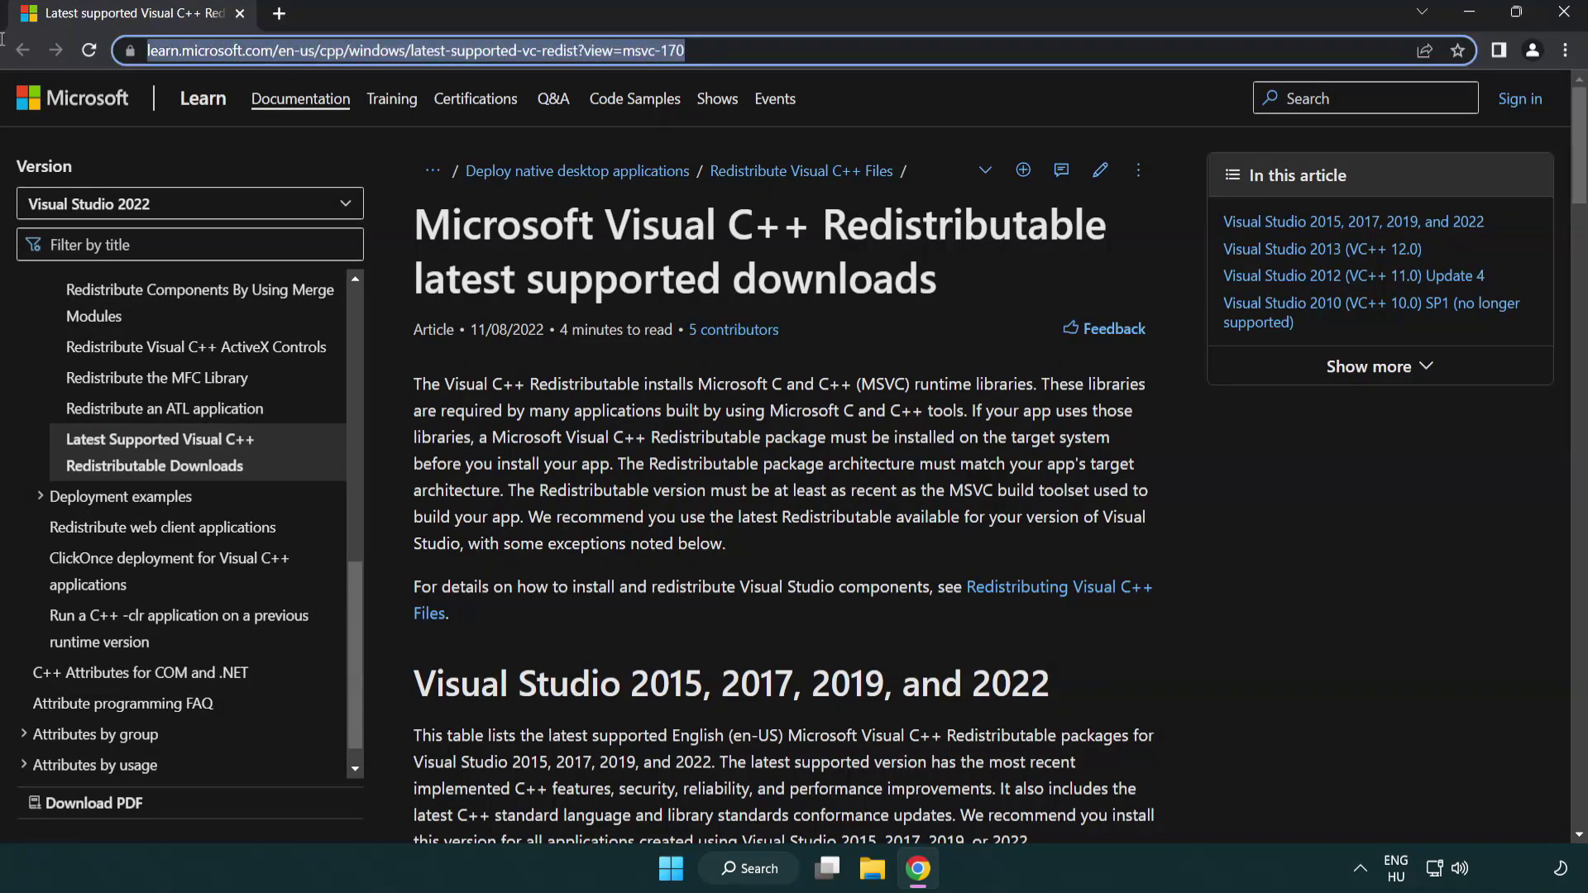
pyautogui.click(817, 273)
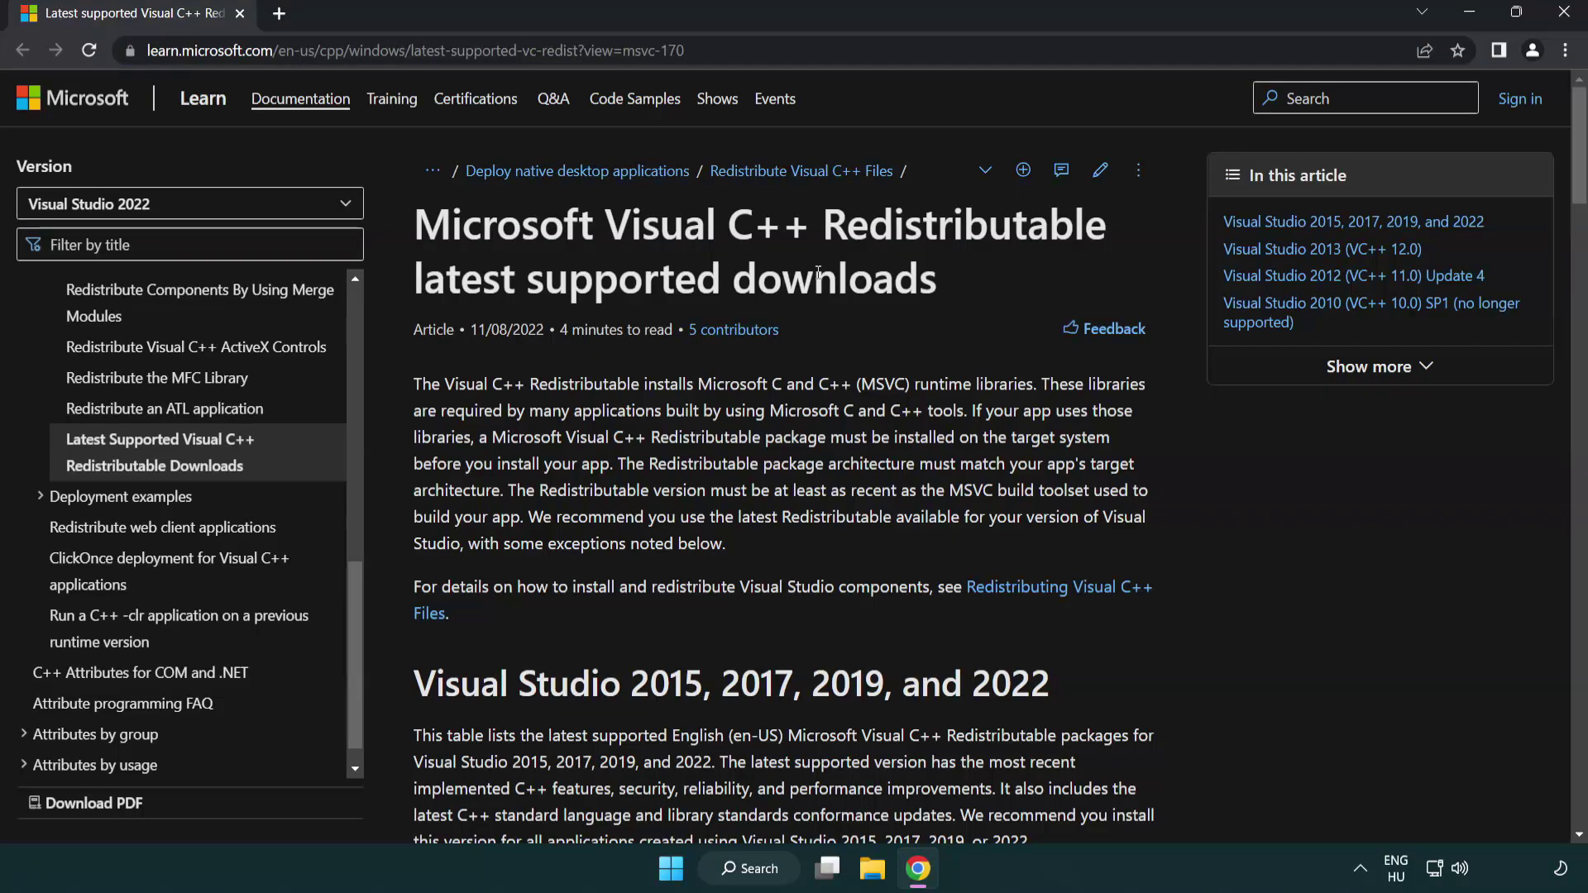
pyautogui.scroll(-6, 817, 273)
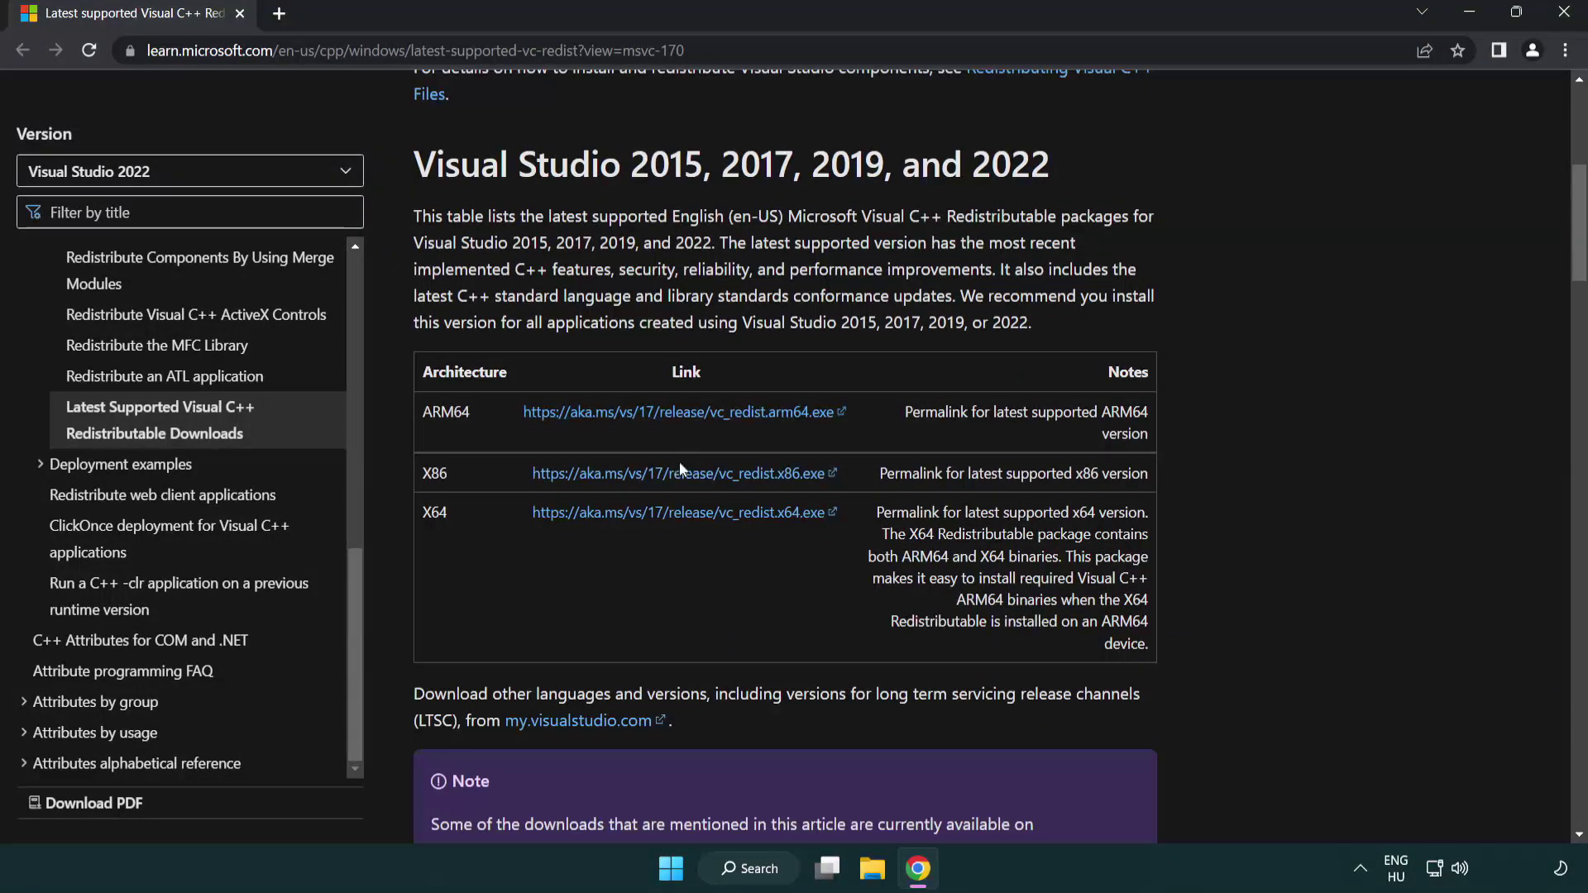
pyautogui.click(658, 470)
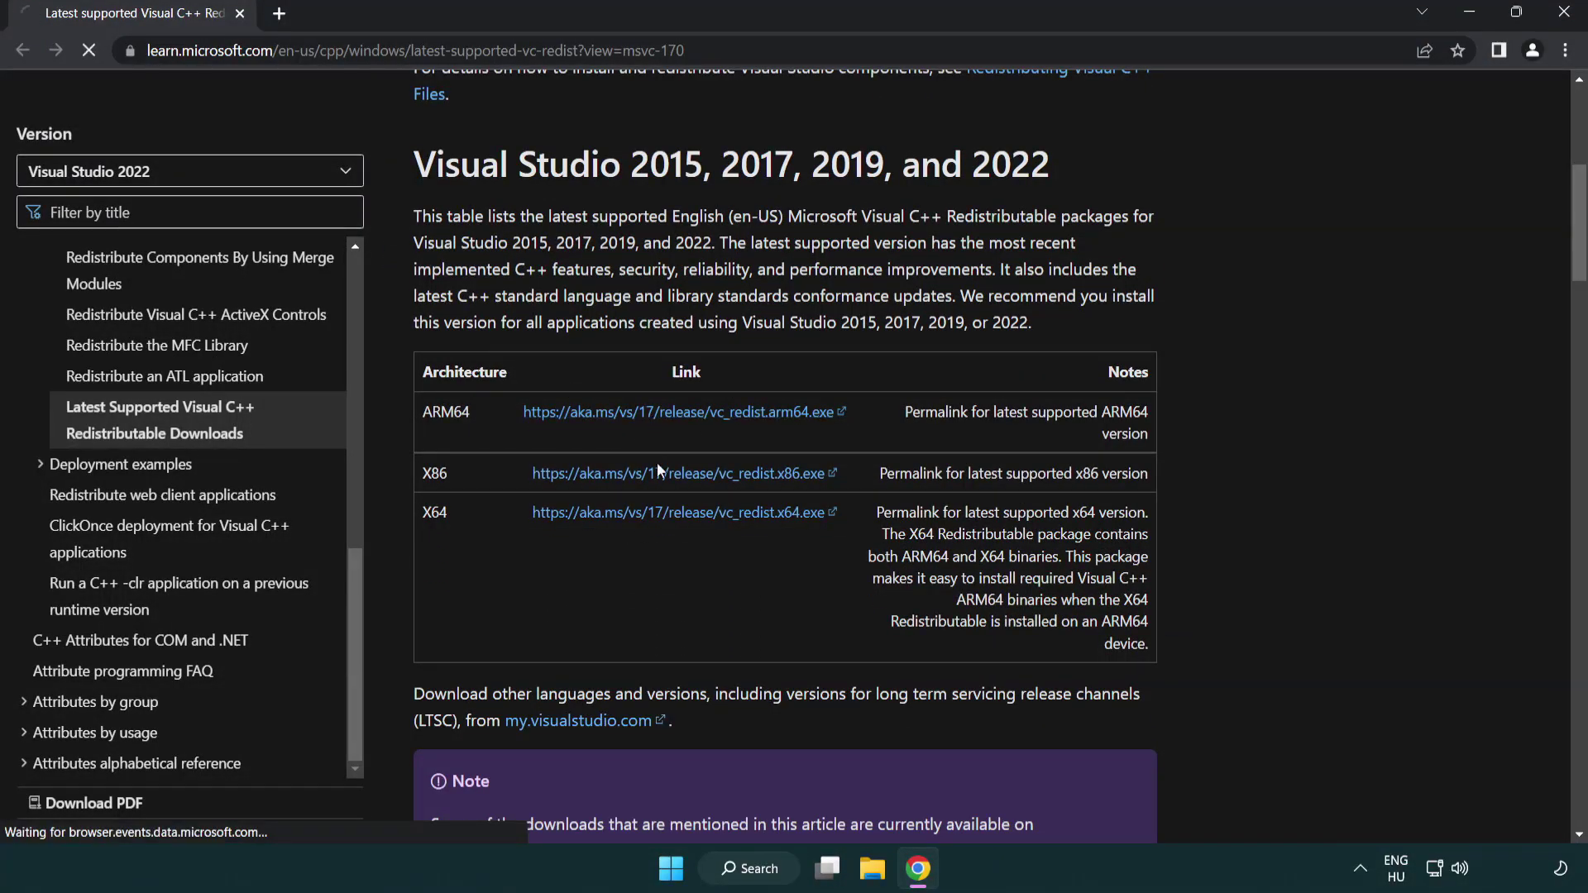
pyautogui.click(666, 521)
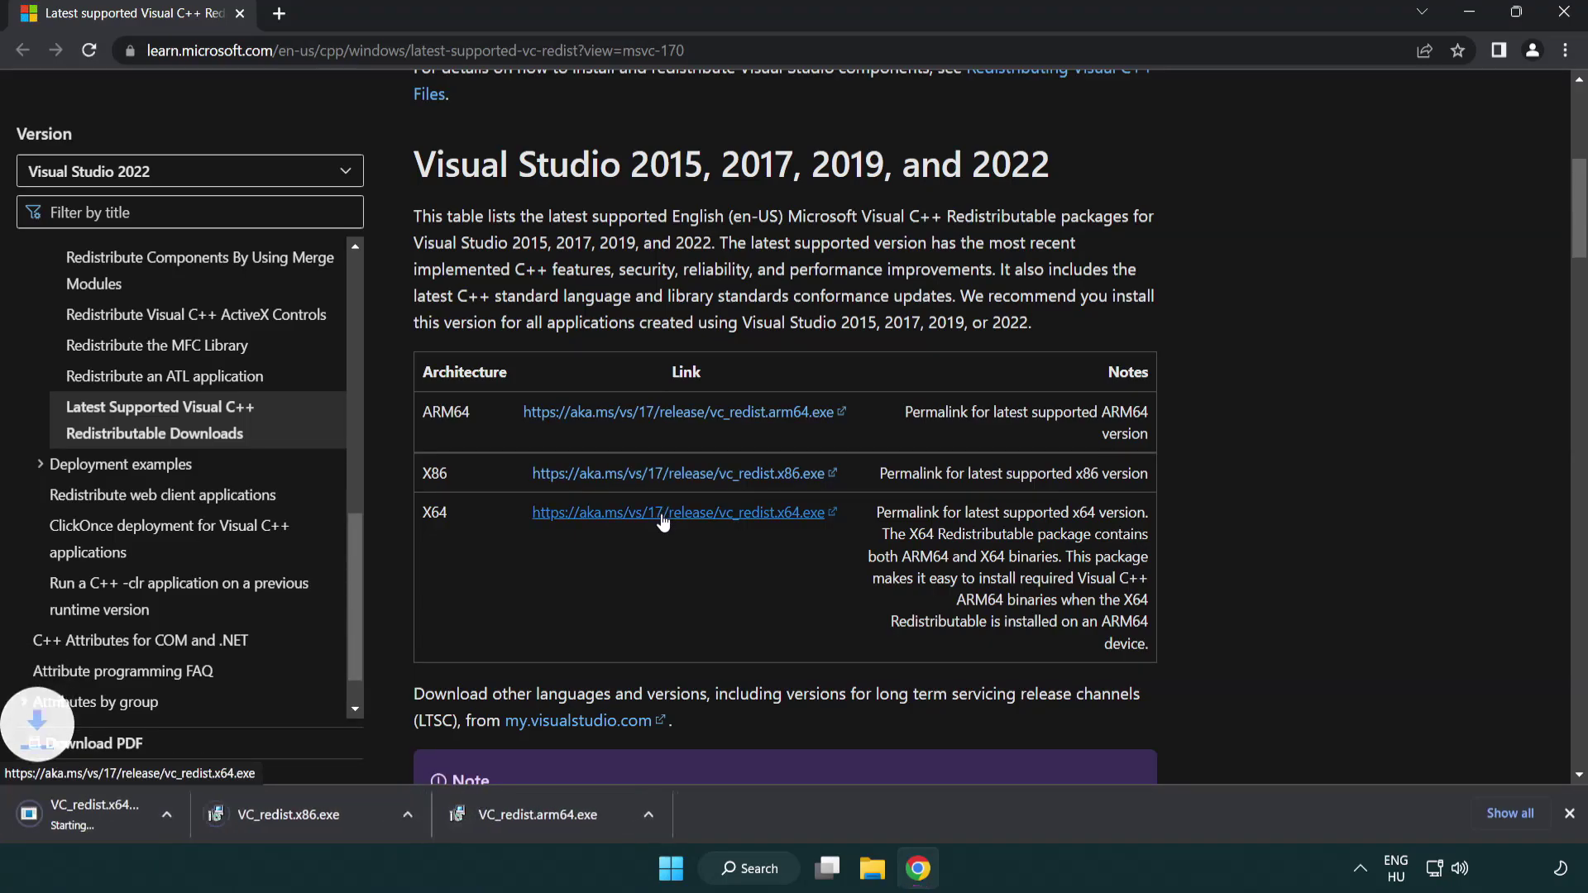
# Try installing the ARM64 redistributable after accepting the licence, then dismiss the unsupported-platform failure.
pyautogui.click(607, 826)
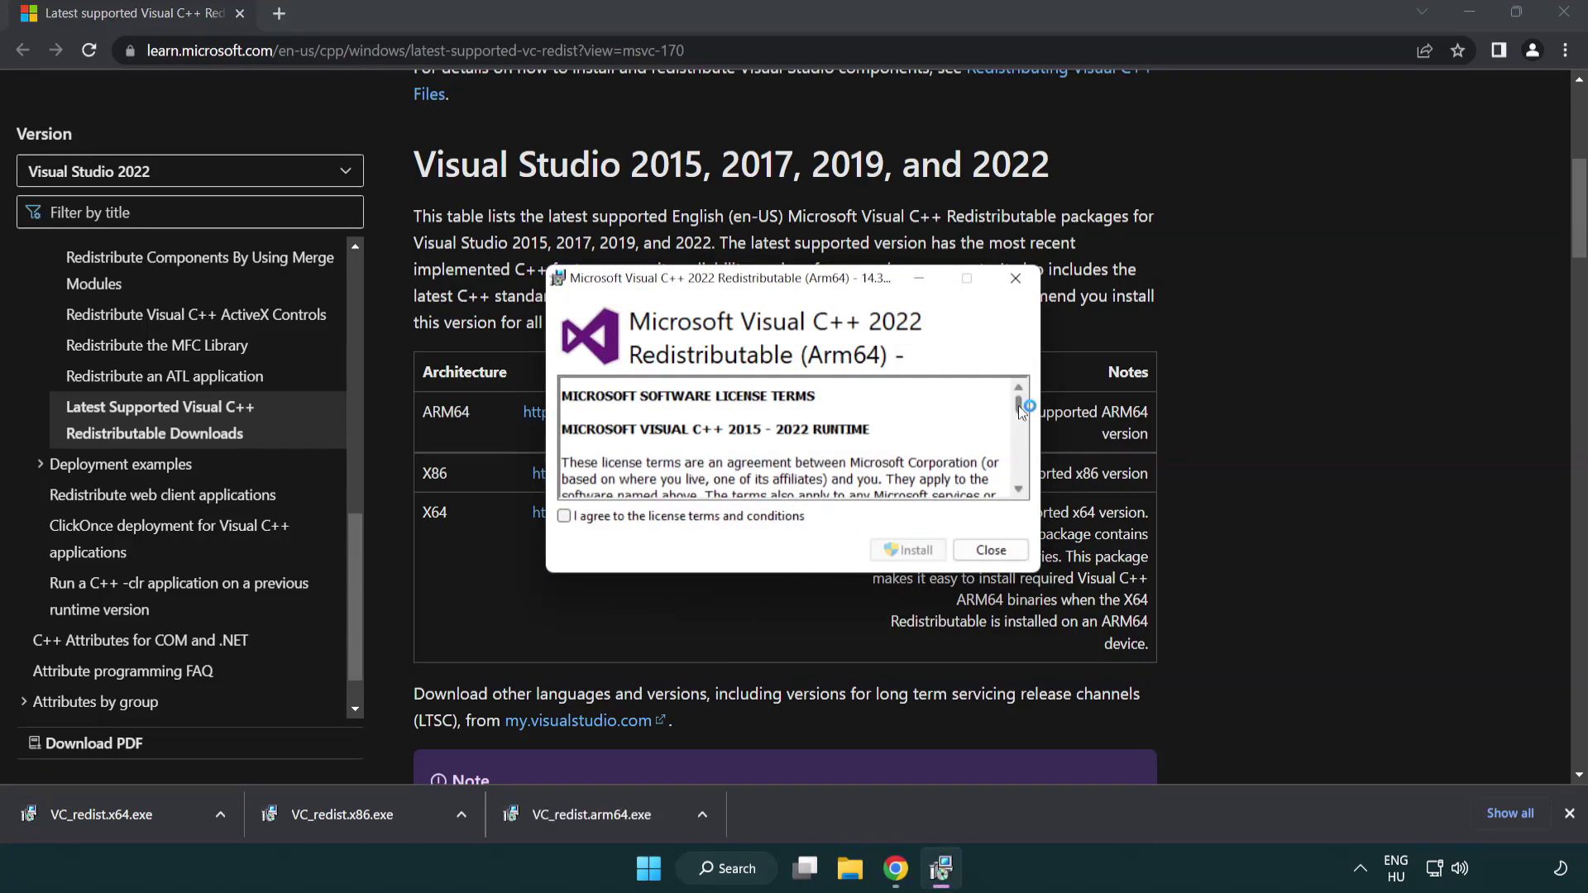
pyautogui.moveTo(1019, 405); pyautogui.dragTo(967, 504)
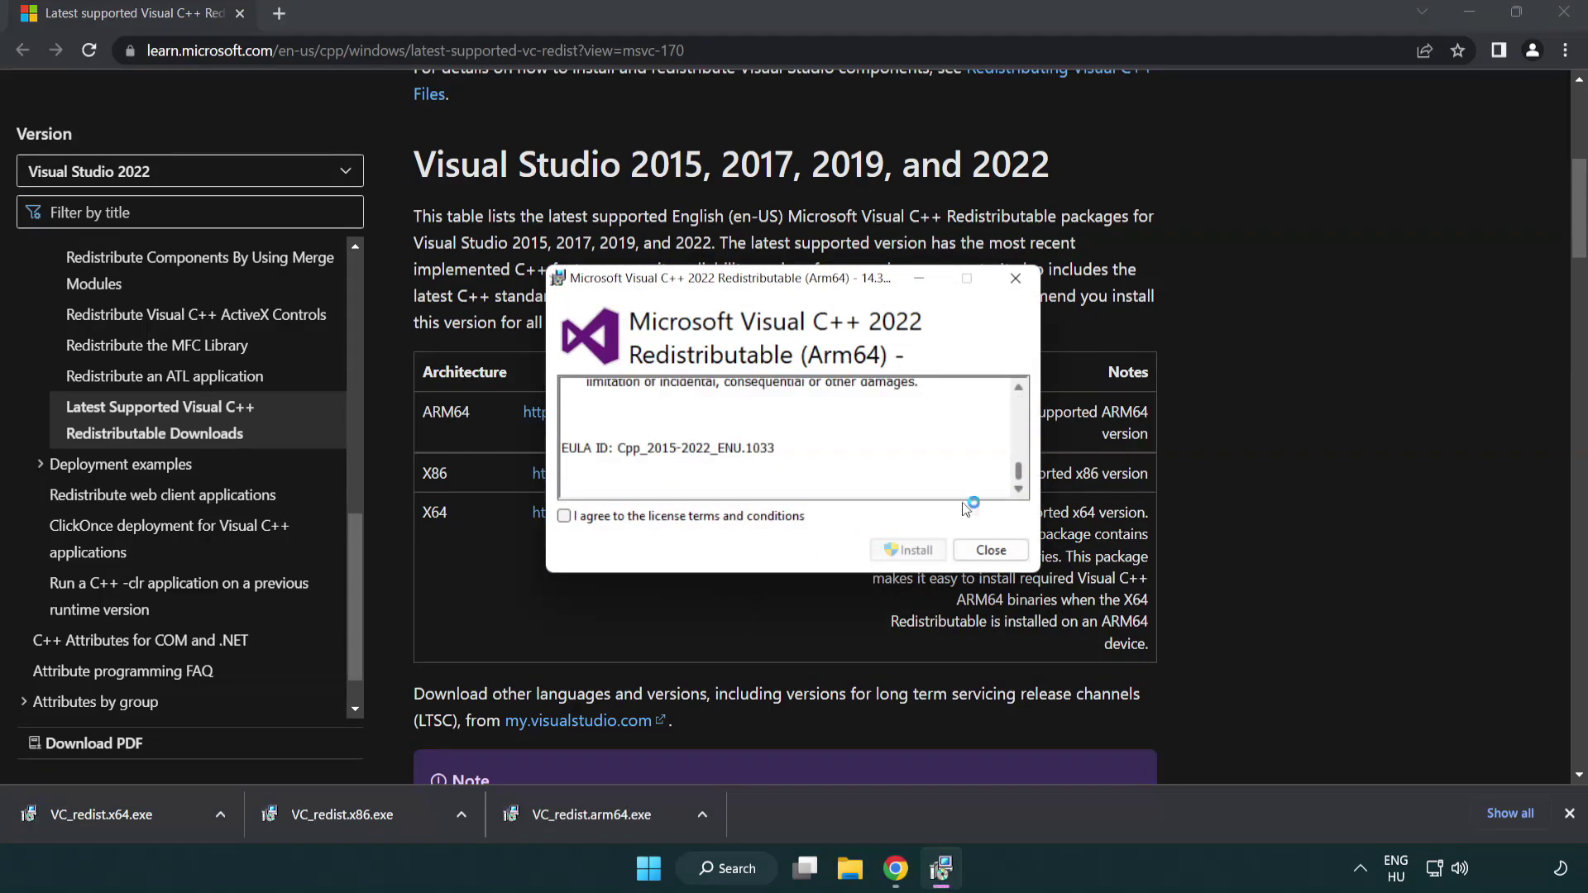
pyautogui.click(571, 518)
pyautogui.click(885, 549)
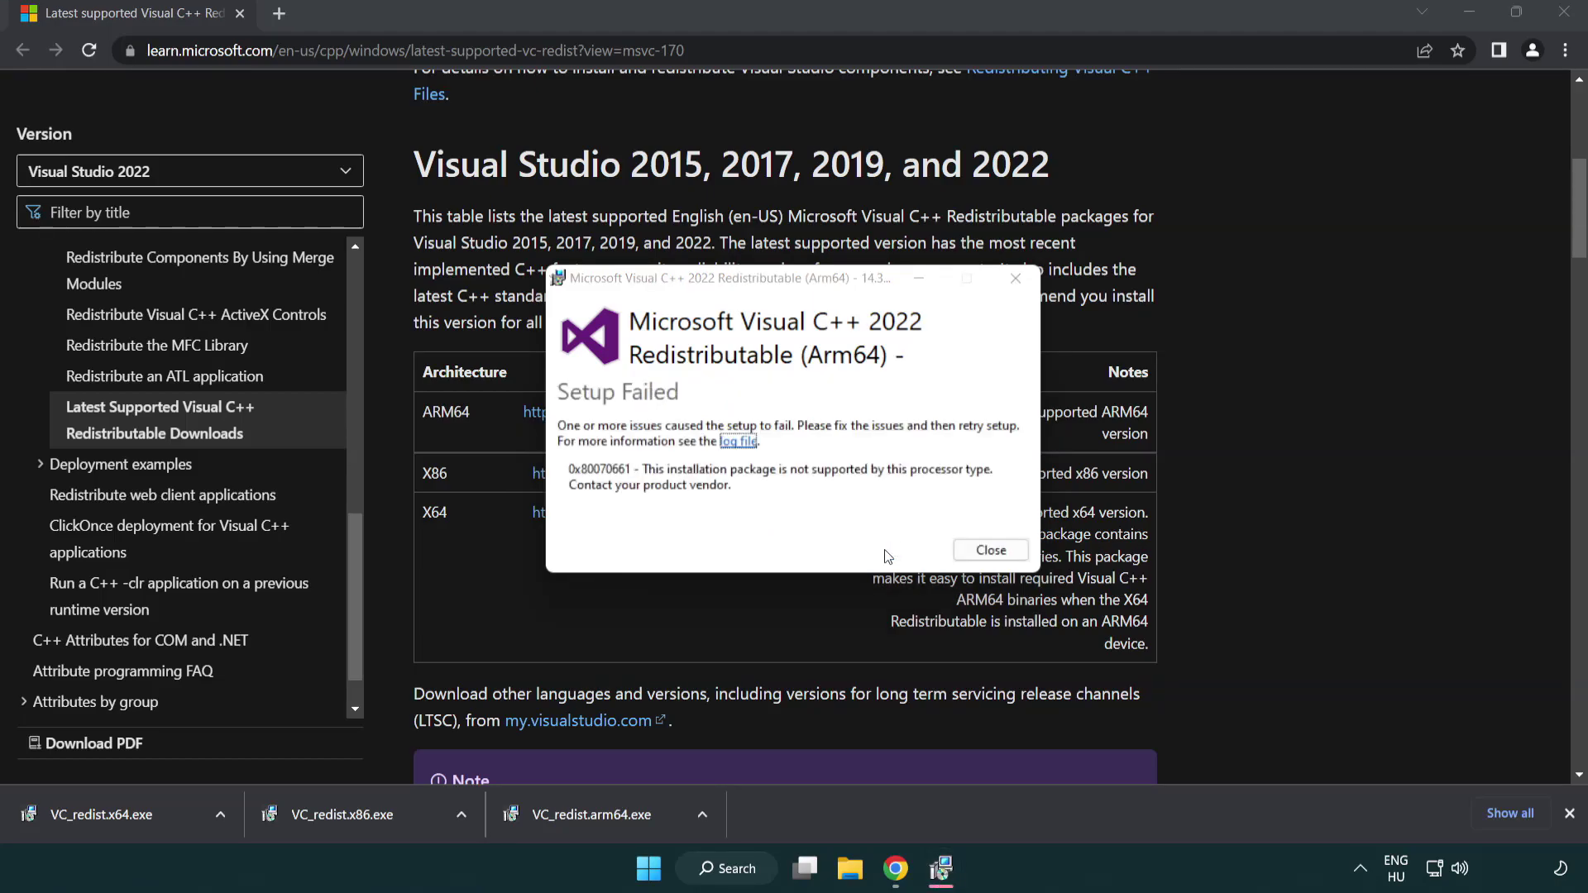
pyautogui.click(991, 550)
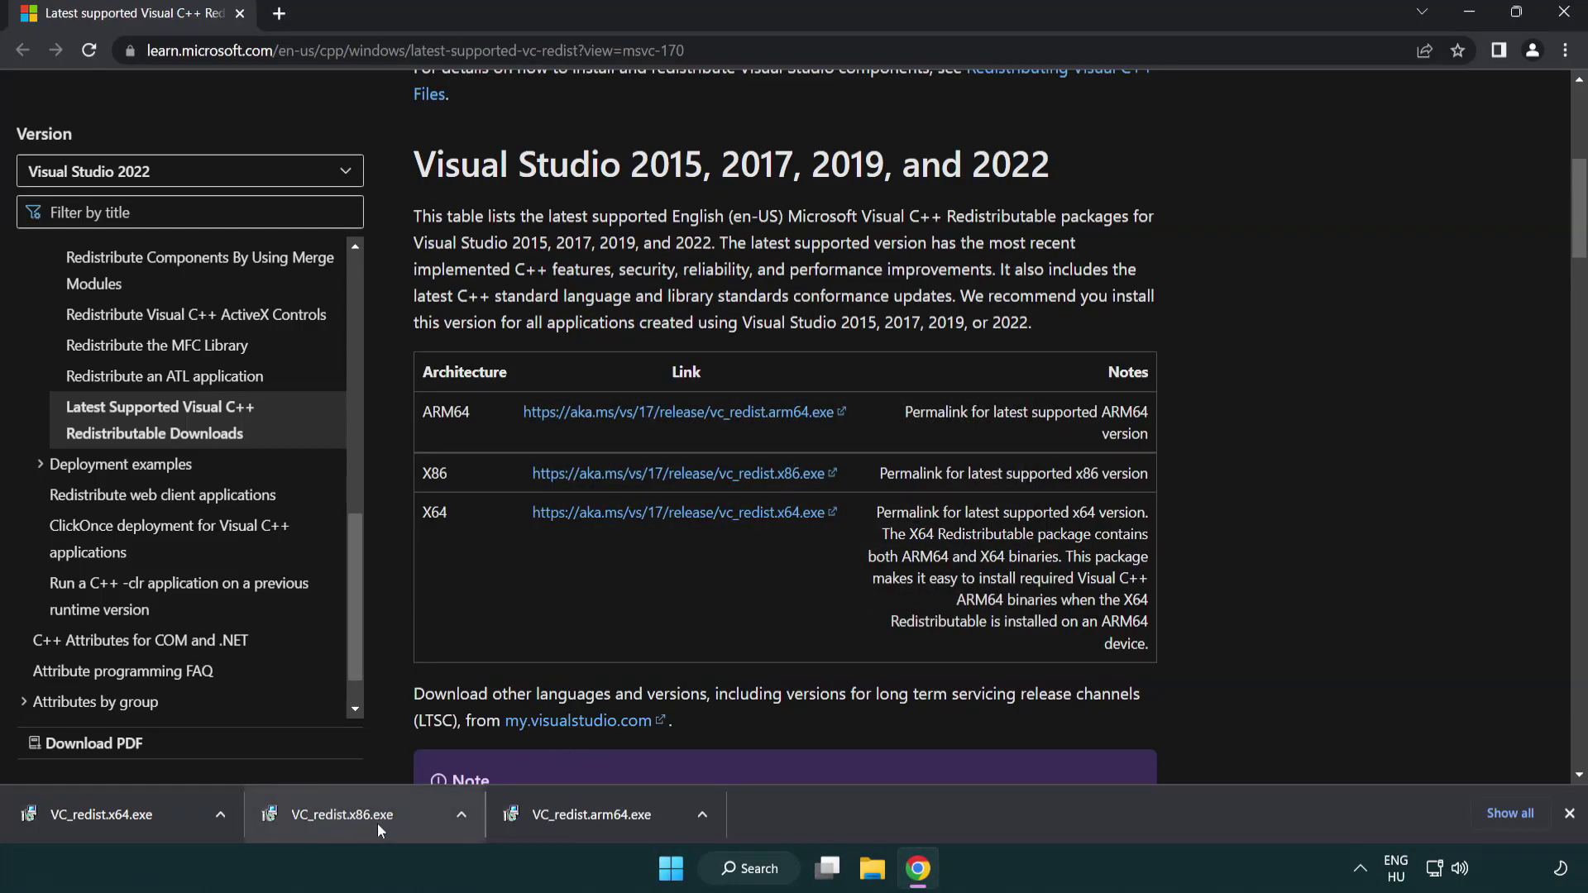
pyautogui.click(355, 824)
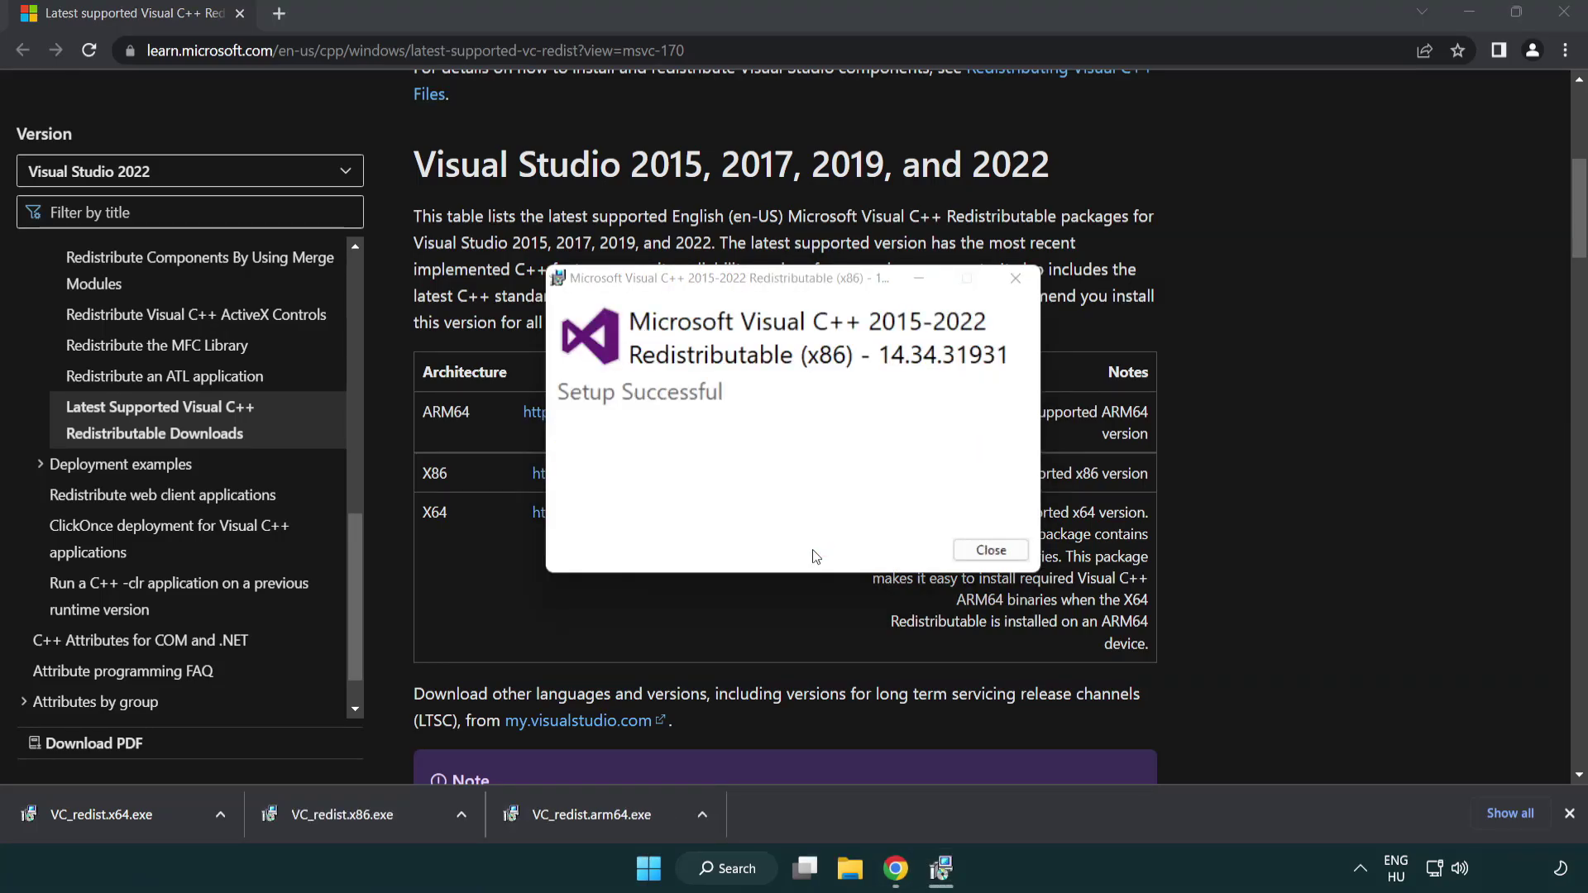
pyautogui.click(992, 550)
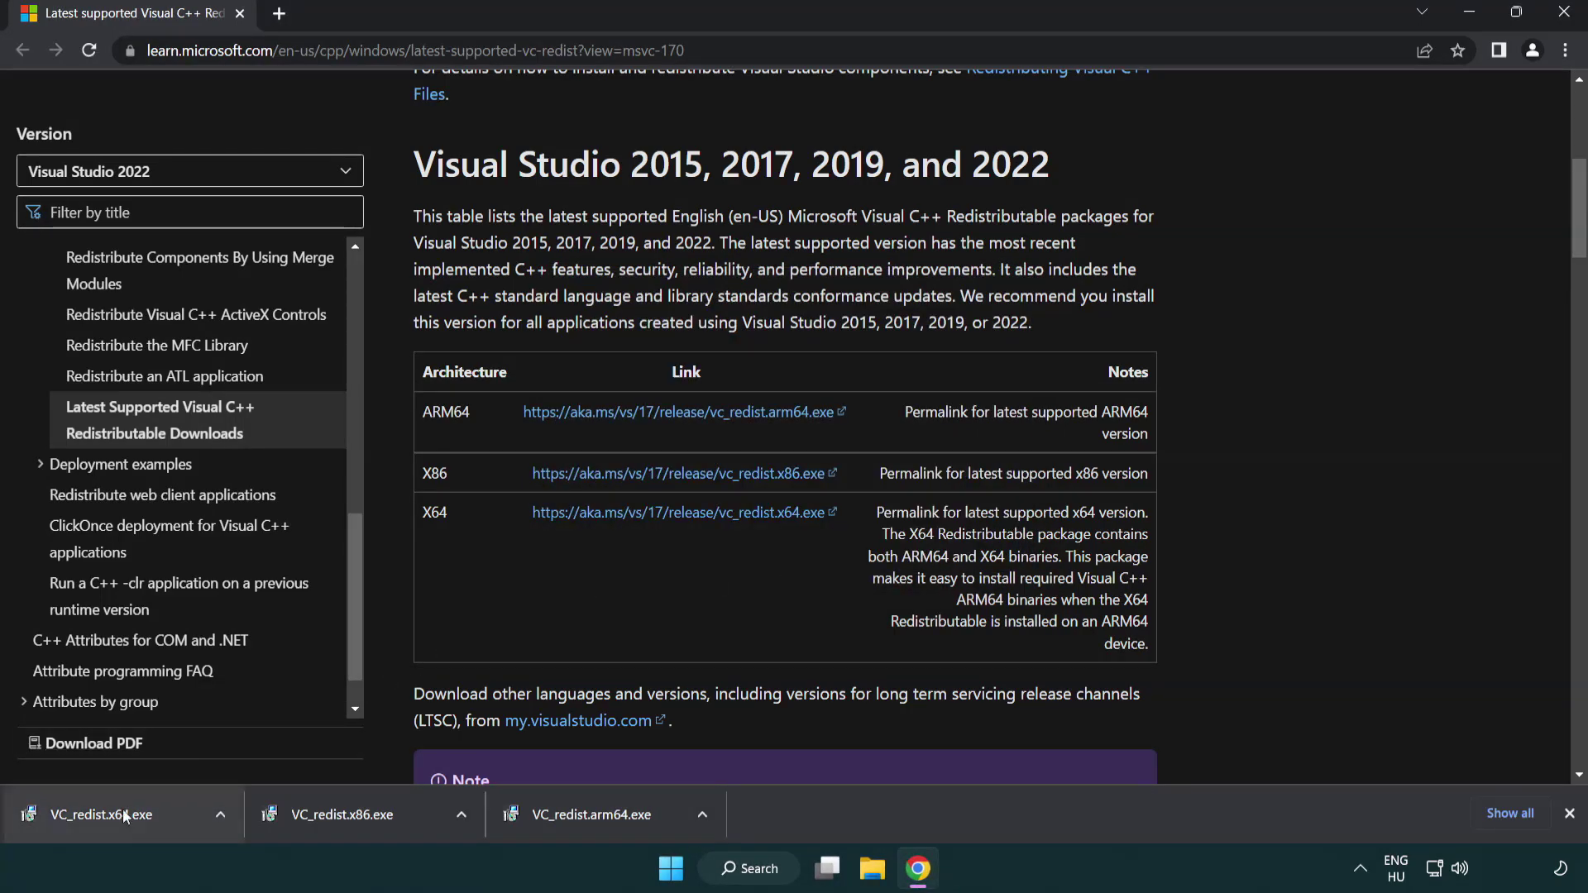
pyautogui.click(119, 811)
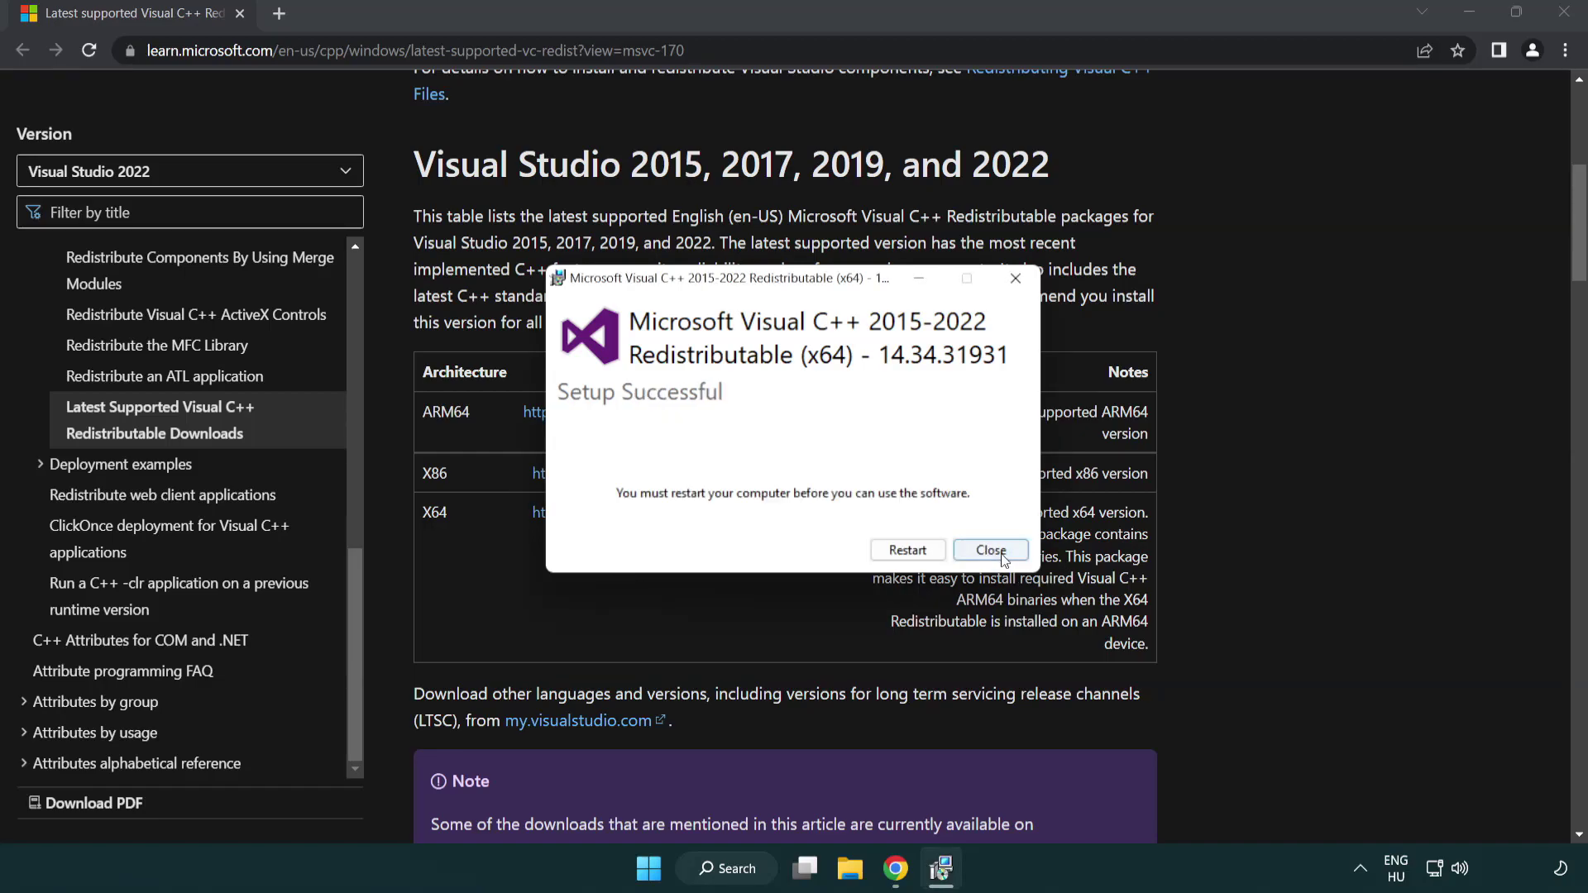
pyautogui.click(990, 551)
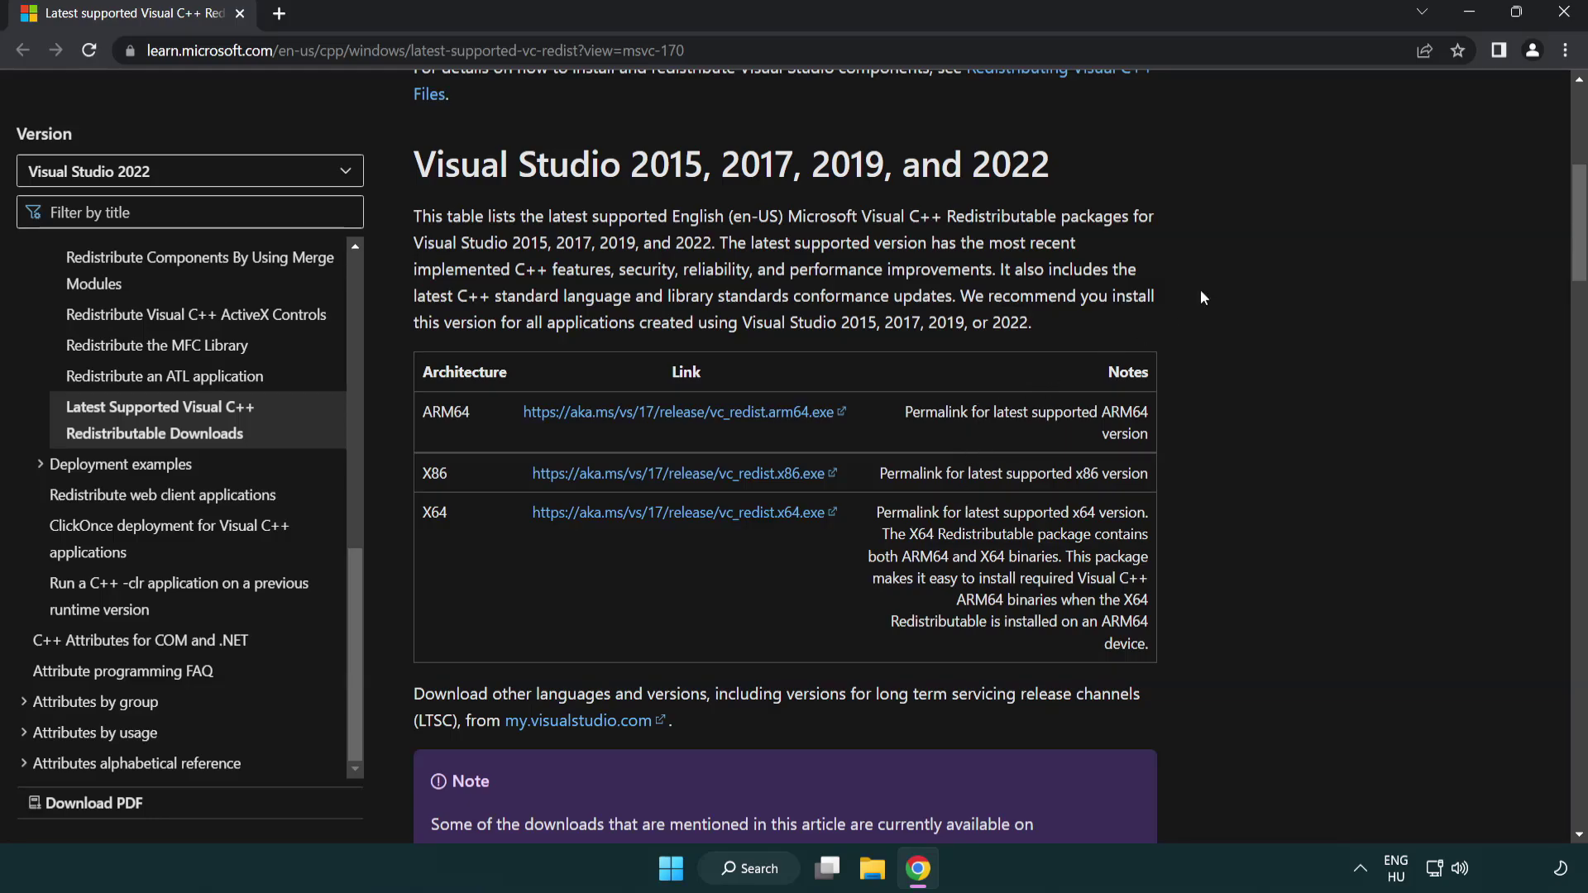
# Close Chrome and launch Command Prompt as administrator from a 'cmd' search.
pyautogui.click(1562, 16)
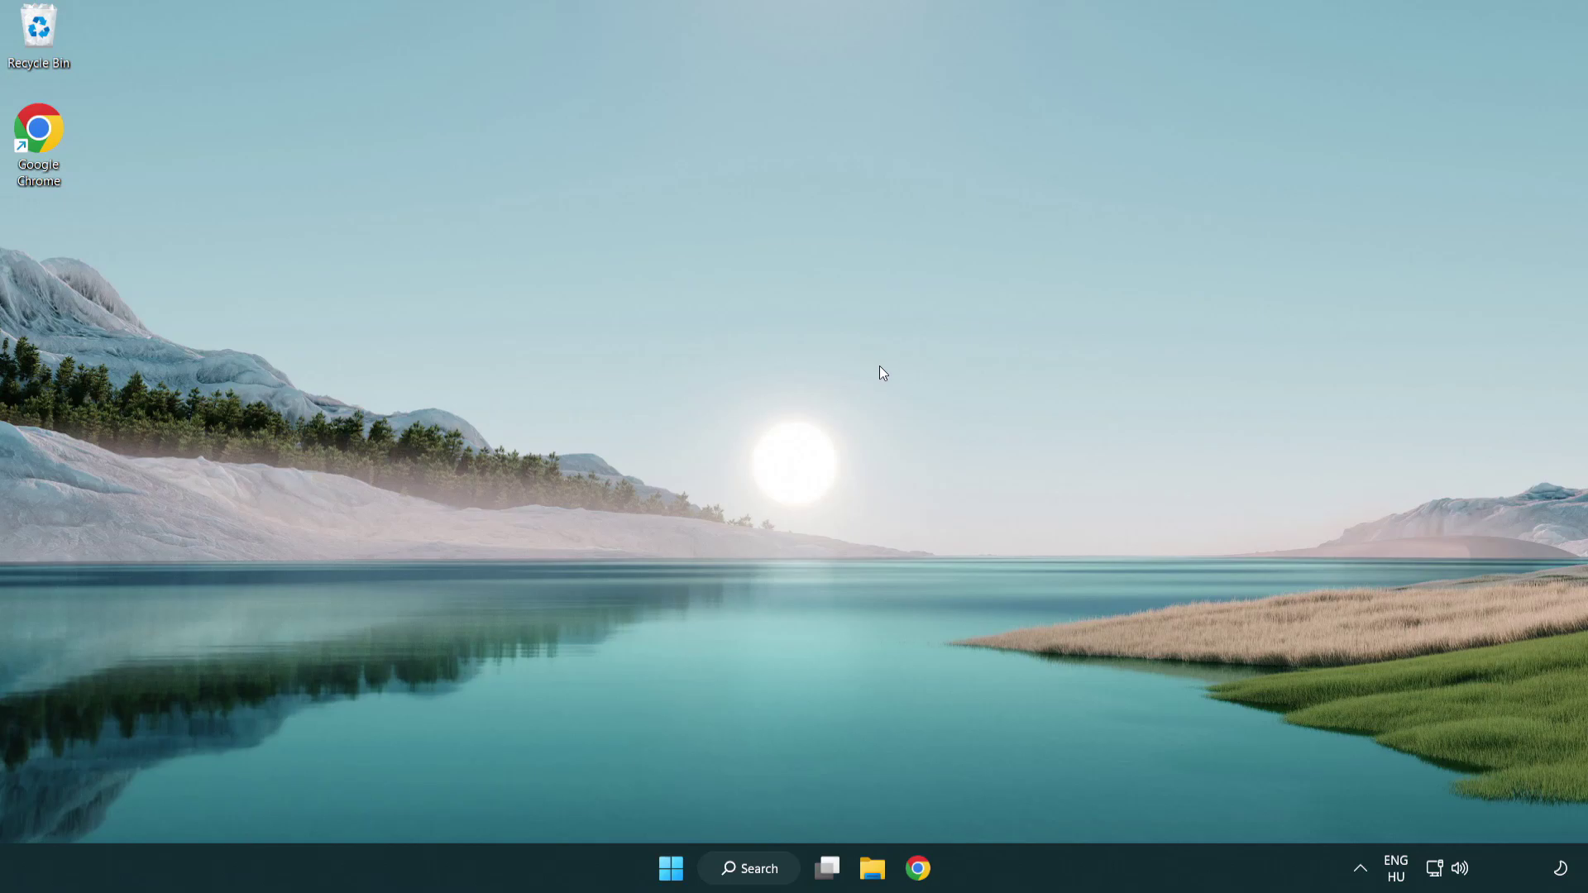
pyautogui.click(742, 868)
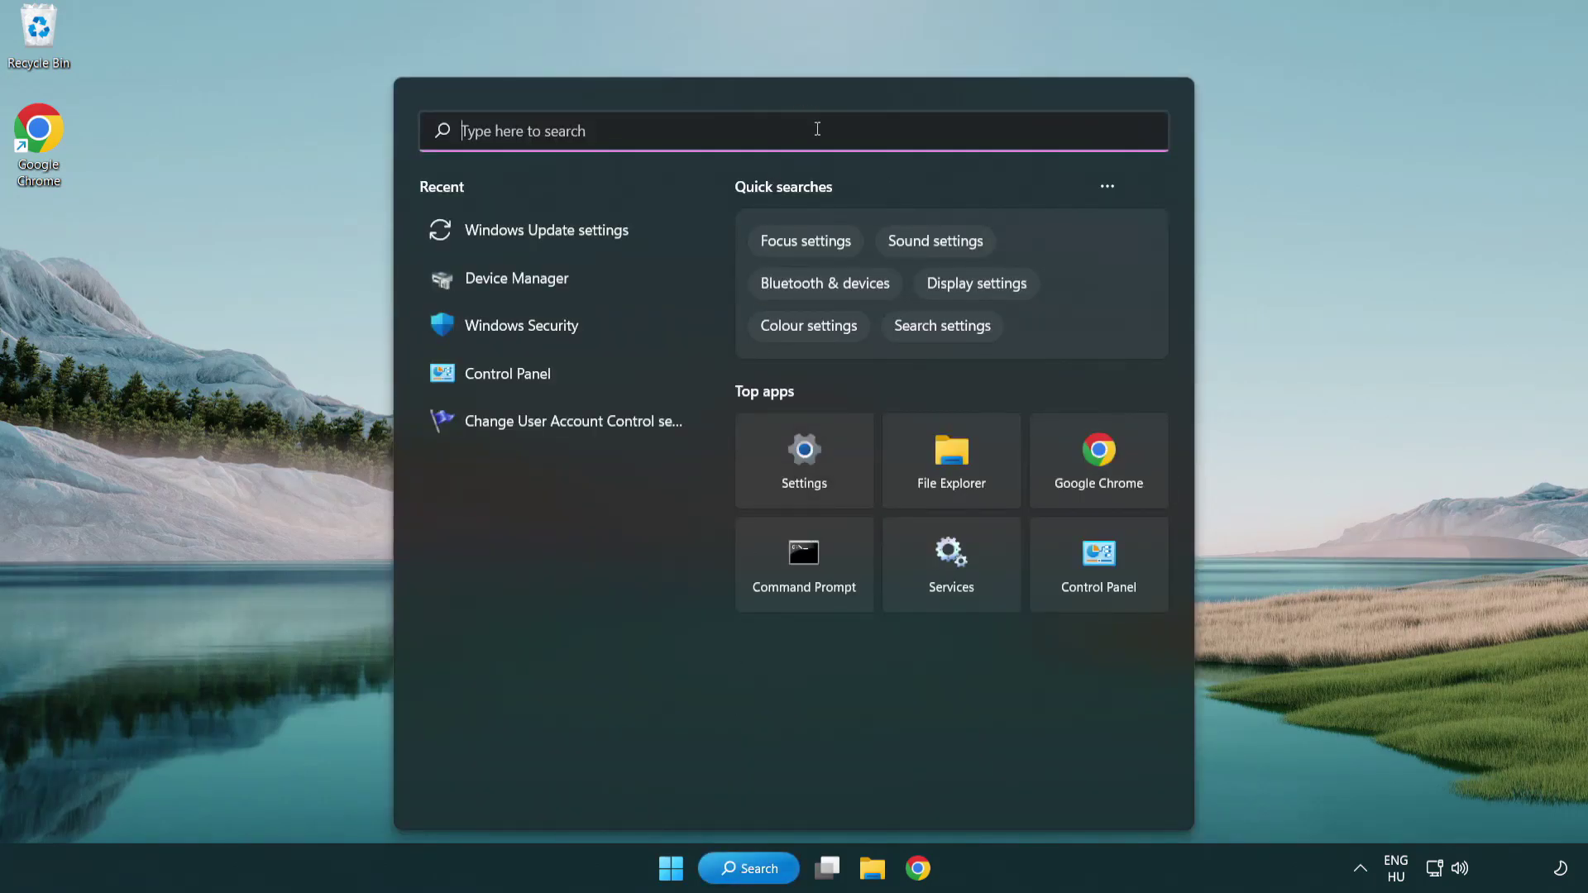
pyautogui.write('cmd')
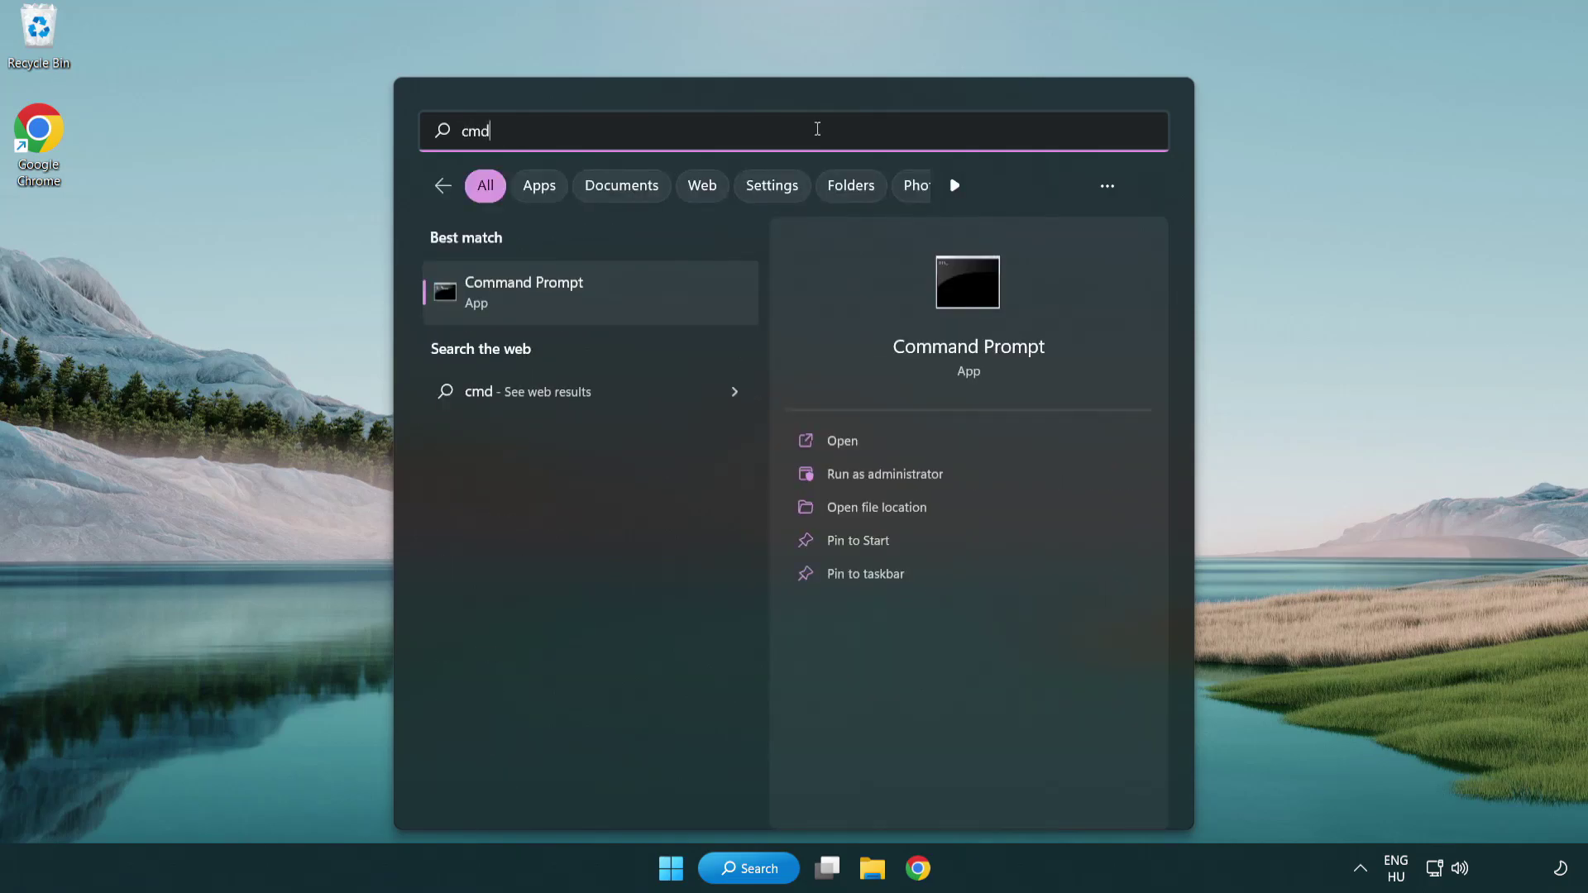
pyautogui.rightClick(606, 295)
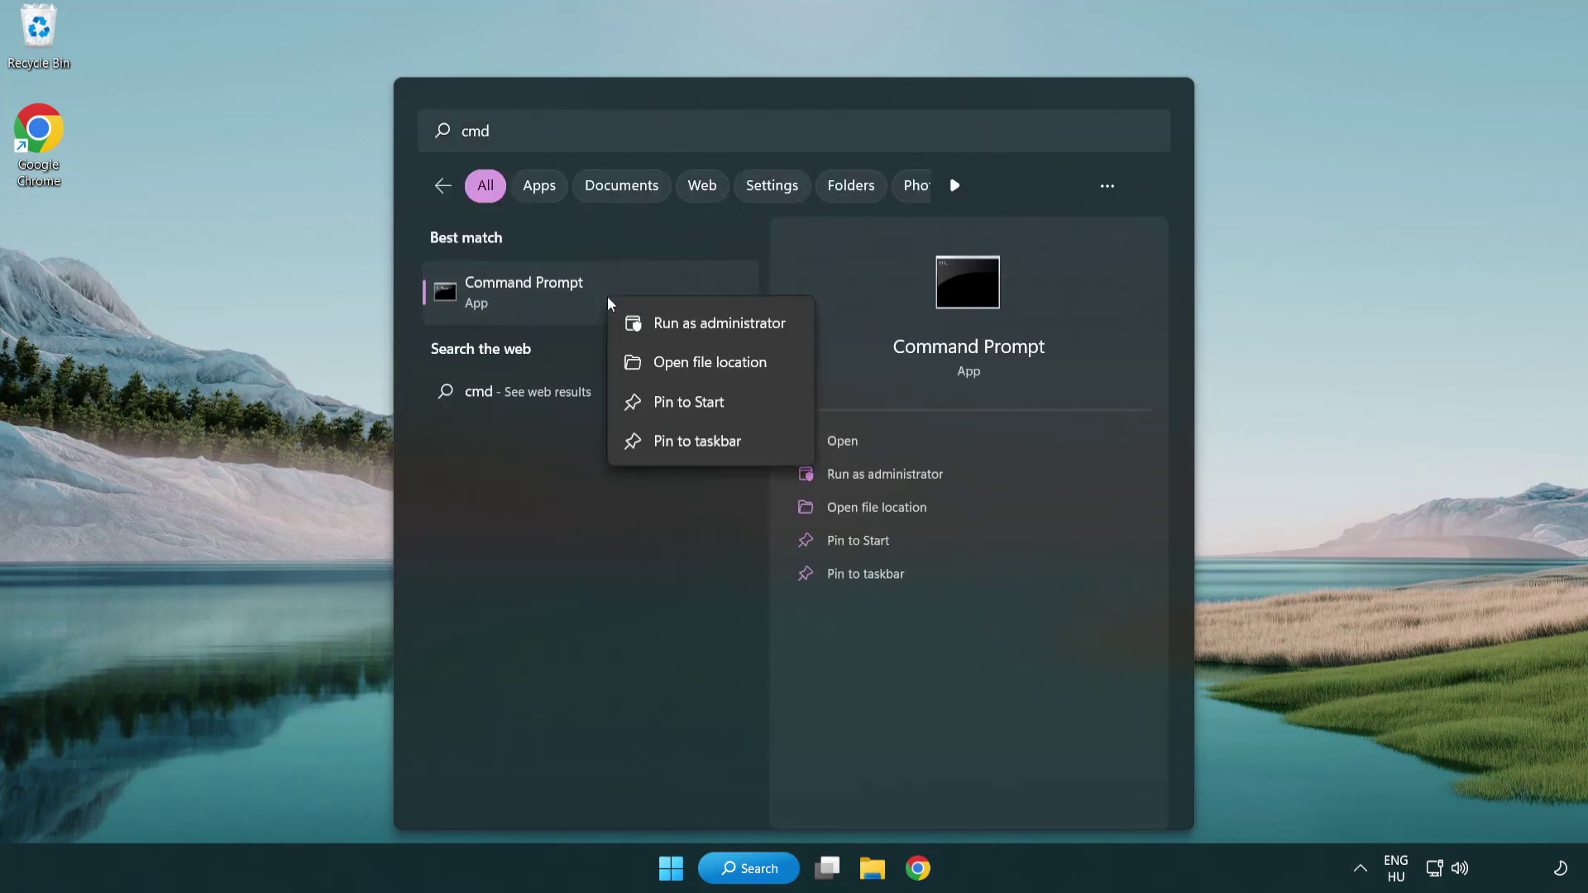
pyautogui.click(718, 323)
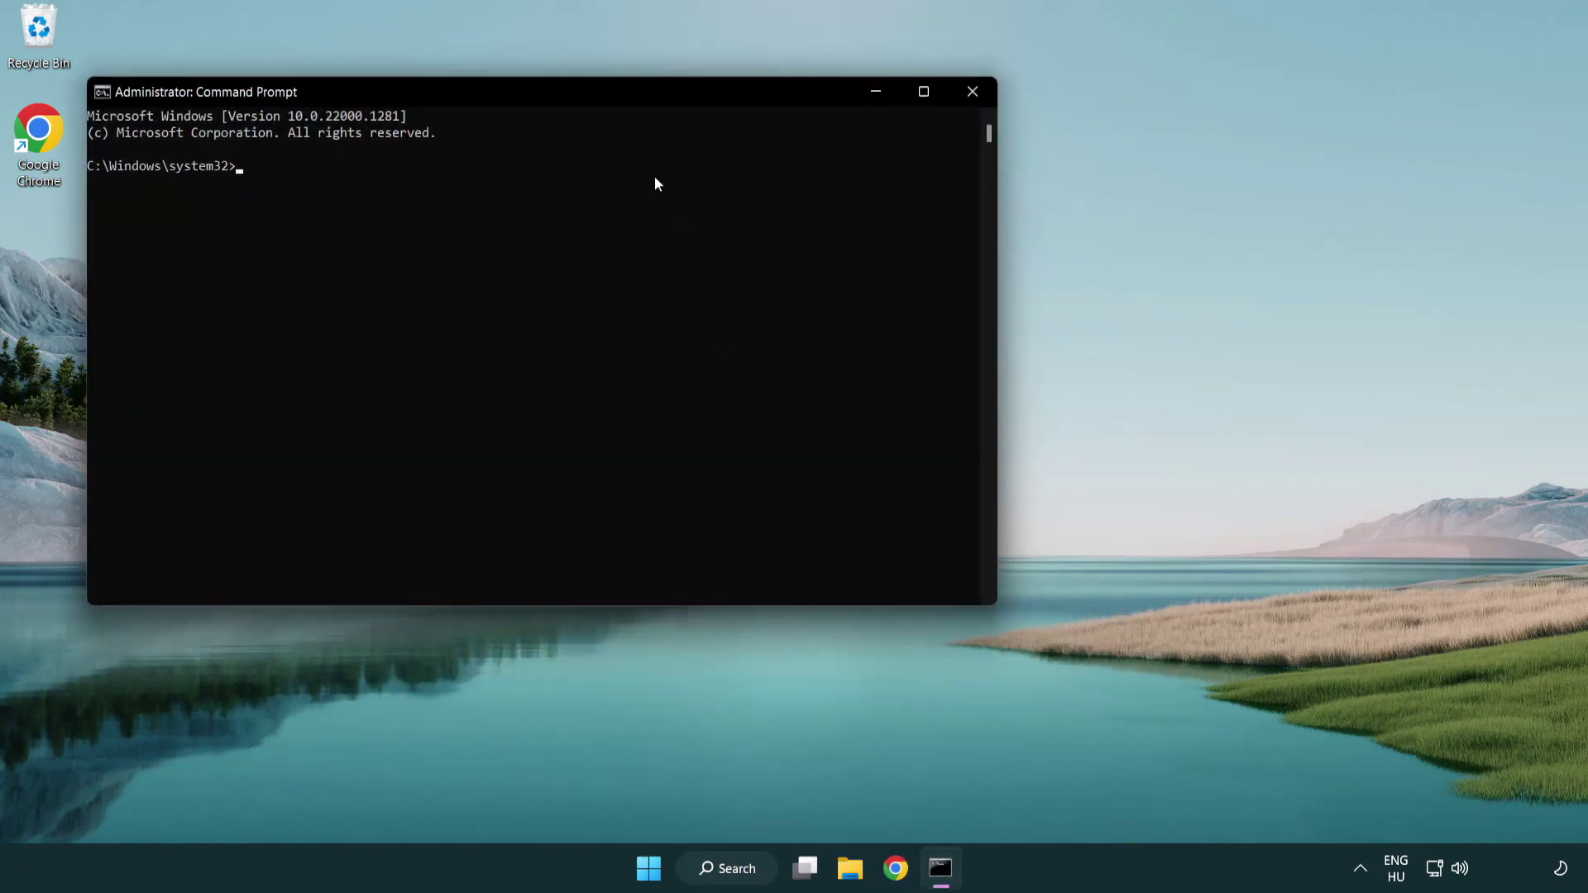
# Run sfc /scannow in the elevated Command Prompt; it finishes with no integrity violations.
pyautogui.moveTo(567, 93); pyautogui.dragTo(799, 163)
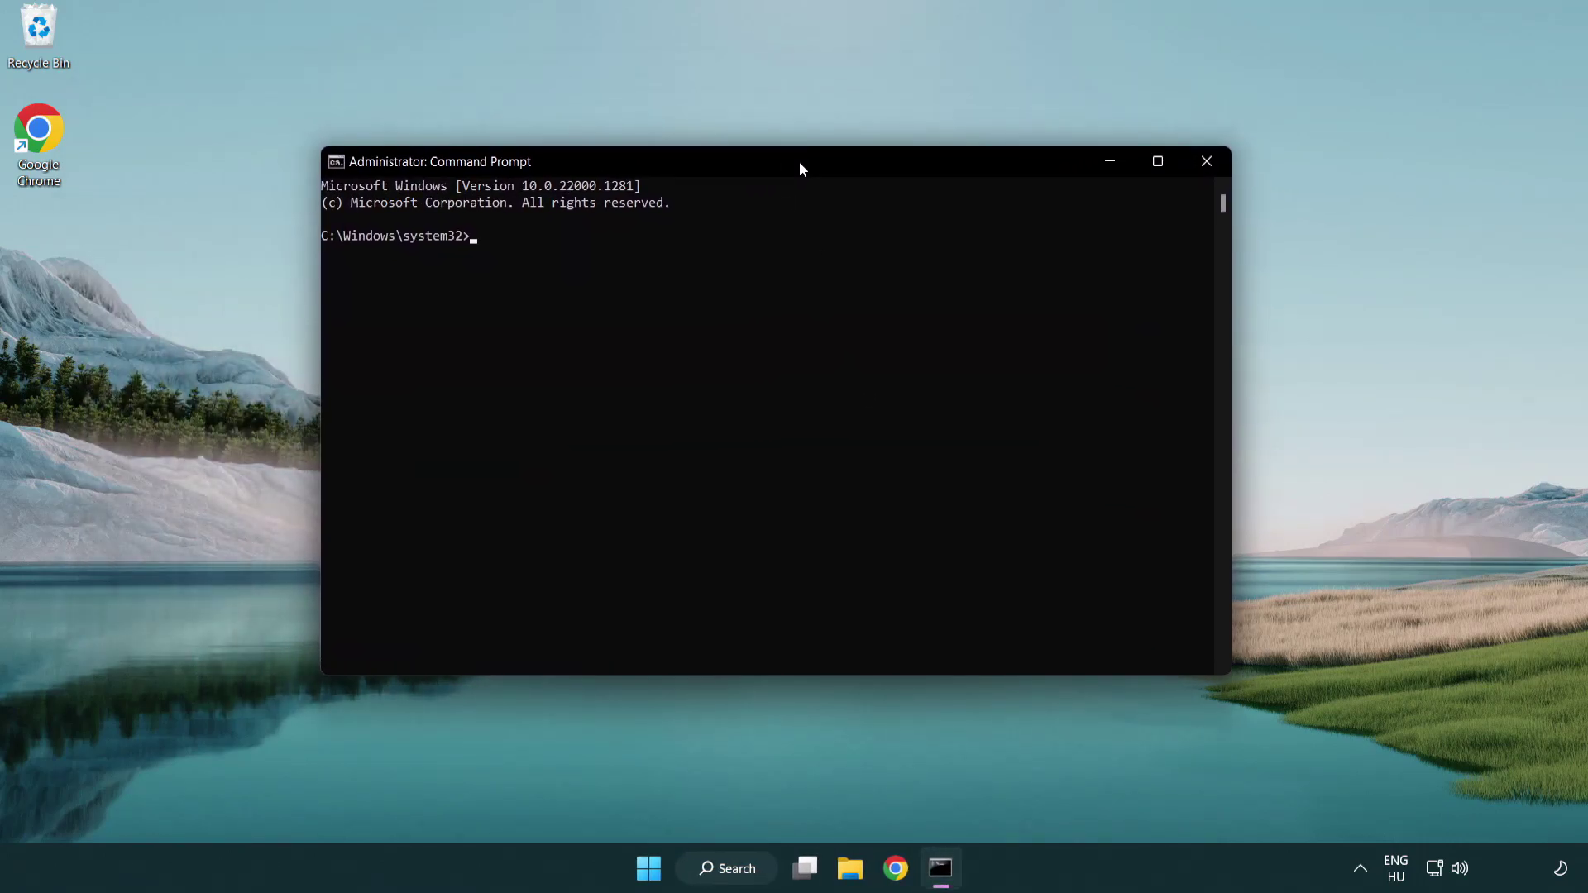
pyautogui.write('sfc /')
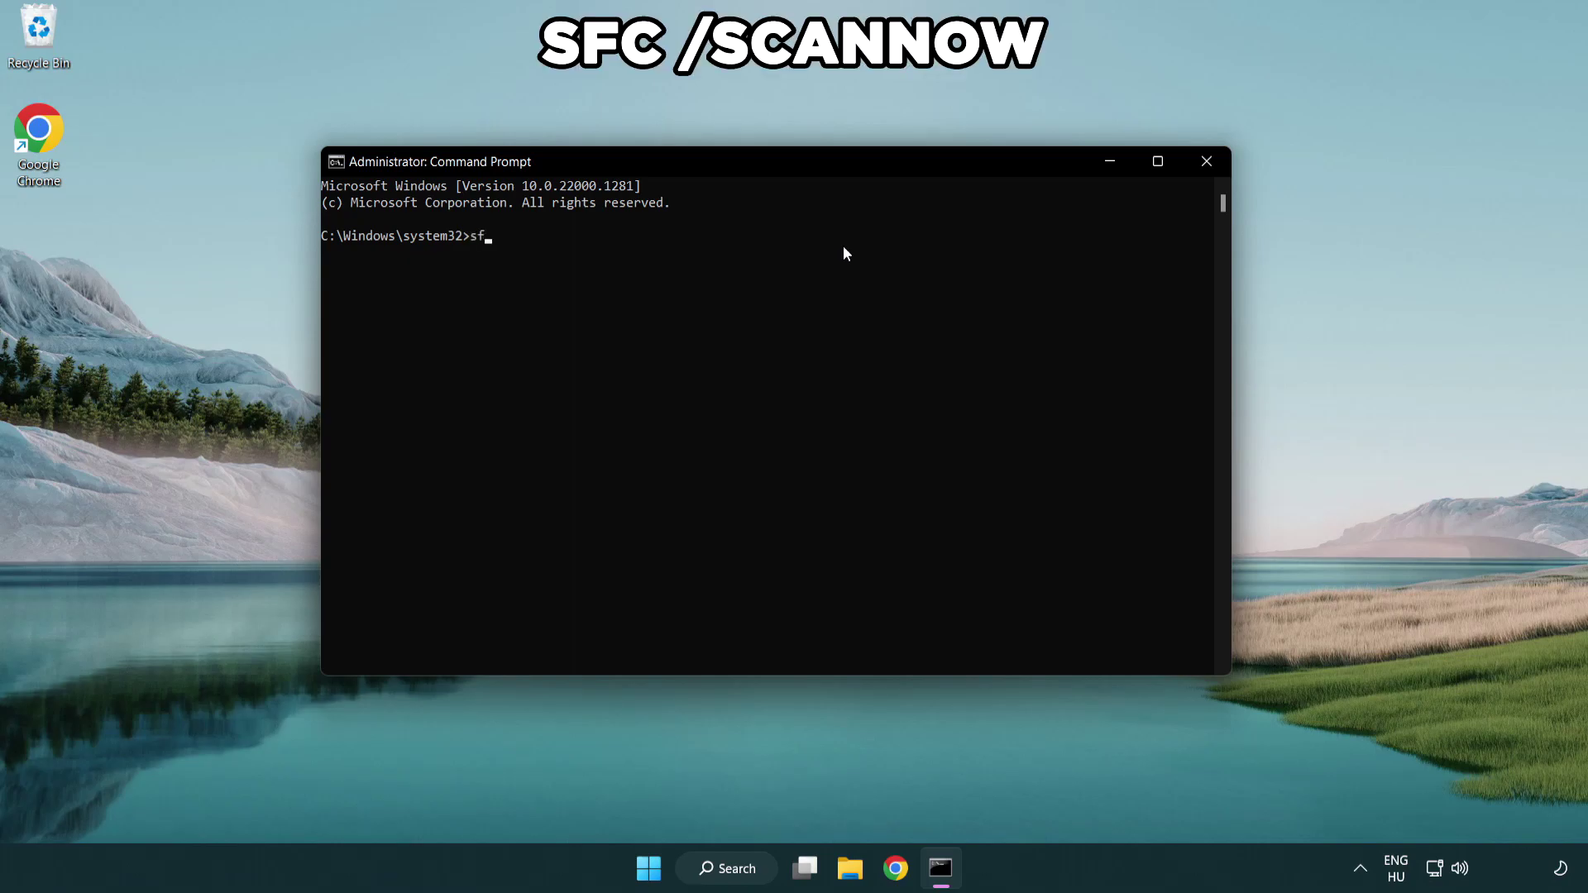
pyautogui.write('scannow')
pyautogui.press('Return')
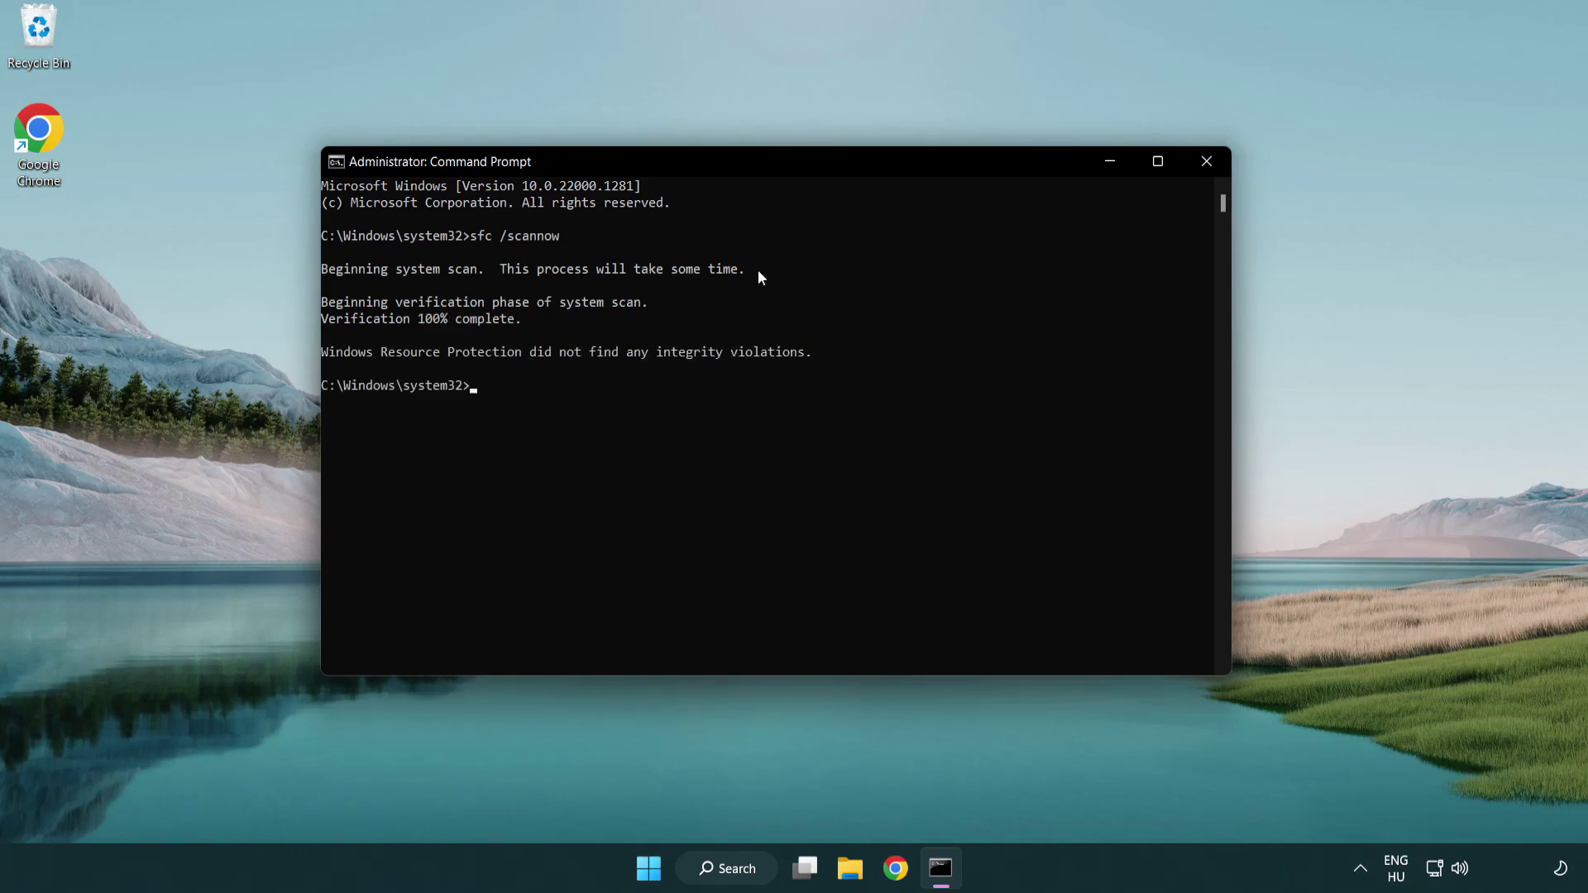
# Close Command Prompt and bring up the Start menu's power options to restart.
pyautogui.click(1207, 161)
pyautogui.click(661, 875)
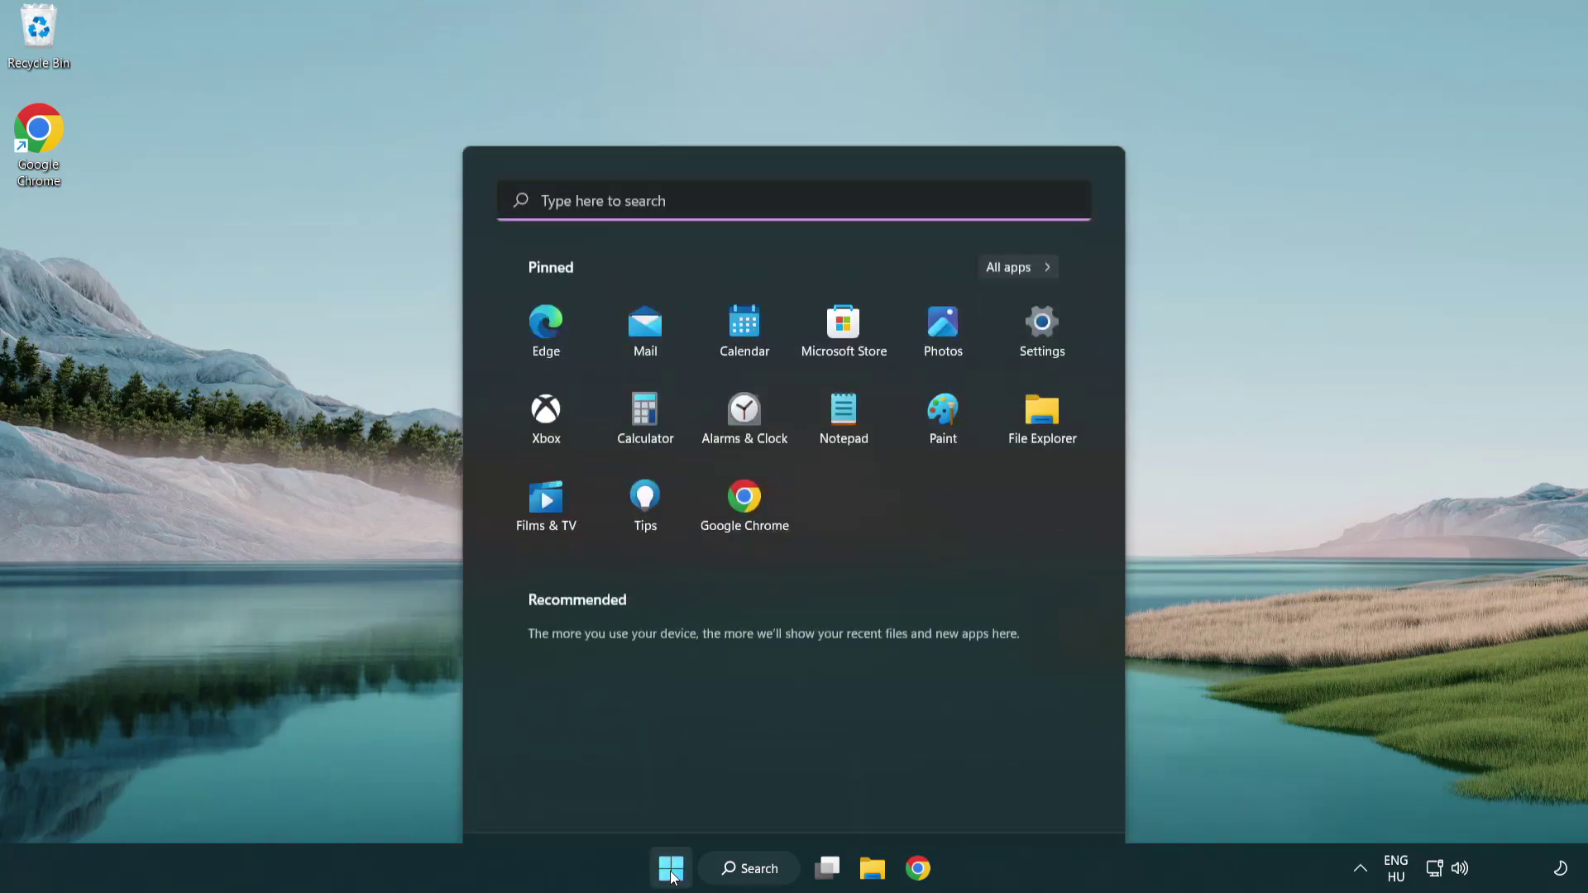
pyautogui.click(1052, 796)
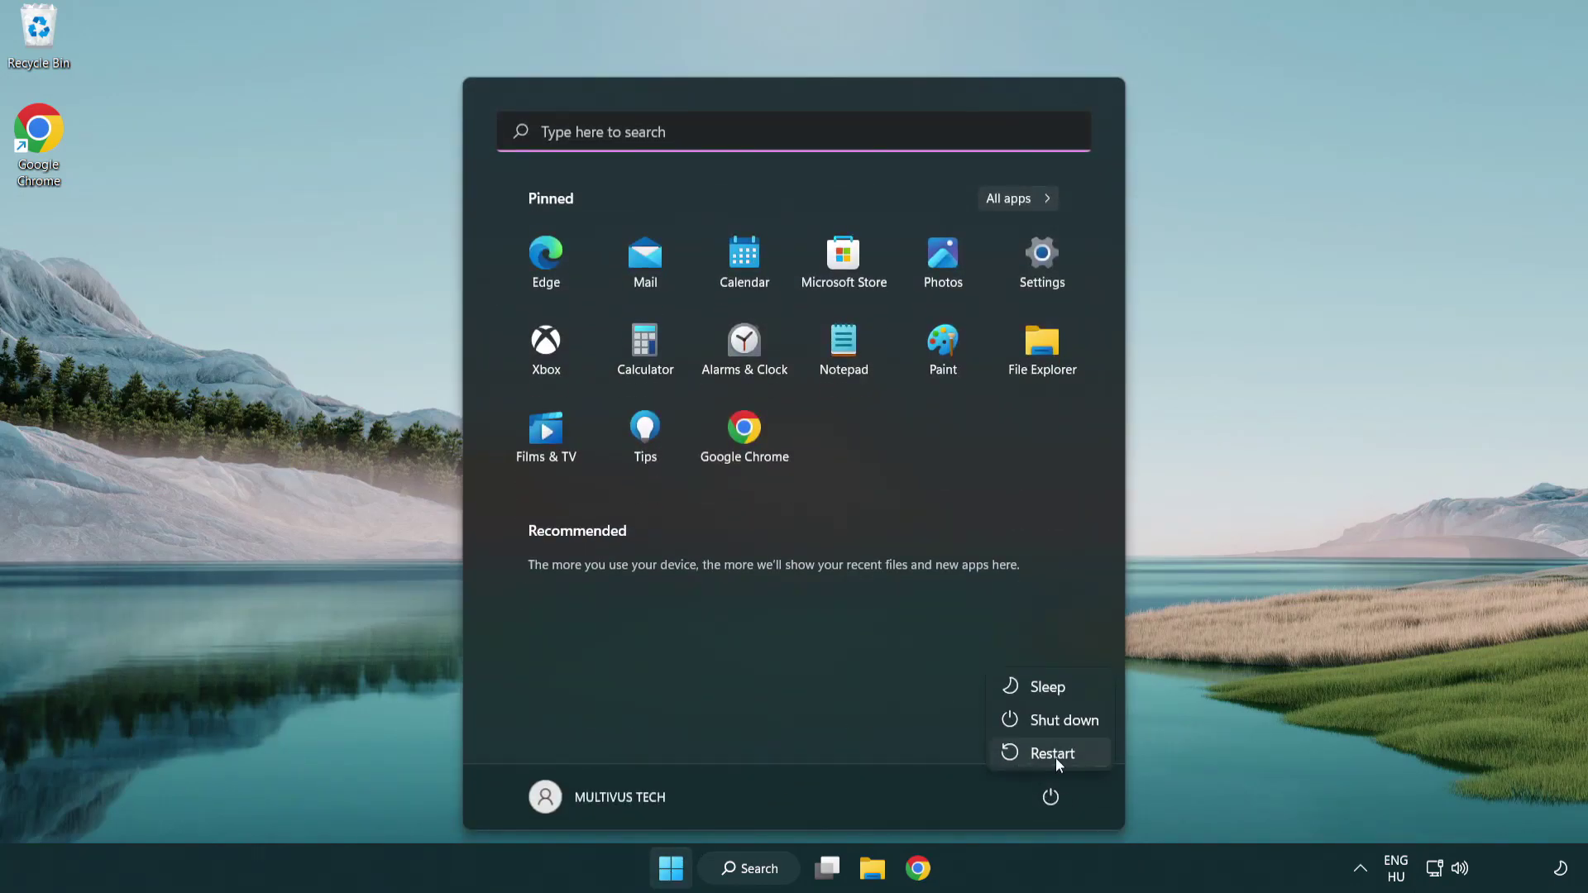